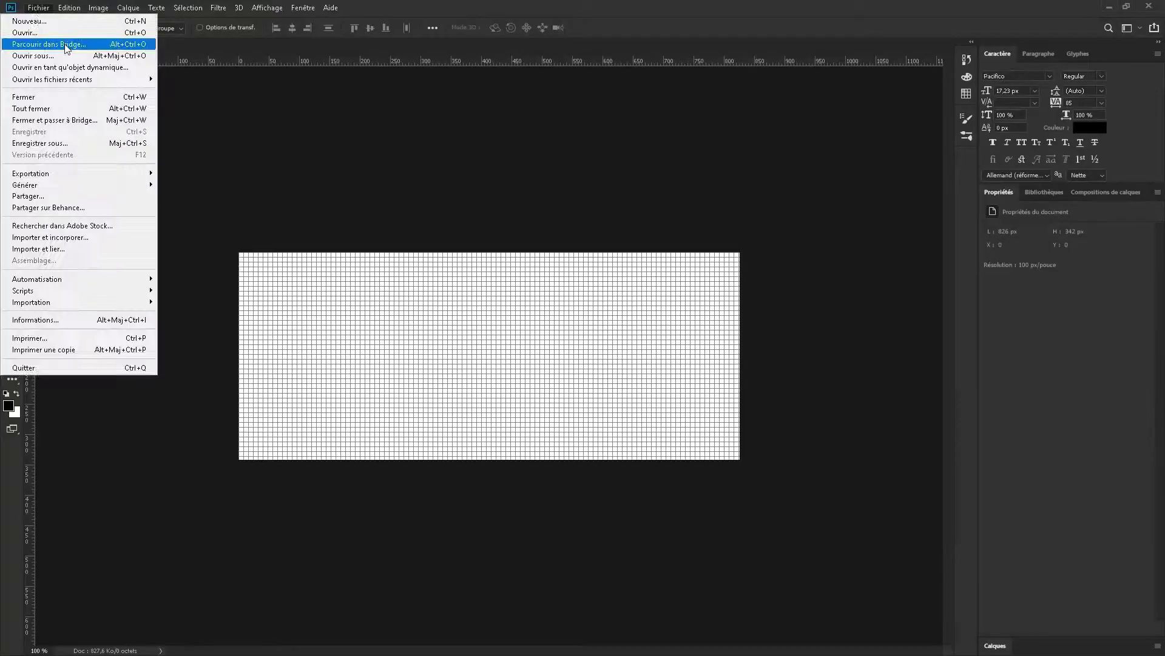
Open the burger JPEG in Camera Raw with tint -8, exposure 0.7 and contrast -11
{"action": "left_click", "coordinate": [24, 32]}
{"action": "double_click", "coordinate": [182, 107]}
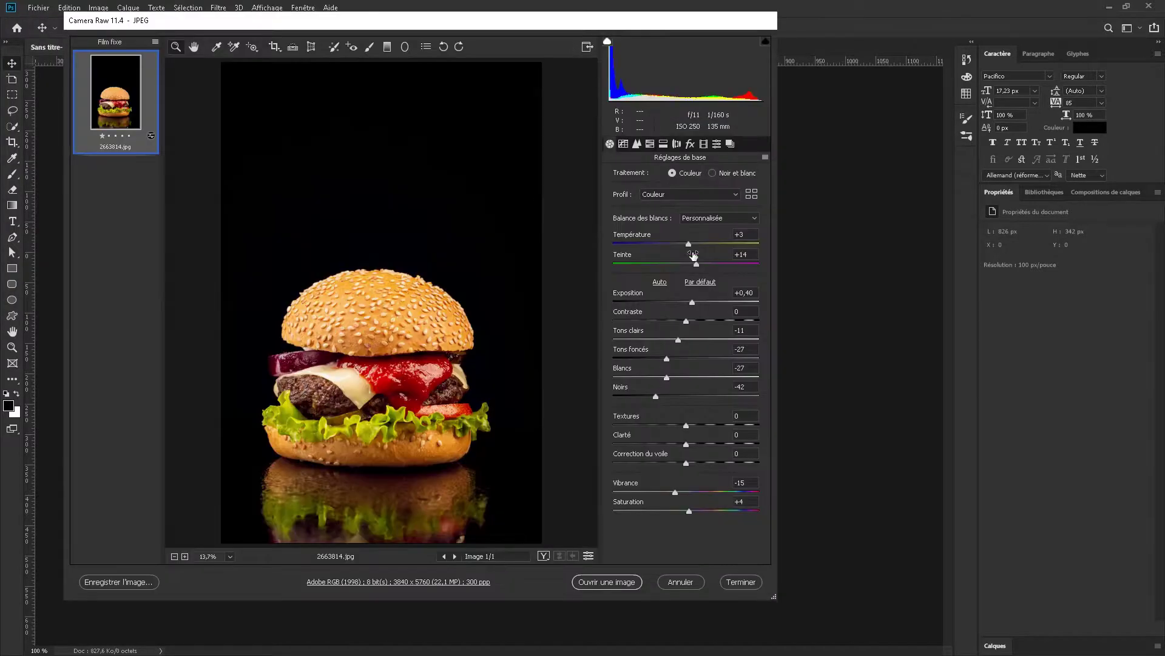
{"action": "key", "text": "Tab"}
{"action": "type", "text": "-8"}
{"action": "key", "text": "Tab"}
{"action": "type", "text": "0,7"}
{"action": "key", "text": "Tab"}
{"action": "type", "text": "-11"}
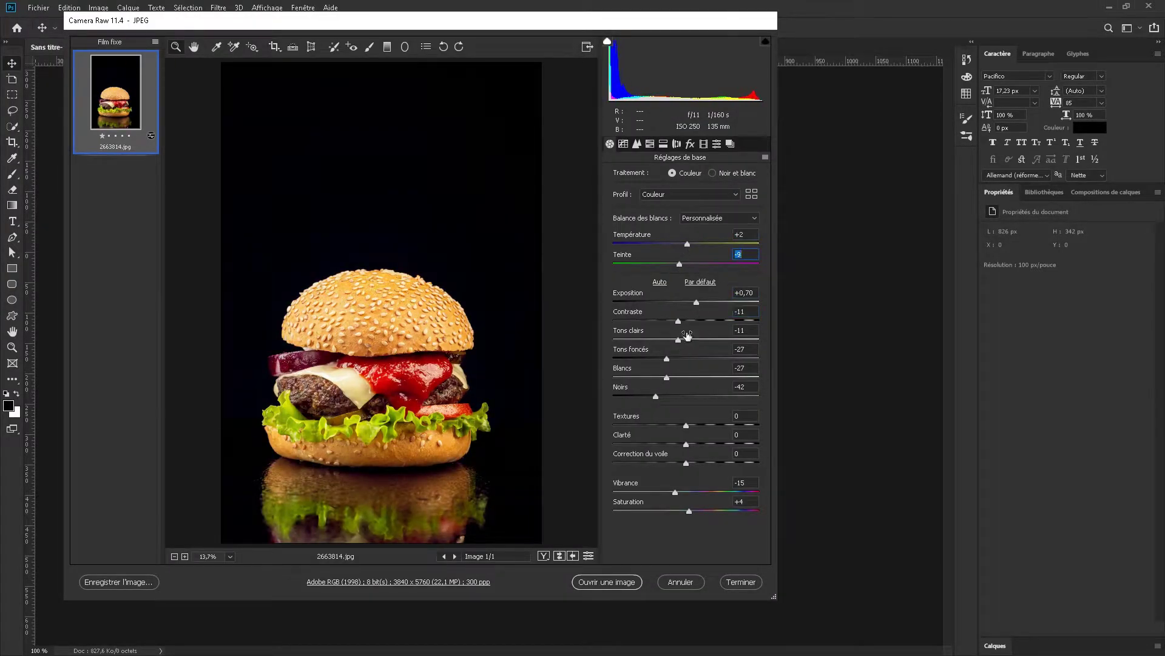
Set highlights +3, blacks -61 and whites -41, then open the photo in Photoshop
{"action": "left_click", "coordinate": [687, 335]}
{"action": "left_click_drag", "start_coordinate": [672, 376], "coordinate": [656, 376]}
{"action": "left_click", "coordinate": [641, 395]}
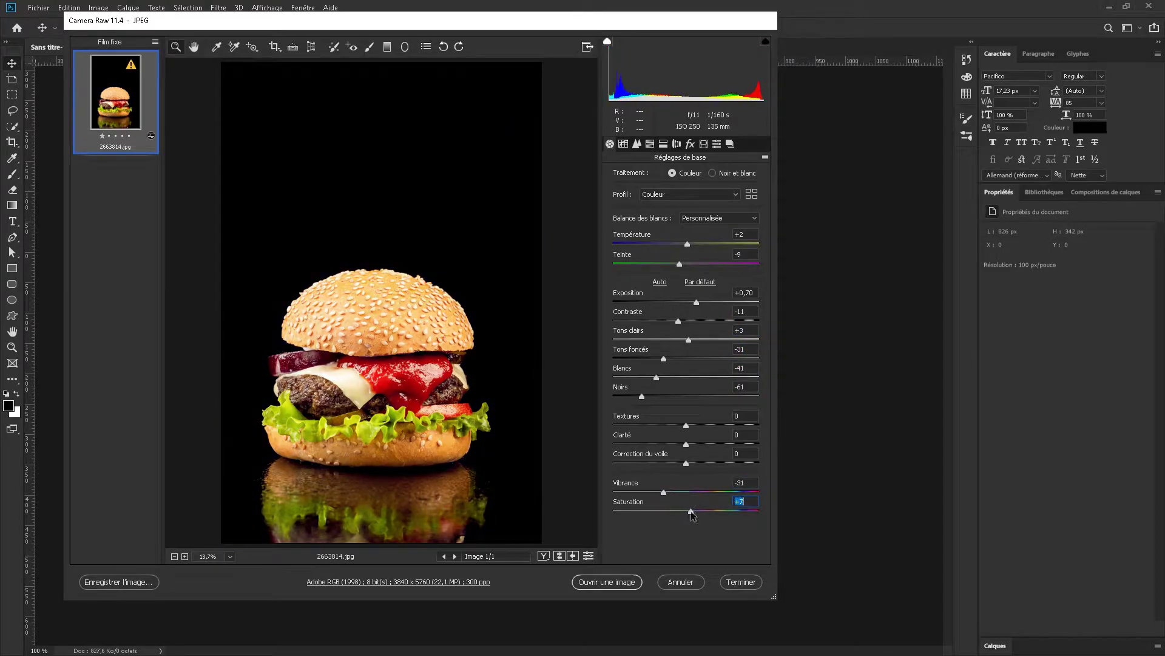
{"action": "left_click", "coordinate": [606, 582]}
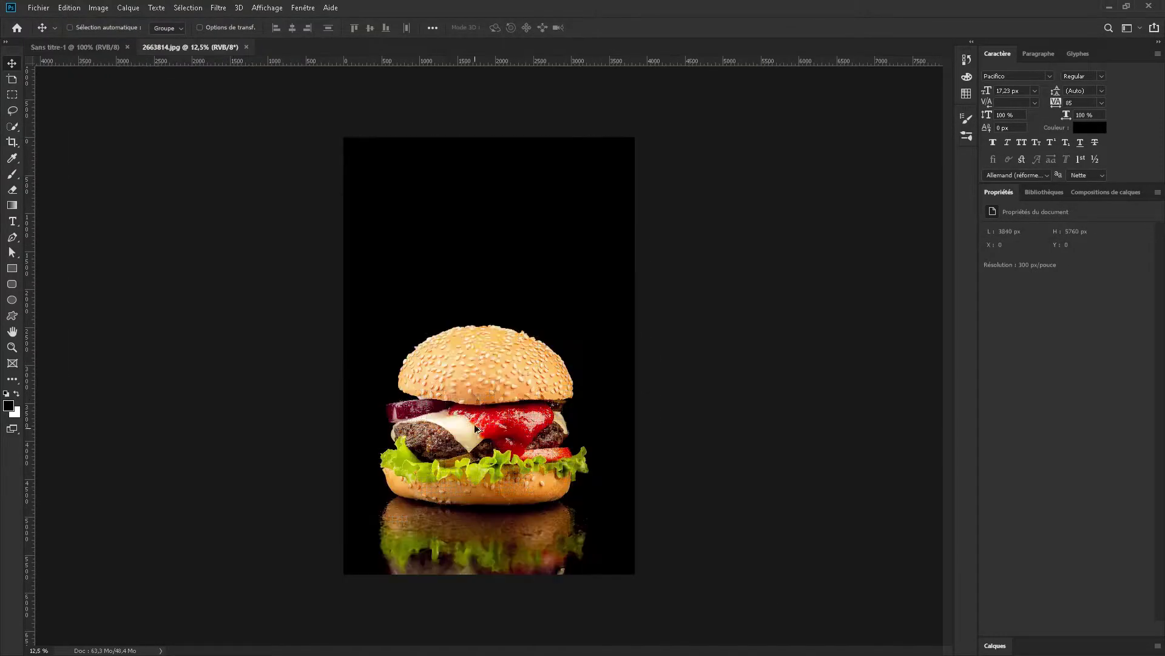
Set the Pen tool's shape fill to none
{"action": "scroll", "coordinate": [729, 412], "scroll_direction": "up", "scroll_amount": 3}
{"action": "scroll", "coordinate": [753, 397], "scroll_direction": "up", "scroll_amount": 2}
{"action": "scroll", "coordinate": [753, 397], "scroll_direction": "up", "scroll_amount": 3}
{"action": "left_click", "coordinate": [144, 27]}
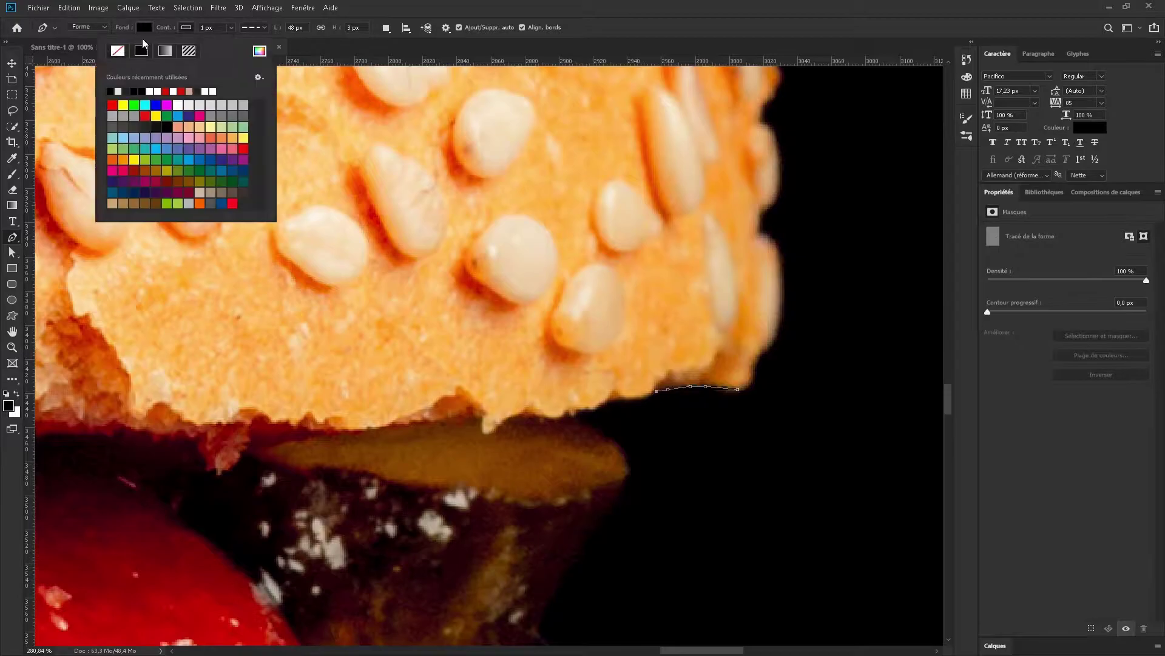
{"action": "left_click", "coordinate": [117, 46]}
{"action": "left_click", "coordinate": [607, 406]}
Place a run of anchor points along the top bun's lower edge
{"action": "left_click_drag", "start_coordinate": [147, 435], "coordinate": [714, 391]}
{"action": "left_click", "coordinate": [569, 383]}
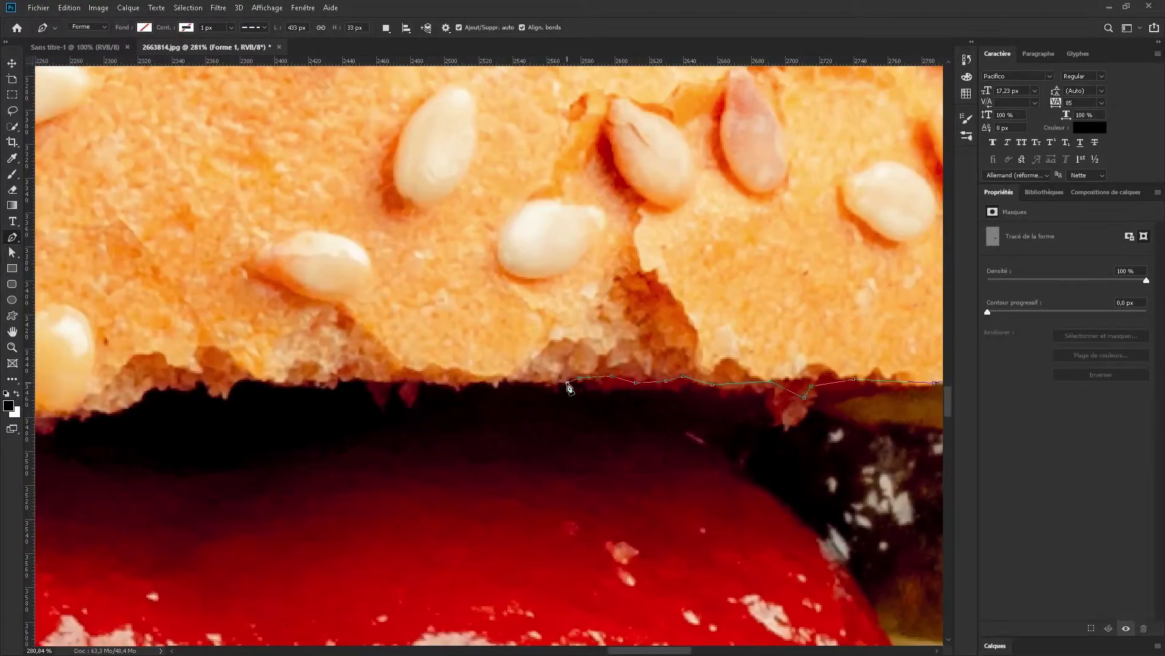
{"action": "left_click", "coordinate": [460, 389]}
{"action": "left_click_drag", "start_coordinate": [352, 386], "coordinate": [660, 351]}
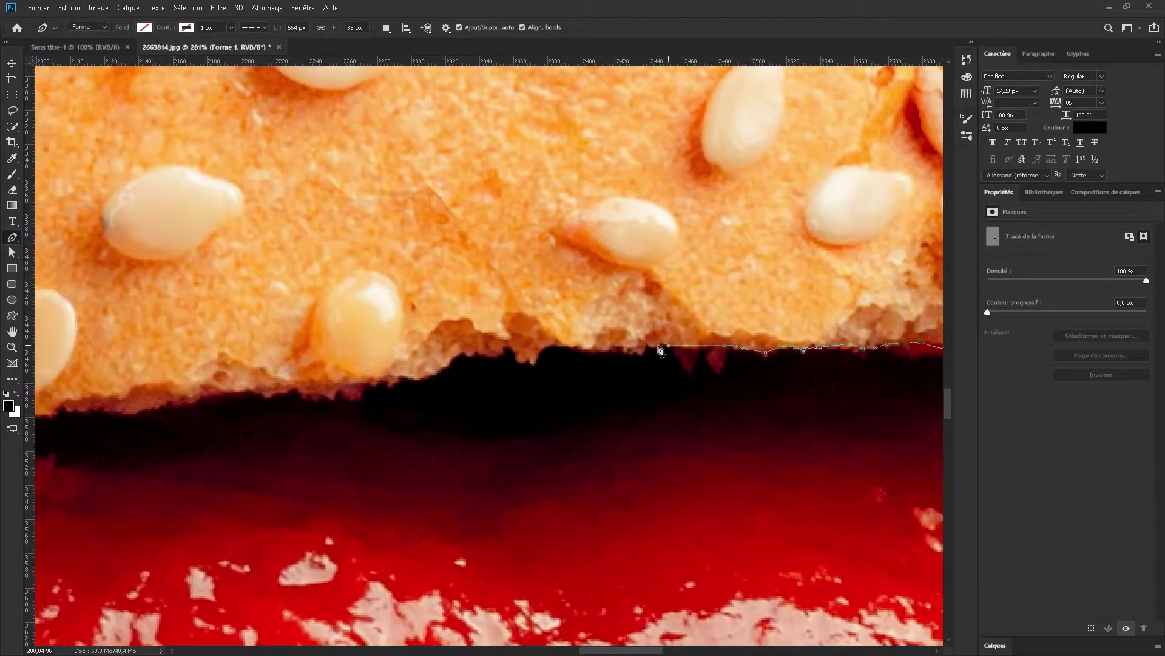
{"action": "left_click", "coordinate": [451, 359]}
{"action": "left_click", "coordinate": [437, 367]}
{"action": "left_click", "coordinate": [419, 375]}
{"action": "left_click", "coordinate": [392, 377]}
{"action": "left_click", "coordinate": [367, 381]}
{"action": "left_click_drag", "start_coordinate": [367, 381], "coordinate": [526, 314]}
{"action": "left_click_drag", "start_coordinate": [241, 296], "coordinate": [580, 270]}
{"action": "left_click", "coordinate": [368, 335]}
{"action": "left_click_drag", "start_coordinate": [368, 335], "coordinate": [720, 274]}
{"action": "left_click", "coordinate": [652, 280]}
{"action": "left_click", "coordinate": [590, 286]}
{"action": "left_click", "coordinate": [569, 285]}
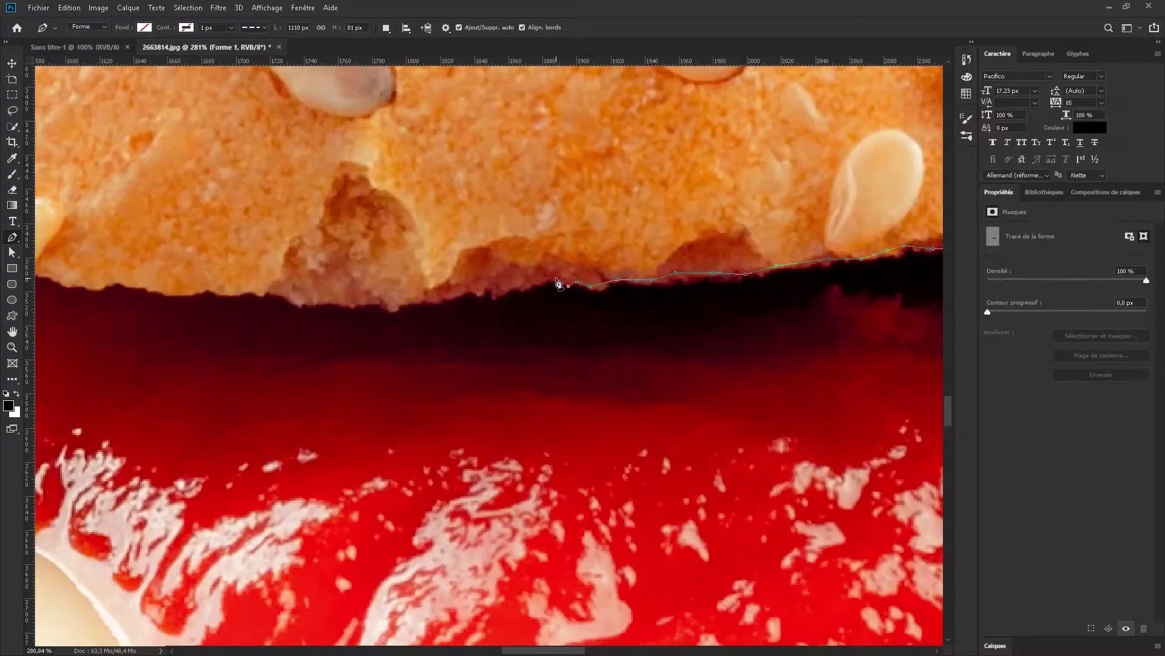
{"action": "left_click", "coordinate": [446, 292]}
{"action": "left_click", "coordinate": [431, 299]}
{"action": "left_click", "coordinate": [410, 300]}
{"action": "left_click", "coordinate": [394, 308]}
{"action": "left_click", "coordinate": [370, 298]}
{"action": "left_click_drag", "start_coordinate": [357, 305], "coordinate": [586, 290]}
{"action": "left_click", "coordinate": [451, 278]}
{"action": "left_click", "coordinate": [432, 272]}
{"action": "left_click", "coordinate": [401, 278]}
{"action": "left_click", "coordinate": [385, 273]}
{"action": "left_click_drag", "start_coordinate": [354, 274], "coordinate": [711, 296]}
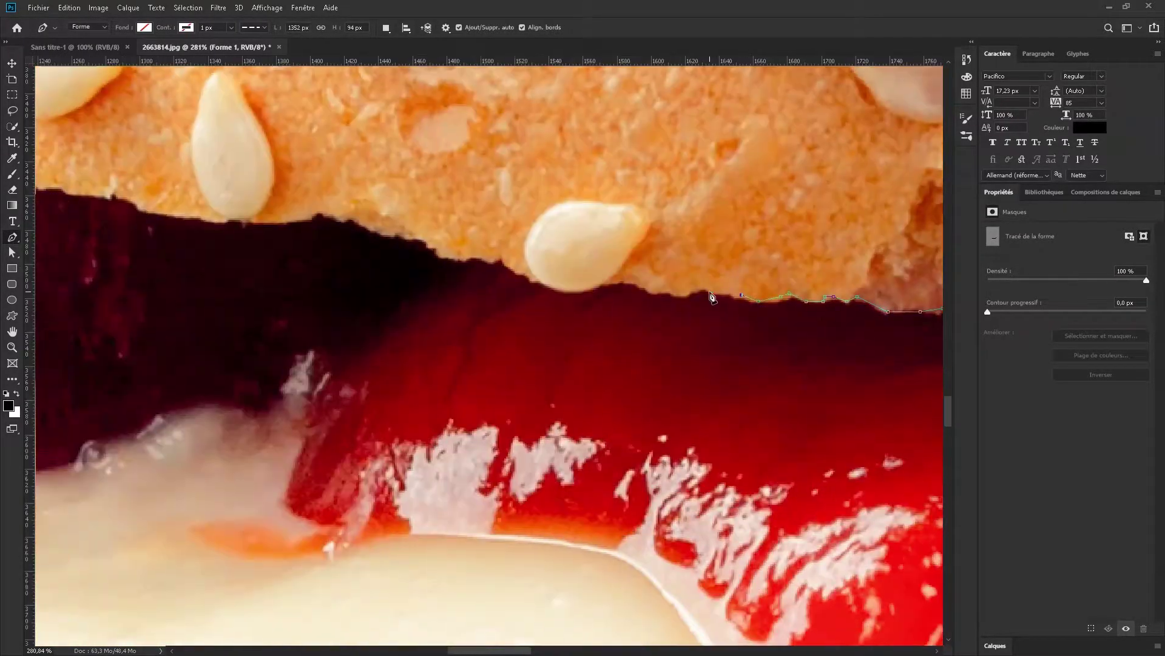
{"action": "left_click", "coordinate": [439, 243]}
{"action": "left_click", "coordinate": [420, 233]}
{"action": "left_click", "coordinate": [380, 225]}
{"action": "left_click", "coordinate": [353, 217]}
{"action": "left_click", "coordinate": [338, 215]}
{"action": "left_click_drag", "start_coordinate": [332, 220], "coordinate": [569, 270]}
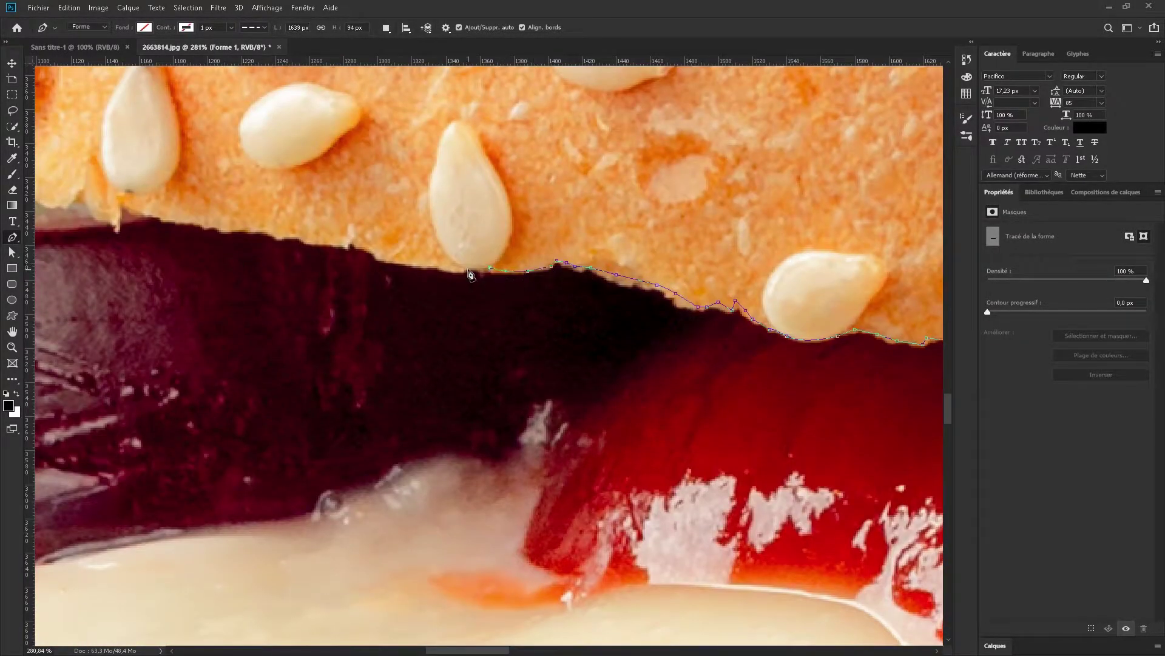
{"action": "left_click", "coordinate": [352, 242]}
{"action": "left_click", "coordinate": [335, 244]}
{"action": "left_click", "coordinate": [308, 241]}
{"action": "left_click", "coordinate": [295, 234]}
{"action": "left_click", "coordinate": [278, 237]}
{"action": "left_click_drag", "start_coordinate": [266, 239], "coordinate": [648, 296]}
{"action": "left_click", "coordinate": [486, 274]}
{"action": "left_click", "coordinate": [471, 260]}
{"action": "left_click", "coordinate": [445, 261]}
{"action": "left_click", "coordinate": [411, 253]}
{"action": "left_click", "coordinate": [389, 252]}
{"action": "left_click_drag", "start_coordinate": [368, 248], "coordinate": [573, 284]}
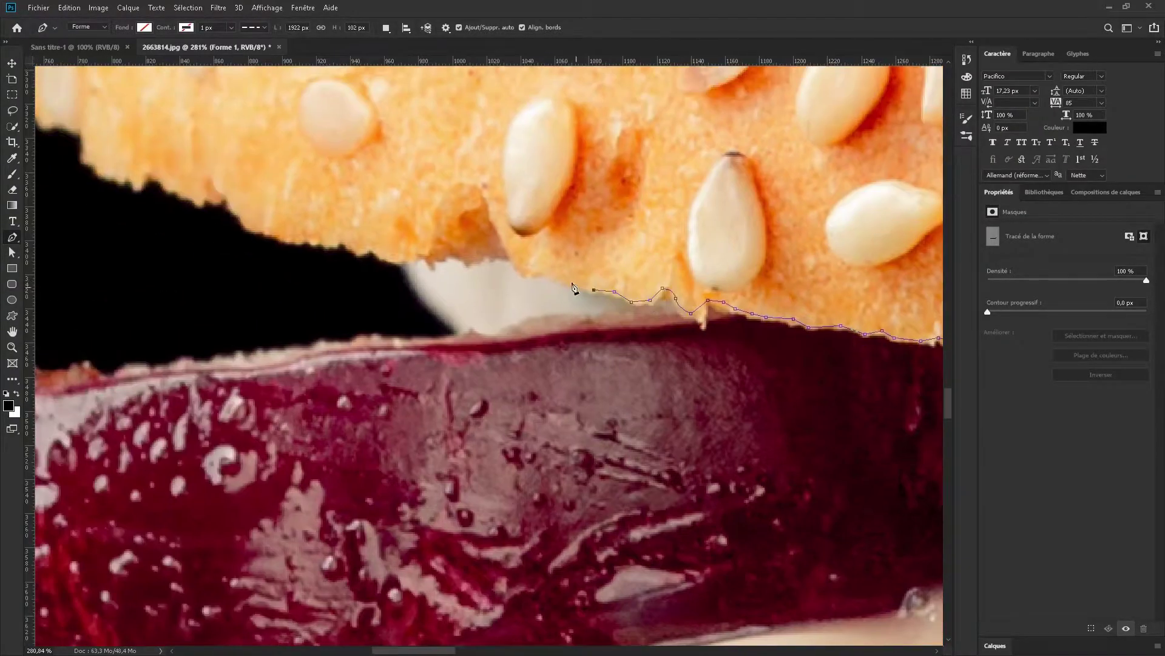
{"action": "left_click", "coordinate": [466, 256]}
{"action": "left_click", "coordinate": [431, 248]}
{"action": "left_click", "coordinate": [413, 256]}
{"action": "left_click", "coordinate": [393, 258]}
{"action": "left_click", "coordinate": [364, 247]}
{"action": "left_click_drag", "start_coordinate": [358, 250], "coordinate": [666, 342]}
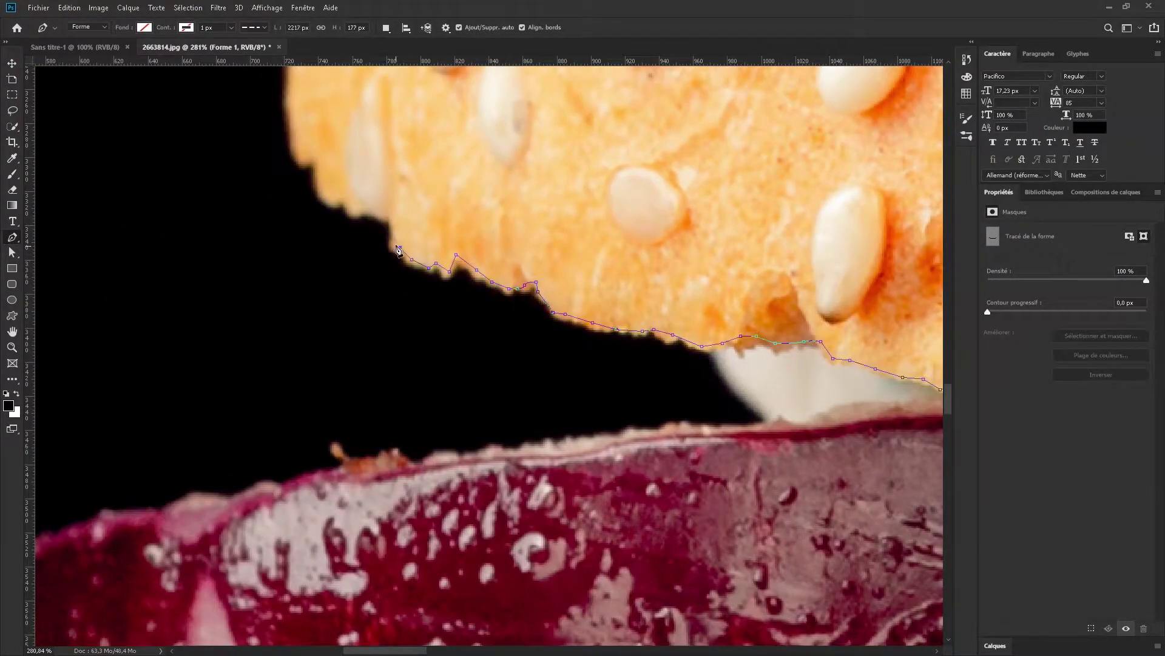
Trace the bun's lower-left corner and left side, curving around the upper-left sesame bump
{"action": "left_click_drag", "start_coordinate": [398, 249], "coordinate": [544, 359]}
{"action": "left_click", "coordinate": [512, 319]}
{"action": "left_click", "coordinate": [473, 309]}
{"action": "left_click", "coordinate": [447, 263]}
{"action": "left_click", "coordinate": [435, 150]}
{"action": "left_click_drag", "start_coordinate": [432, 149], "coordinate": [336, 350]}
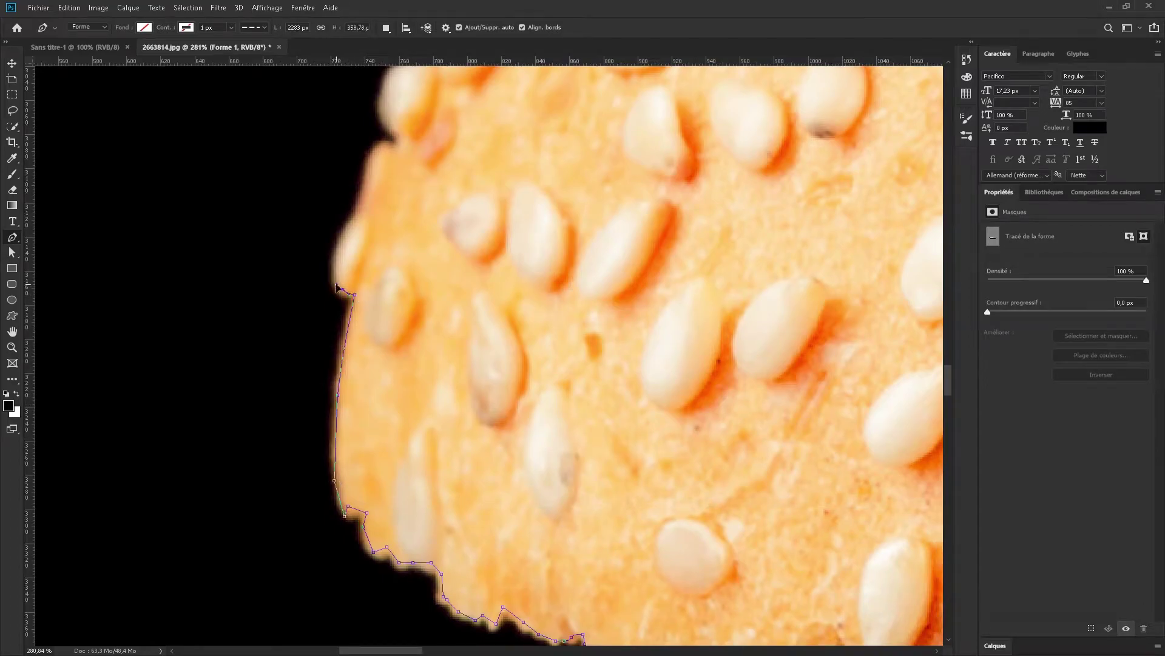
{"action": "left_click_drag", "start_coordinate": [395, 150], "coordinate": [442, 190]}
{"action": "left_click", "coordinate": [399, 459]}
{"action": "left_click", "coordinate": [423, 428]}
{"action": "left_click", "coordinate": [454, 400]}
{"action": "left_click", "coordinate": [475, 368]}
{"action": "left_click_drag", "start_coordinate": [462, 300], "coordinate": [469, 281]}
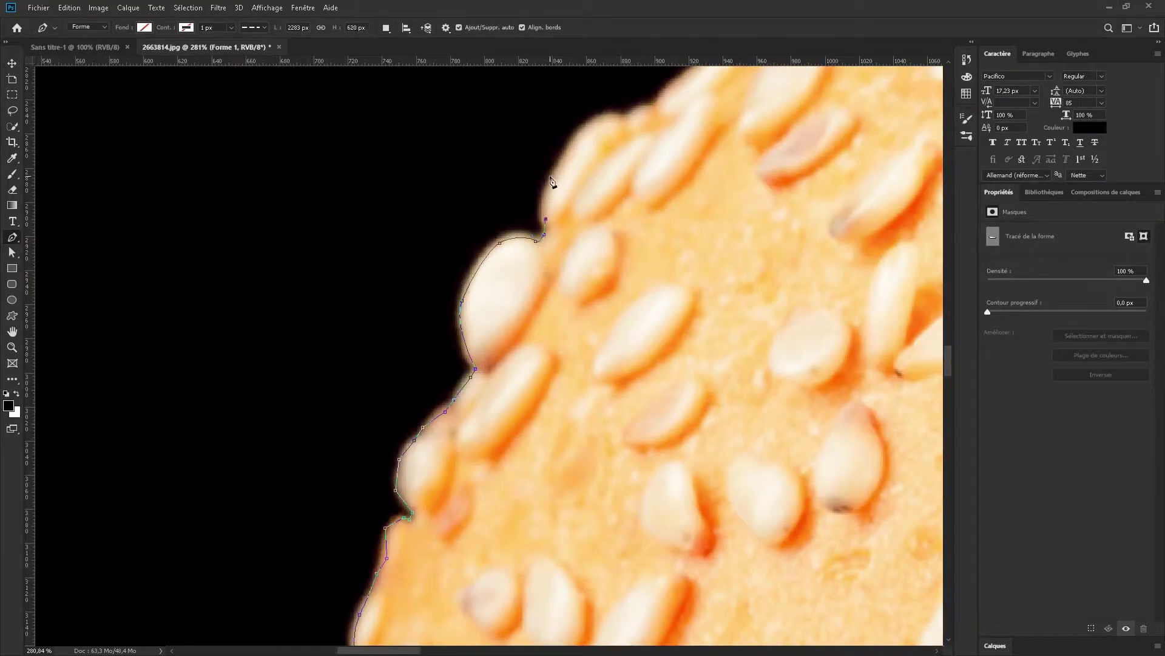
{"action": "left_click_drag", "start_coordinate": [553, 183], "coordinate": [434, 385]}
{"action": "left_click_drag", "start_coordinate": [492, 318], "coordinate": [509, 327]}
{"action": "left_click", "coordinate": [557, 261]}
{"action": "left_click", "coordinate": [615, 254]}
{"action": "mouse_move", "coordinate": [620, 244]}
{"action": "left_mouse_down"}
{"action": "mouse_move", "coordinate": [573, 327]}
{"action": "mouse_move", "coordinate": [422, 420]}
{"action": "left_mouse_up"}
{"action": "left_click", "coordinate": [473, 360]}
{"action": "left_click", "coordinate": [529, 334]}
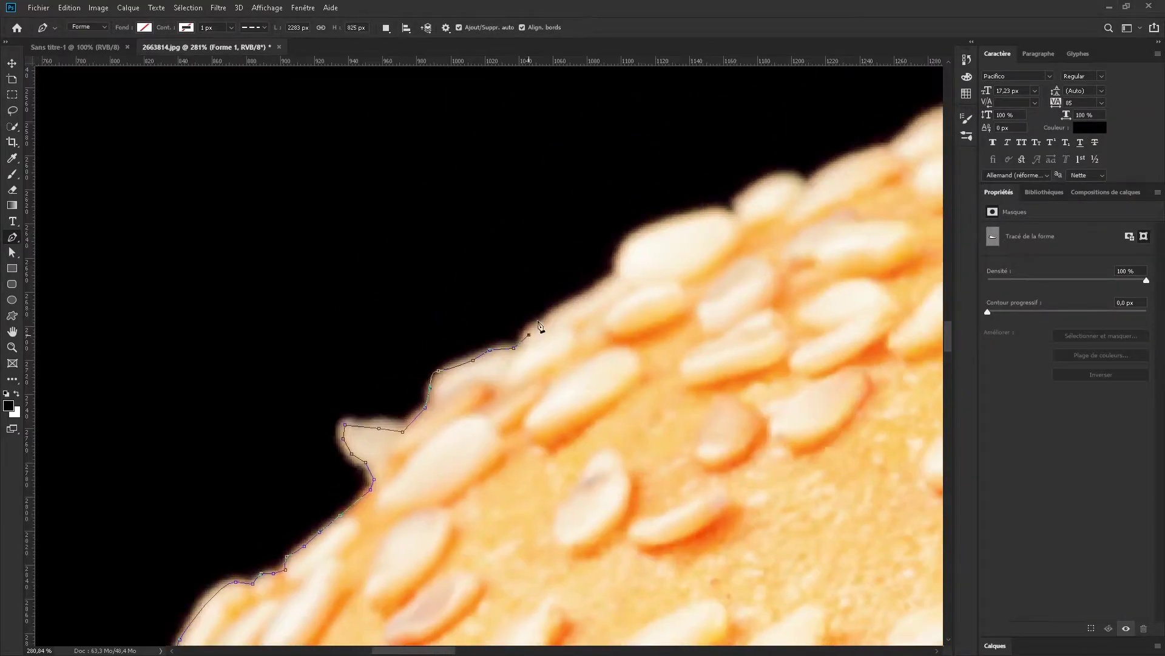
Trace along the top of the bun and over its sesame bump toward the right
{"action": "left_click", "coordinate": [734, 213]}
{"action": "left_click", "coordinate": [746, 193]}
{"action": "left_click", "coordinate": [779, 178]}
{"action": "left_click", "coordinate": [797, 176]}
{"action": "left_click", "coordinate": [822, 177]}
{"action": "left_click_drag", "start_coordinate": [869, 171], "coordinate": [583, 296]}
{"action": "left_click_drag", "start_coordinate": [712, 214], "coordinate": [502, 306]}
{"action": "left_click", "coordinate": [497, 301]}
{"action": "left_click", "coordinate": [520, 304]}
{"action": "left_click", "coordinate": [535, 299]}
{"action": "left_click", "coordinate": [567, 284]}
{"action": "left_click", "coordinate": [584, 284]}
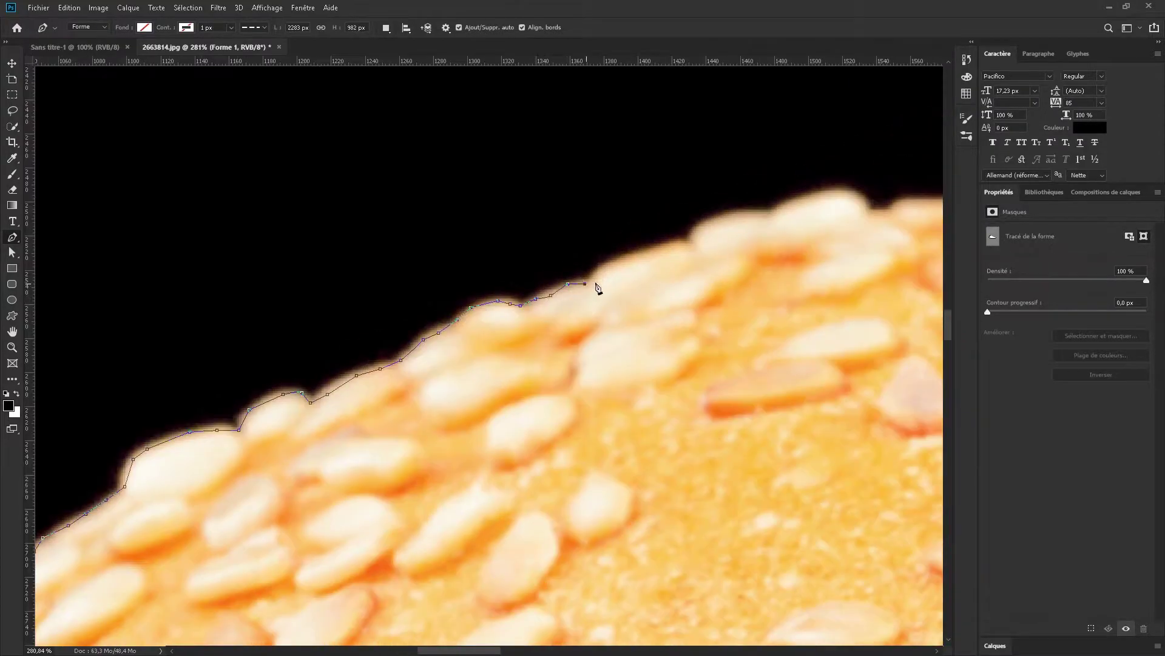
{"action": "left_click_drag", "start_coordinate": [804, 216], "coordinate": [463, 321]}
{"action": "left_click", "coordinate": [438, 309]}
{"action": "left_click", "coordinate": [461, 297]}
{"action": "left_click", "coordinate": [486, 294]}
{"action": "left_click", "coordinate": [510, 296]}
{"action": "left_click", "coordinate": [531, 311]}
{"action": "left_click_drag", "start_coordinate": [760, 292], "coordinate": [199, 365]}
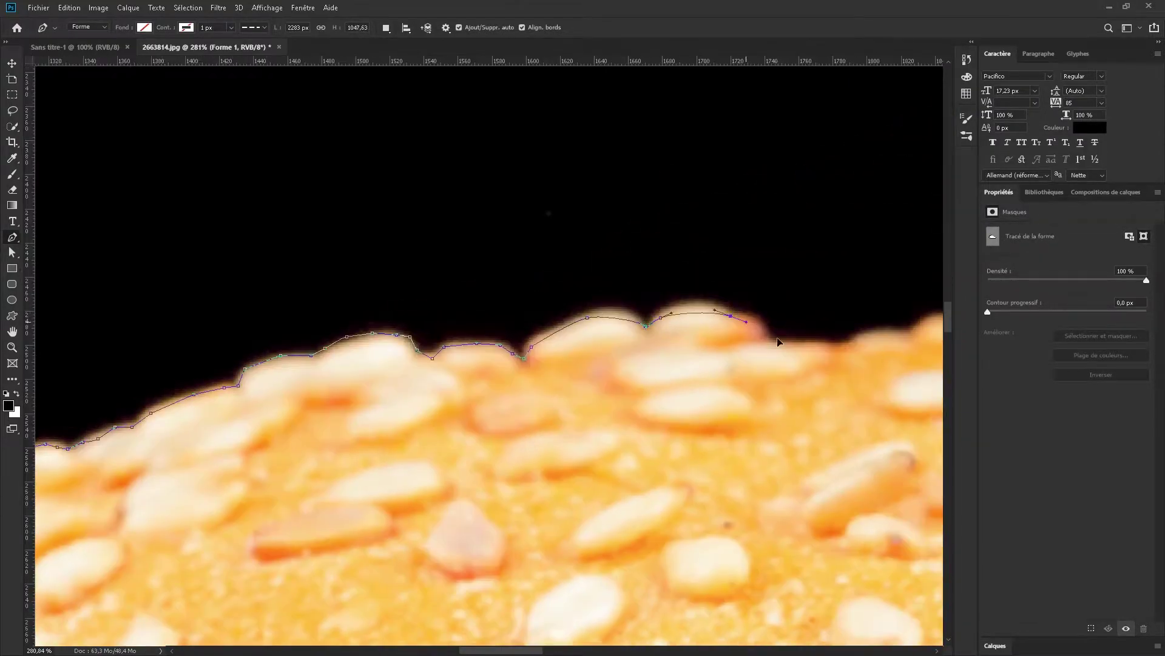
{"action": "left_click", "coordinate": [213, 351]}
{"action": "left_click", "coordinate": [284, 349]}
{"action": "left_click", "coordinate": [322, 371]}
{"action": "left_click", "coordinate": [365, 381]}
{"action": "left_click", "coordinate": [429, 364]}
{"action": "left_click_drag", "start_coordinate": [823, 363], "coordinate": [590, 385]}
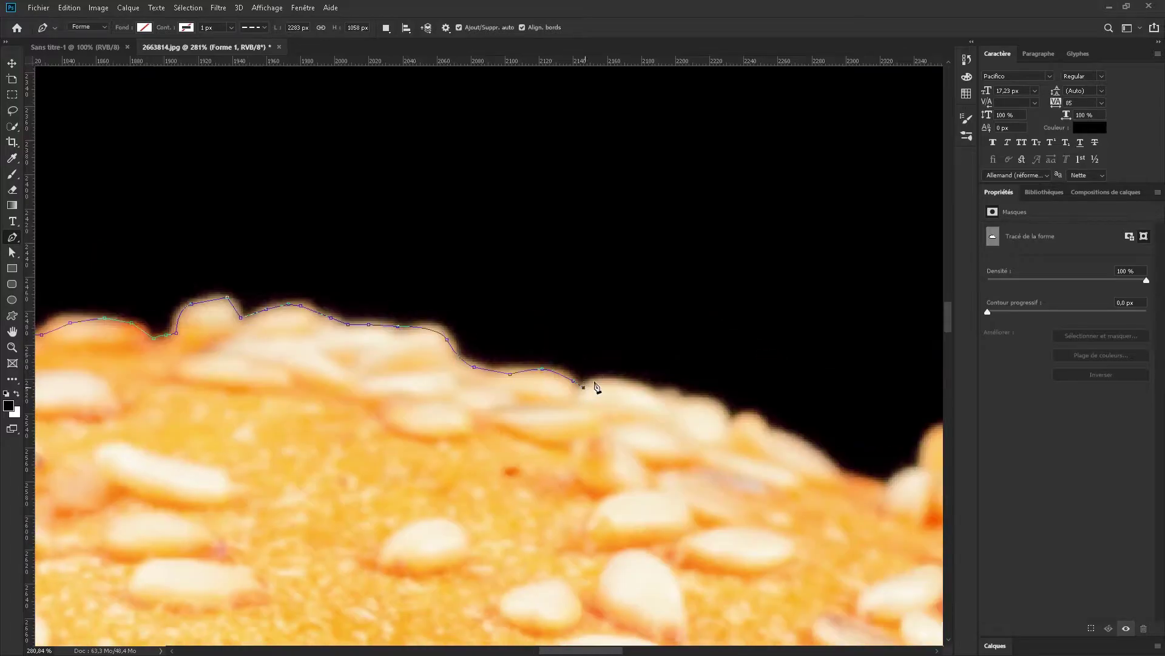
{"action": "left_click", "coordinate": [287, 340]}
{"action": "left_click", "coordinate": [350, 347]}
{"action": "left_click", "coordinate": [395, 347]}
{"action": "left_click", "coordinate": [454, 360]}
{"action": "left_click", "coordinate": [508, 381]}
Trace down the bun's upper-right curve and right side to close the outline
{"action": "left_click", "coordinate": [768, 461]}
{"action": "left_click", "coordinate": [790, 455]}
{"action": "left_click", "coordinate": [811, 451]}
{"action": "left_click_drag", "start_coordinate": [846, 507], "coordinate": [563, 348]}
{"action": "left_click", "coordinate": [548, 305]}
{"action": "left_click", "coordinate": [548, 323]}
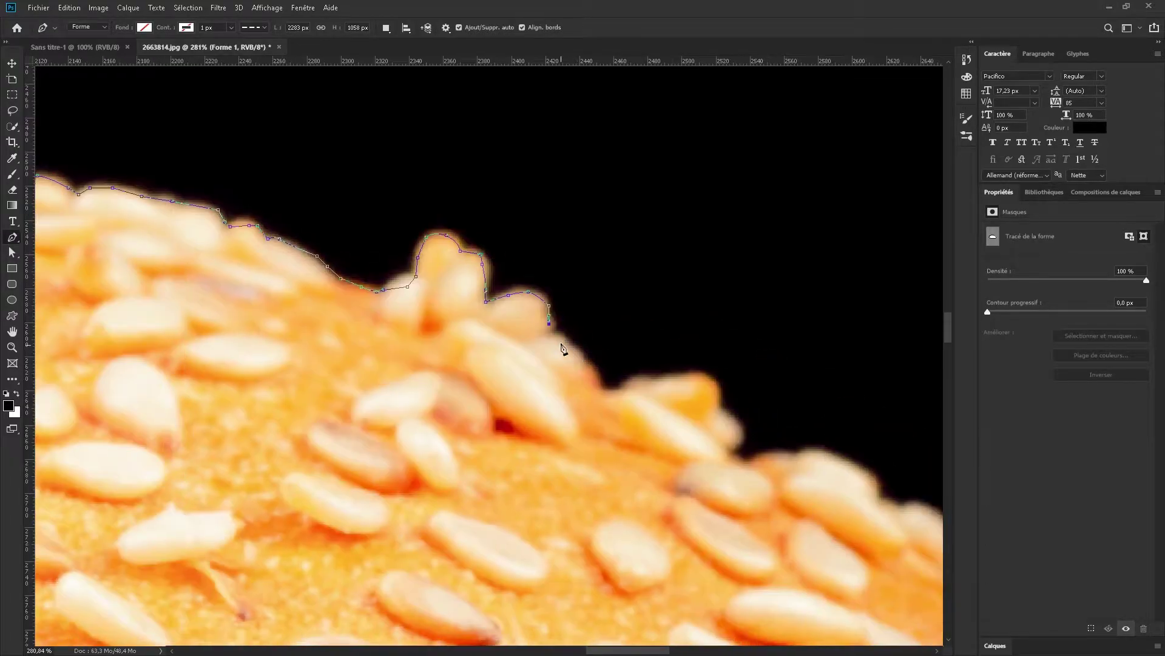
{"action": "left_click_drag", "start_coordinate": [808, 454], "coordinate": [704, 401]}
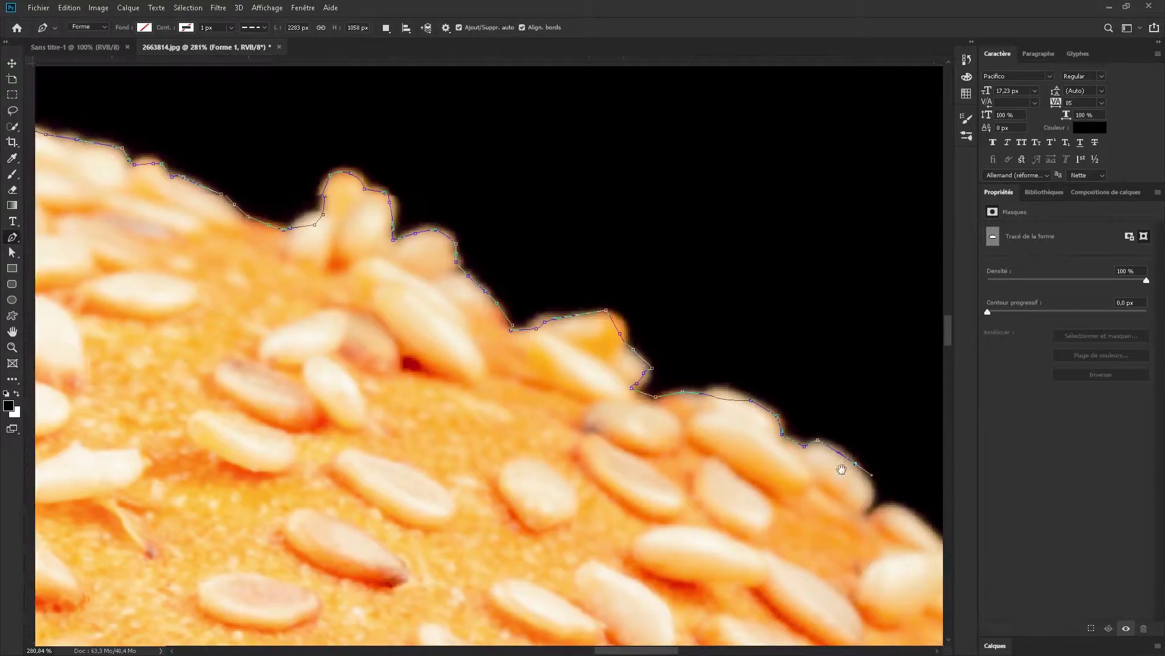
{"action": "left_click_drag", "start_coordinate": [835, 468], "coordinate": [471, 213]}
{"action": "left_click_drag", "start_coordinate": [750, 484], "coordinate": [513, 351]}
{"action": "left_click", "coordinate": [518, 363]}
{"action": "left_click", "coordinate": [526, 348]}
{"action": "left_click", "coordinate": [548, 358]}
{"action": "left_click", "coordinate": [571, 385]}
{"action": "left_click", "coordinate": [595, 412]}
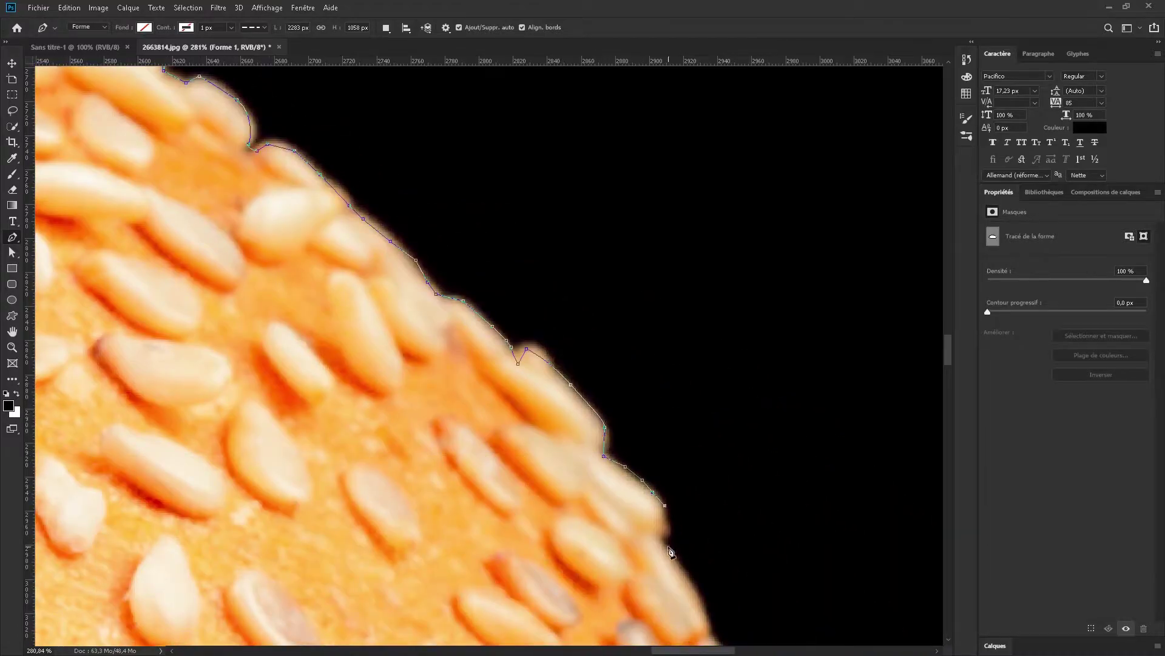
{"action": "left_click", "coordinate": [706, 627]}
{"action": "left_click", "coordinate": [711, 639]}
{"action": "left_click_drag", "start_coordinate": [711, 639], "coordinate": [471, 371]}
{"action": "left_click", "coordinate": [485, 383]}
{"action": "left_click_drag", "start_coordinate": [582, 594], "coordinate": [611, 236]}
{"action": "left_click", "coordinate": [615, 247]}
{"action": "left_click", "coordinate": [627, 276]}
{"action": "left_click", "coordinate": [620, 301]}
{"action": "left_click", "coordinate": [642, 301]}
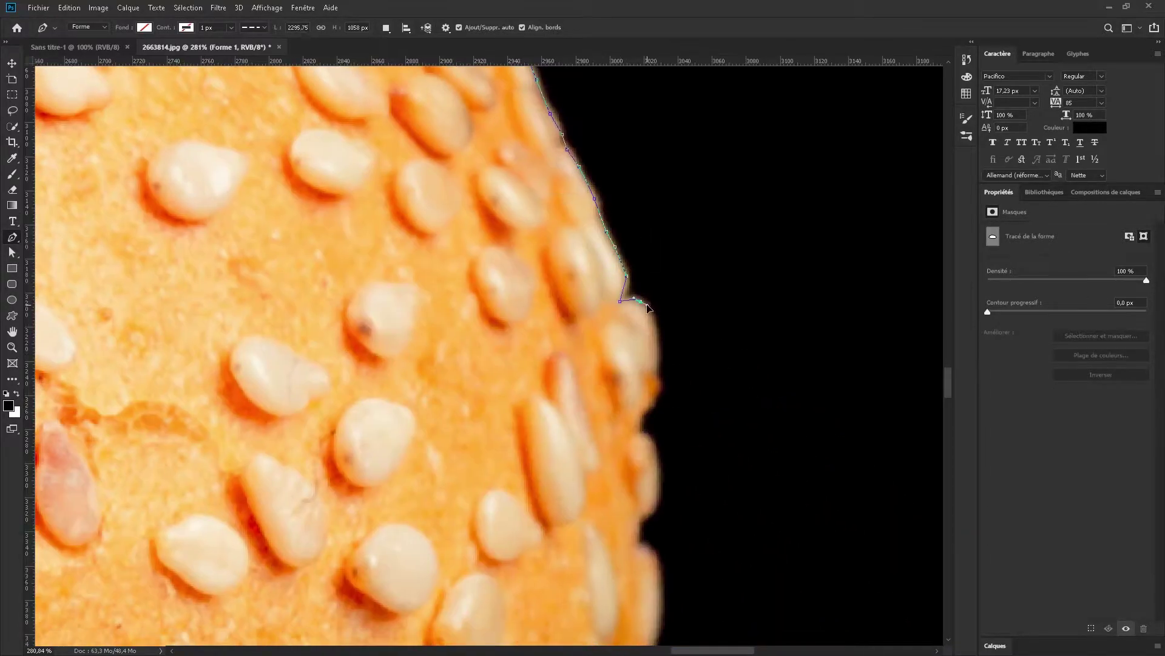
{"action": "scroll", "coordinate": [674, 524], "scroll_direction": "down", "scroll_amount": 5}
{"action": "scroll", "coordinate": [637, 484], "scroll_direction": "down", "scroll_amount": 5}
Convert the bun layer into a smart object and fit the banner in view
{"action": "key", "text": "v"}
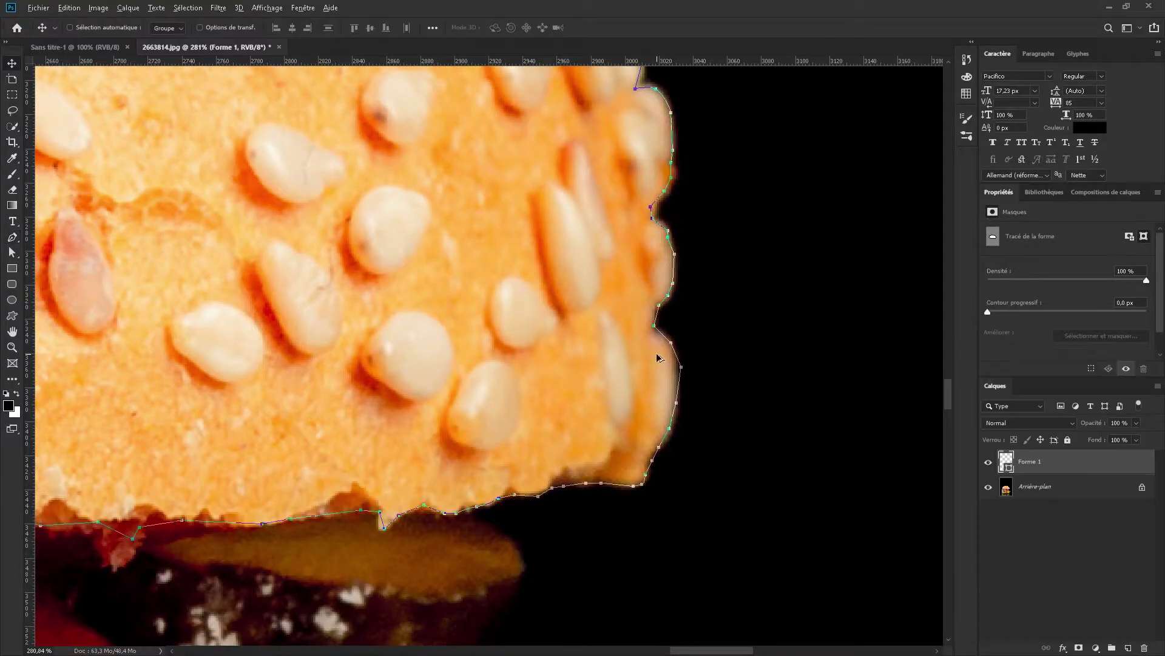
{"action": "key", "text": "ctrl+0"}
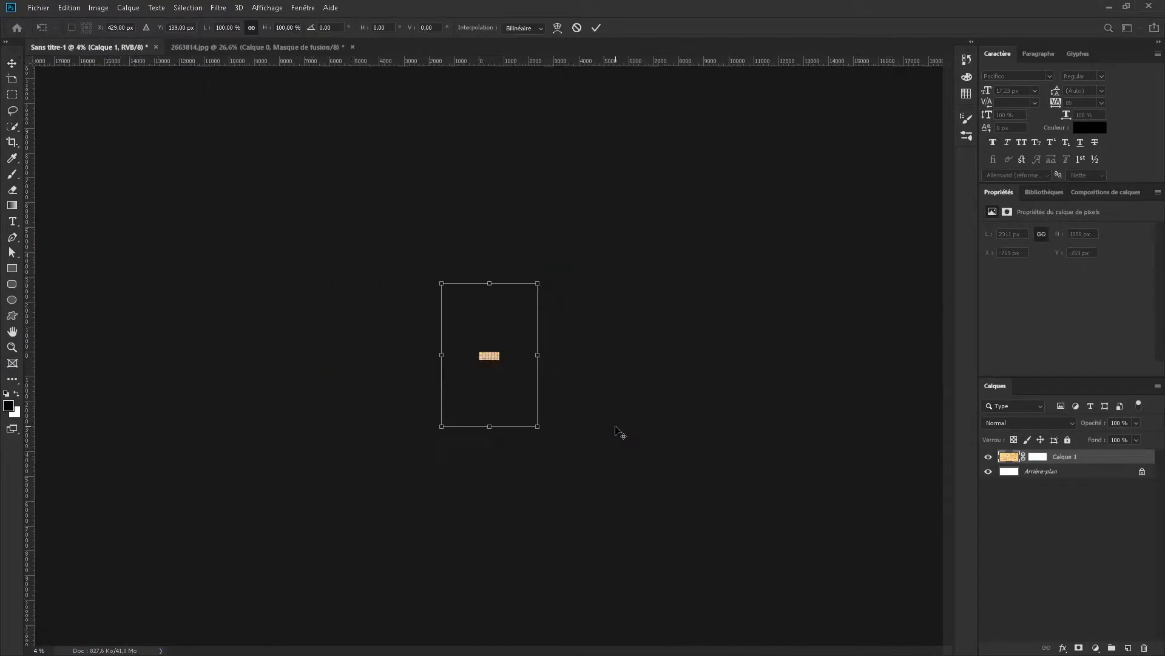
{"action": "right_click", "coordinate": [1084, 456]}
{"action": "left_click", "coordinate": [942, 309]}
{"action": "key", "text": "ctrl+0"}
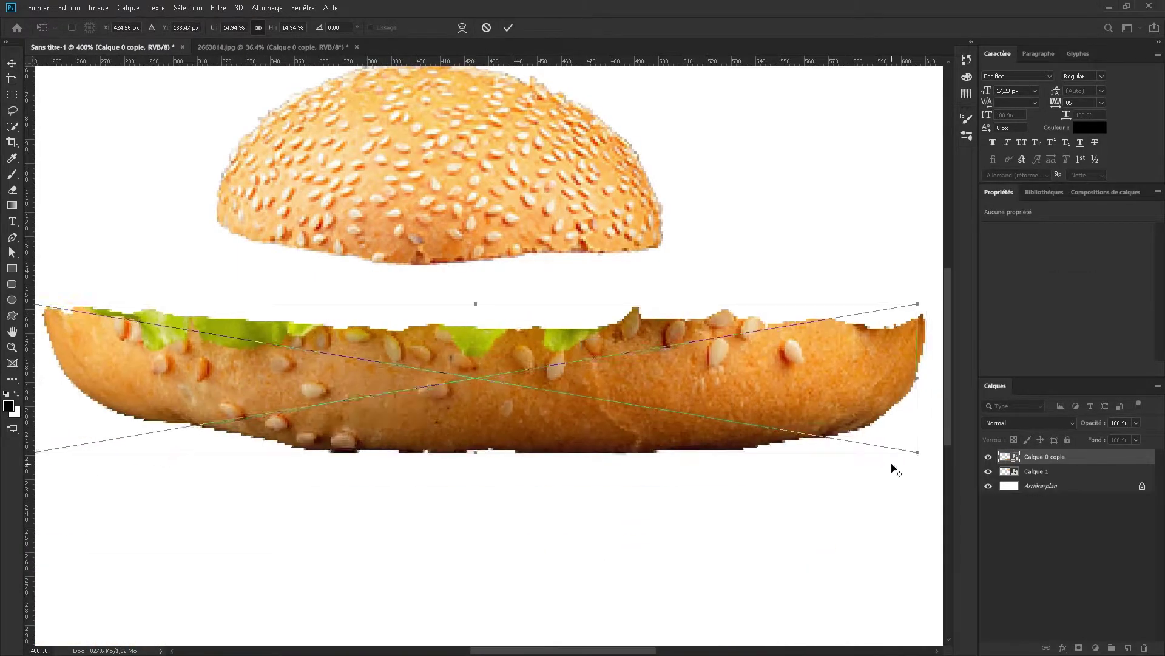
Shrink the bottom bun to match the top bun and save the banner document
{"action": "left_click_drag", "start_coordinate": [895, 469], "coordinate": [683, 423]}
{"action": "scroll", "coordinate": [586, 398], "scroll_direction": "down", "scroll_amount": 5}
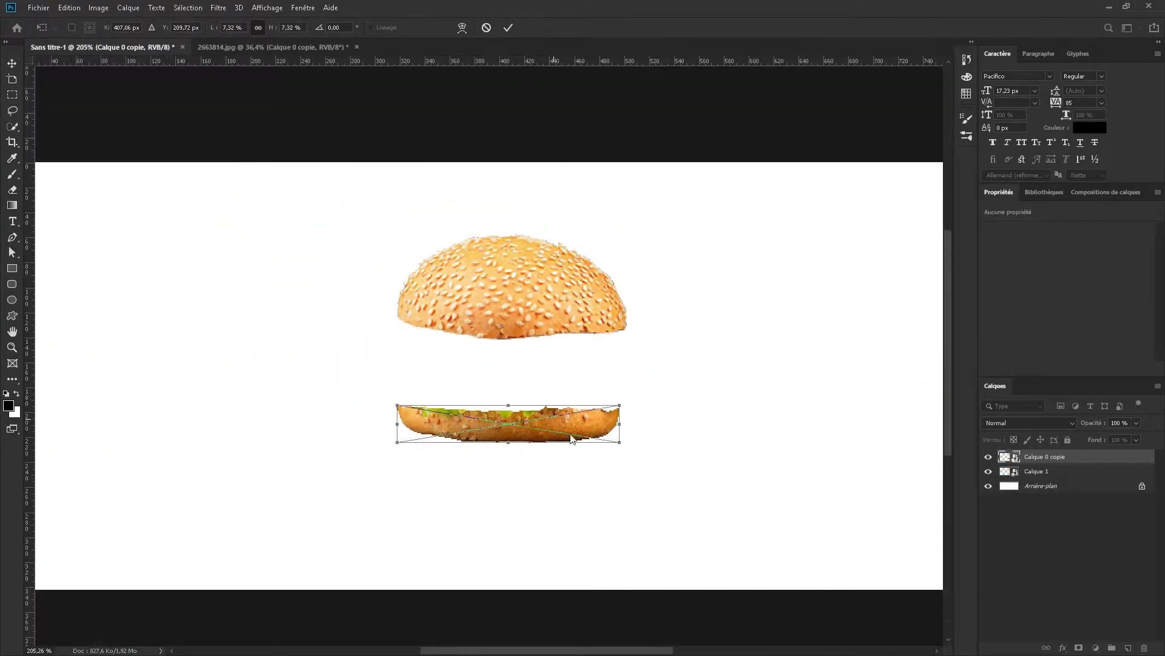
{"action": "key", "text": "Return"}
{"action": "scroll", "coordinate": [586, 429], "scroll_direction": "down", "scroll_amount": 2}
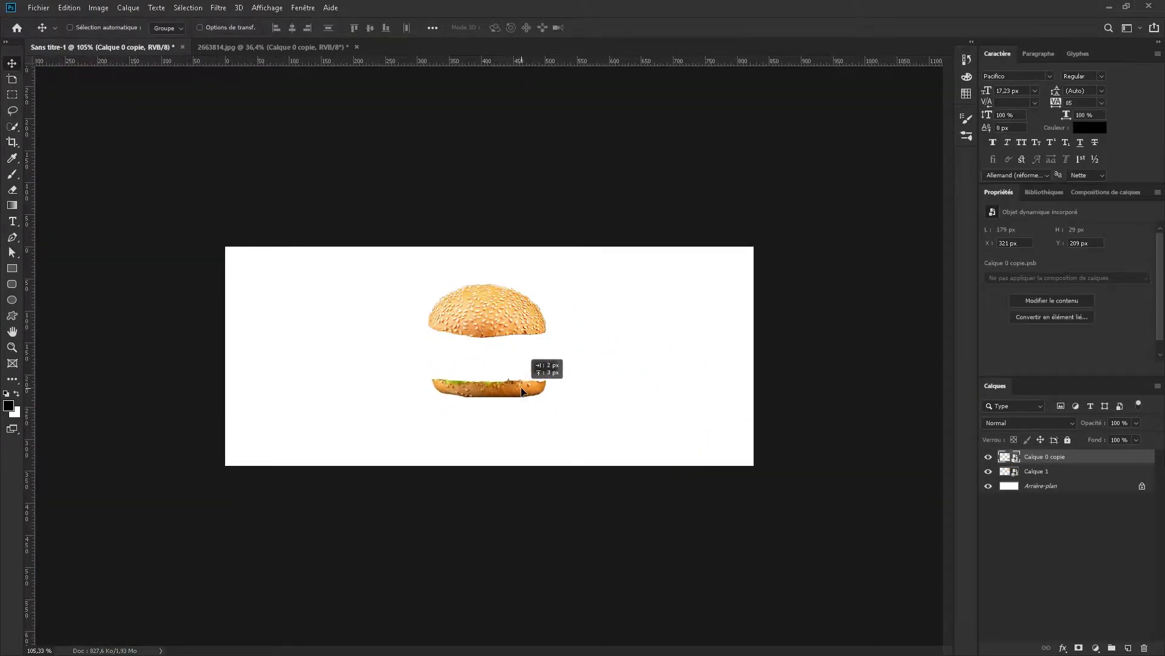
{"action": "key", "text": "ctrl+shift+s"}
{"action": "key", "text": "Return"}
Save the burger photo as 'Burger Frei her' and close it
{"action": "left_click", "coordinate": [395, 49]}
{"action": "key", "text": "ctrl+shift+s"}
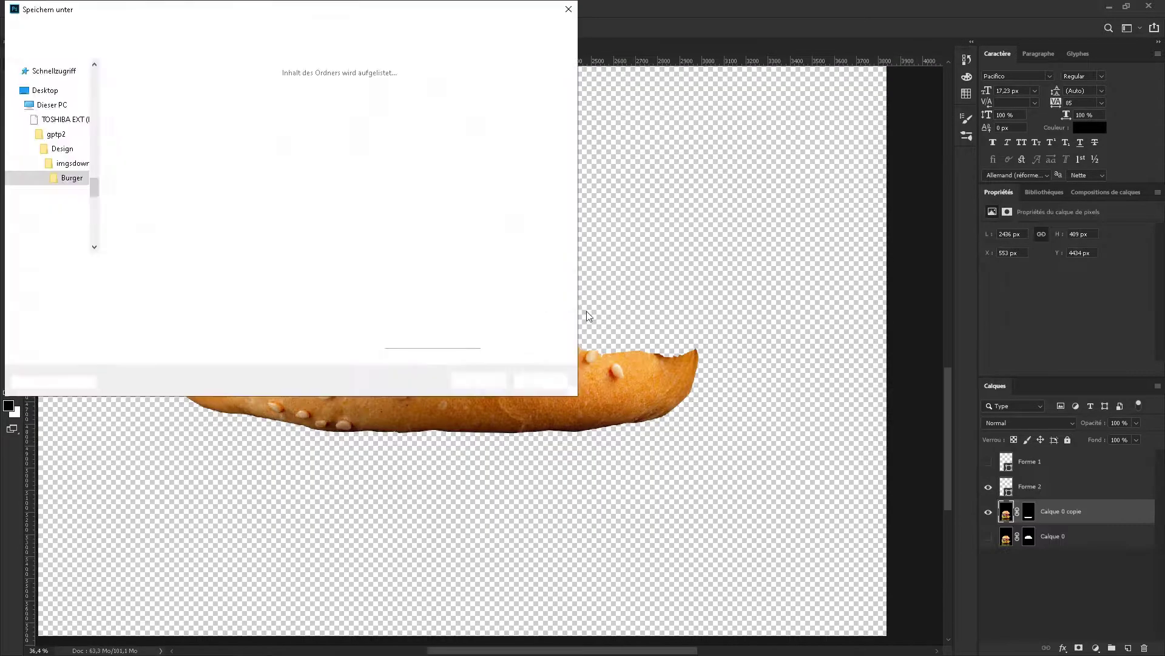
{"action": "type", "text": "Burger Frei her"}
{"action": "key", "text": "Return"}
{"action": "left_click", "coordinate": [486, 48]}
Open the tomato photo together with the other ingredient photos as documents
{"action": "key", "text": "ctrl+o"}
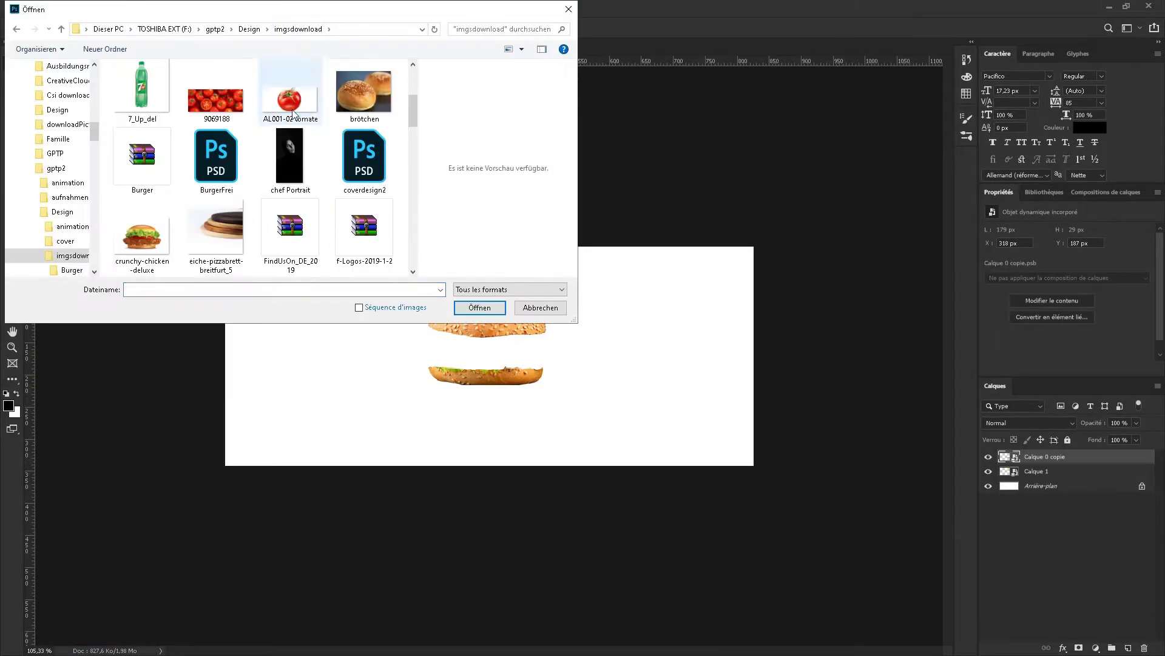
{"action": "scroll", "coordinate": [352, 235], "scroll_direction": "down", "scroll_amount": 2}
{"action": "left_click", "coordinate": [142, 234], "text": "ctrl"}
{"action": "scroll", "coordinate": [242, 182], "scroll_direction": "down", "scroll_amount": 2}
{"action": "left_click", "coordinate": [128, 151], "text": "ctrl"}
{"action": "left_click", "coordinate": [216, 150], "text": "ctrl"}
{"action": "key", "text": "Return"}
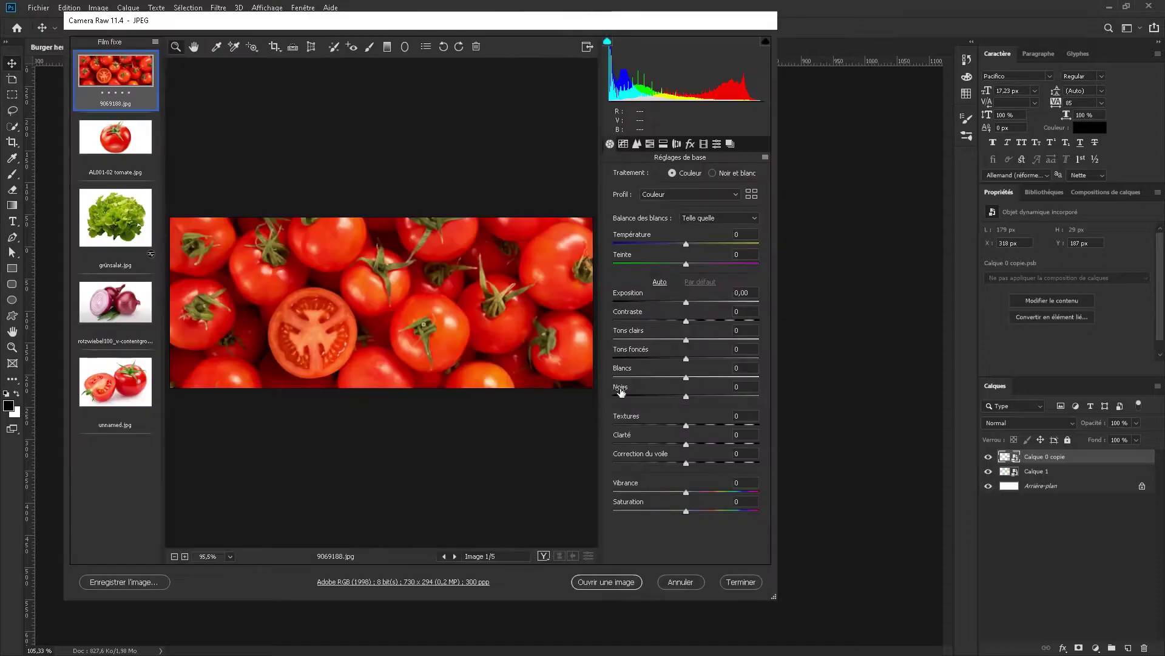
{"action": "key", "text": "Return"}
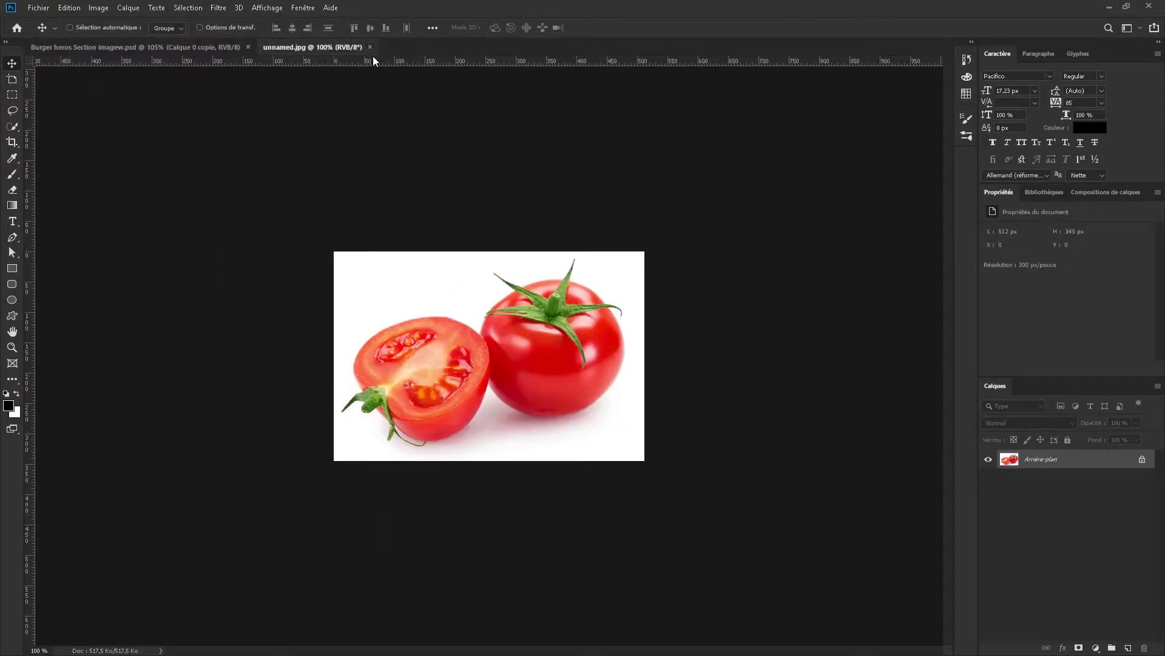
Close the half-tomato photo and reopen the many-tomatoes photo as its own document
{"action": "left_click", "coordinate": [369, 46]}
{"action": "key", "text": "ctrl+o"}
{"action": "key", "text": "Return"}
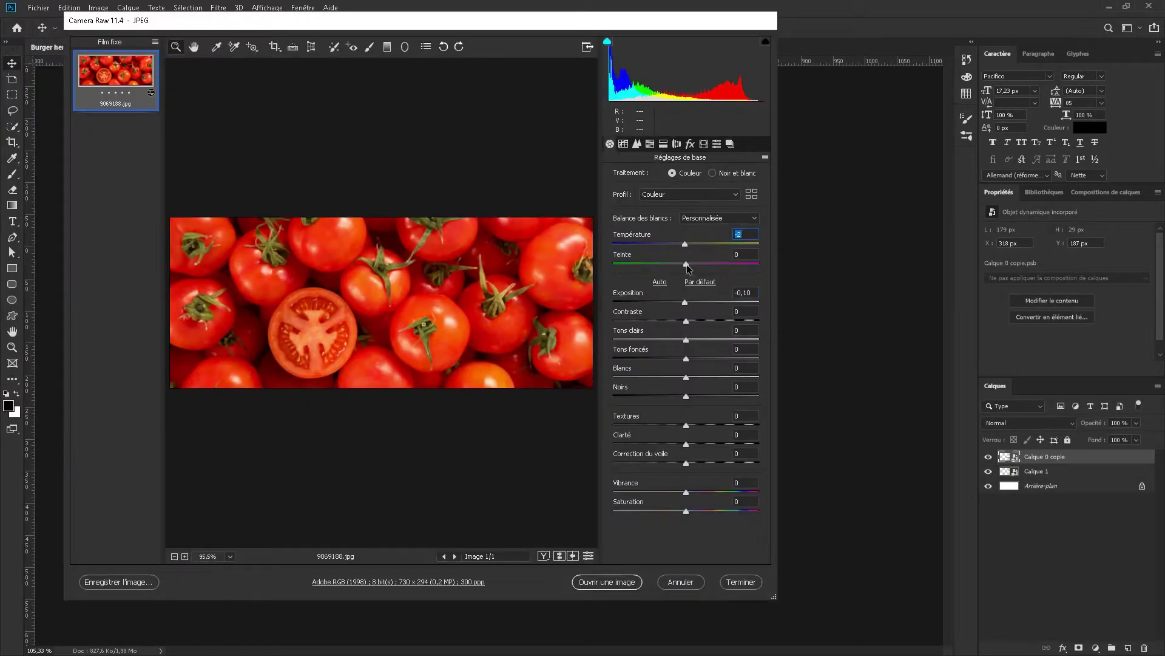
{"action": "key", "text": "Return"}
{"action": "scroll", "coordinate": [392, 403], "scroll_direction": "up", "scroll_amount": 3}
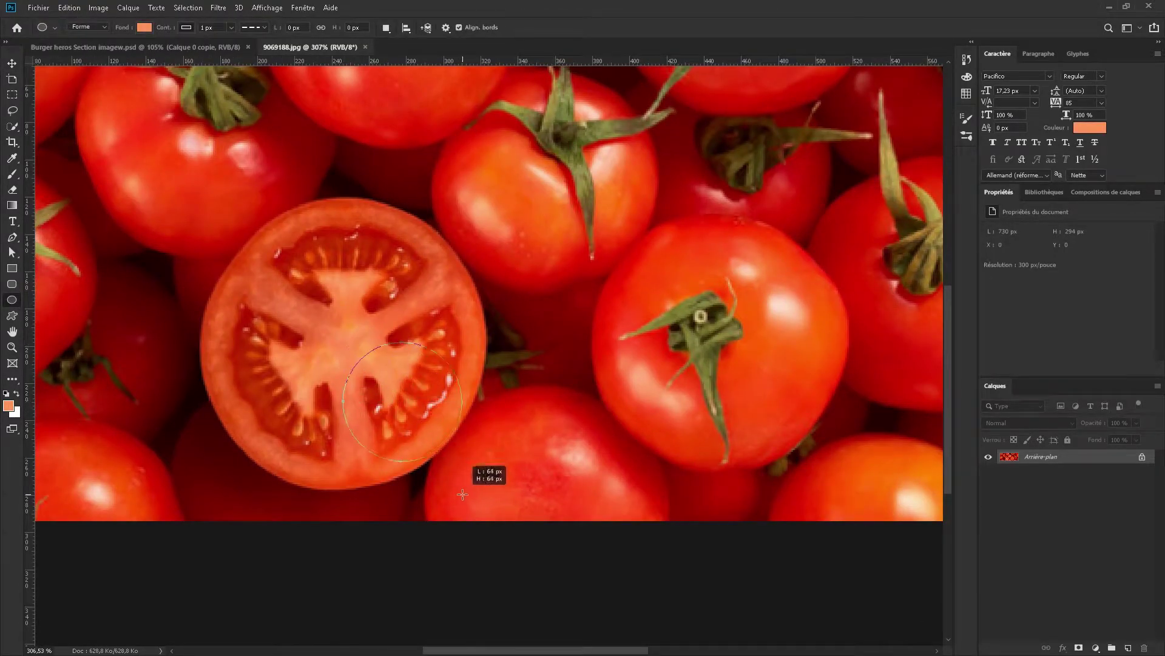
Draw an enlarged no-fill circle over the halved tomato and load it as a selection
{"action": "left_click_drag", "start_coordinate": [462, 494], "coordinate": [462, 494]}
{"action": "key", "text": "ctrl+t"}
{"action": "left_click_drag", "start_coordinate": [343, 402], "coordinate": [234, 394]}
{"action": "left_click_drag", "start_coordinate": [213, 341], "coordinate": [209, 347]}
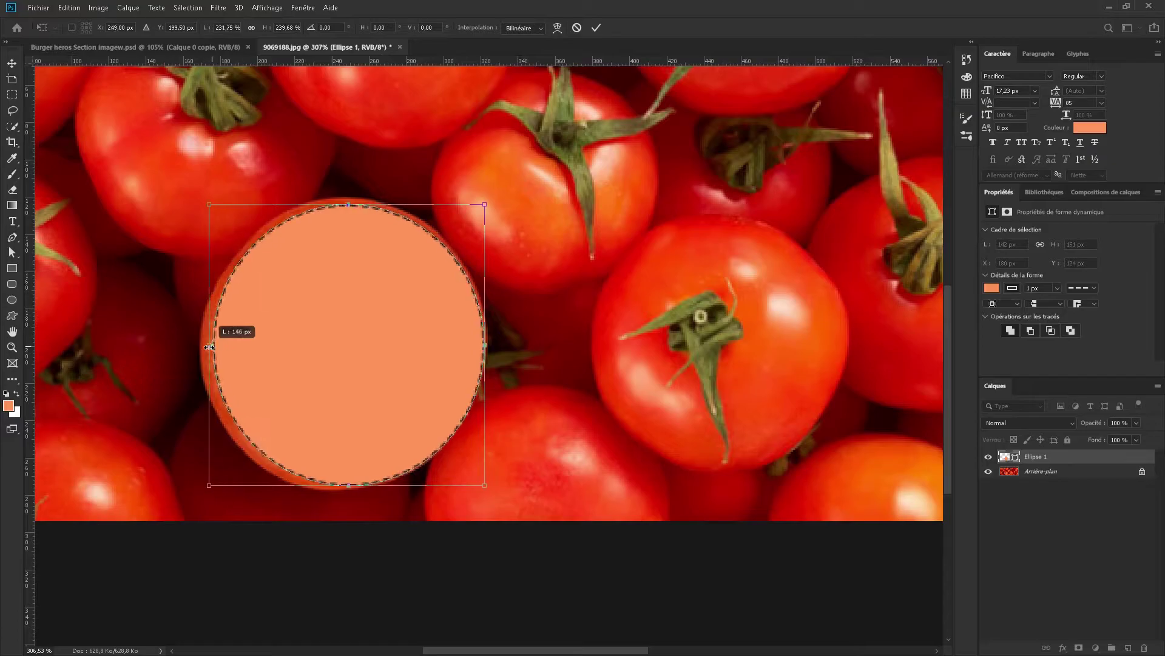
{"action": "key", "text": "Return"}
{"action": "left_click", "coordinate": [170, 27]}
{"action": "left_click", "coordinate": [1005, 456], "text": "ctrl"}
{"action": "left_click", "coordinate": [1041, 471]}
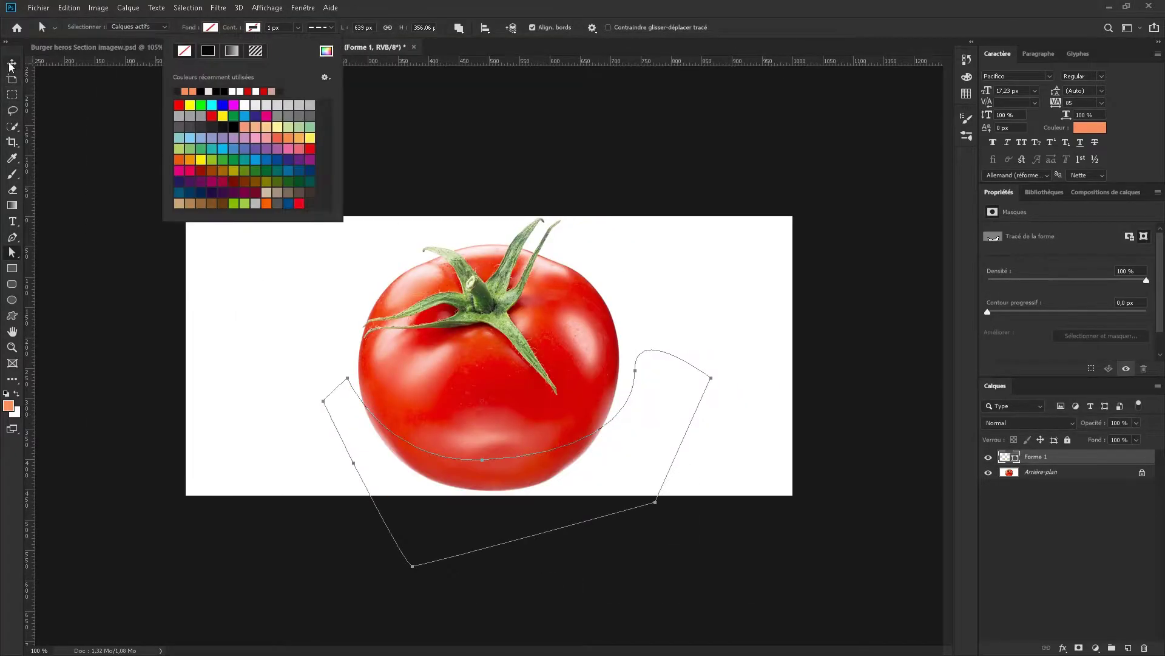
Position the cut-out tomato and refine its mask with 4 px radius, no feather, shifted edge
{"action": "left_click_drag", "start_coordinate": [544, 464], "coordinate": [508, 417]}
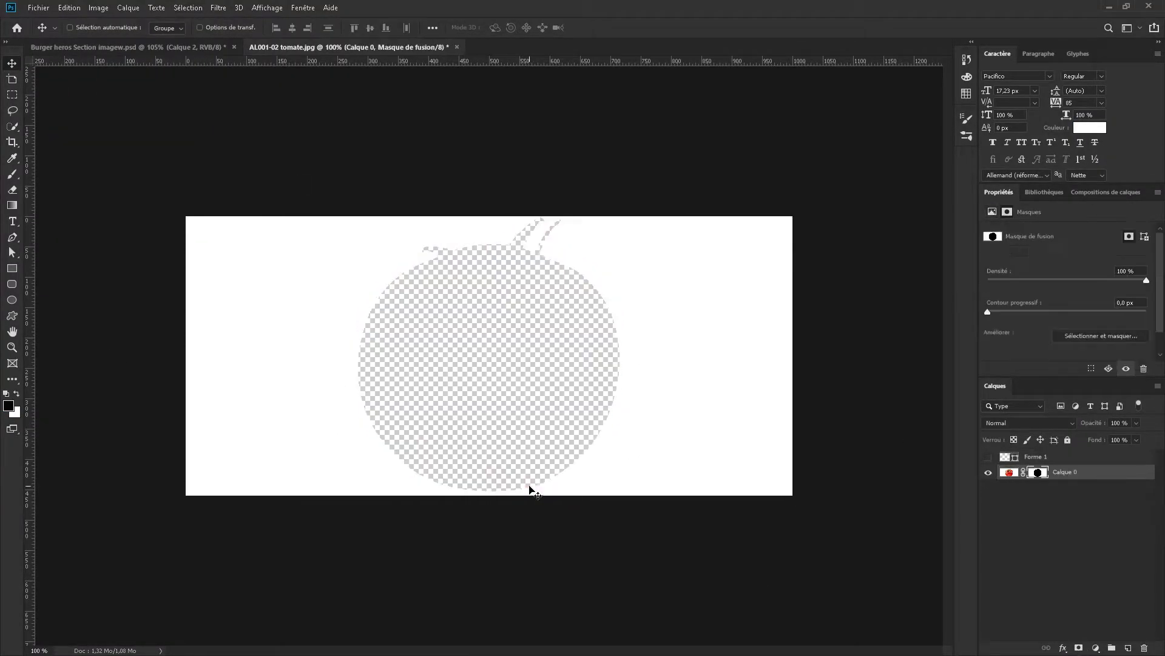
{"action": "left_click_drag", "start_coordinate": [543, 423], "coordinate": [610, 429]}
{"action": "key", "text": "alt+ctrl+r"}
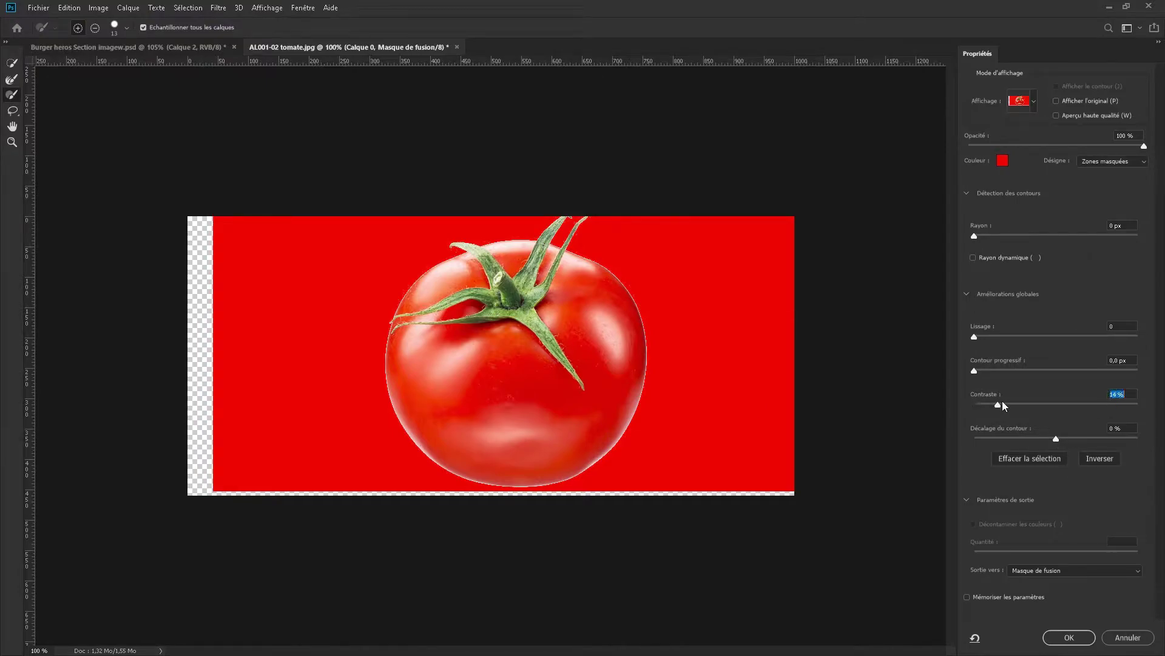
{"action": "left_click_drag", "start_coordinate": [975, 236], "coordinate": [1013, 235]}
{"action": "left_click_drag", "start_coordinate": [979, 370], "coordinate": [973, 370]}
{"action": "left_click_drag", "start_coordinate": [1056, 439], "coordinate": [1015, 438]}
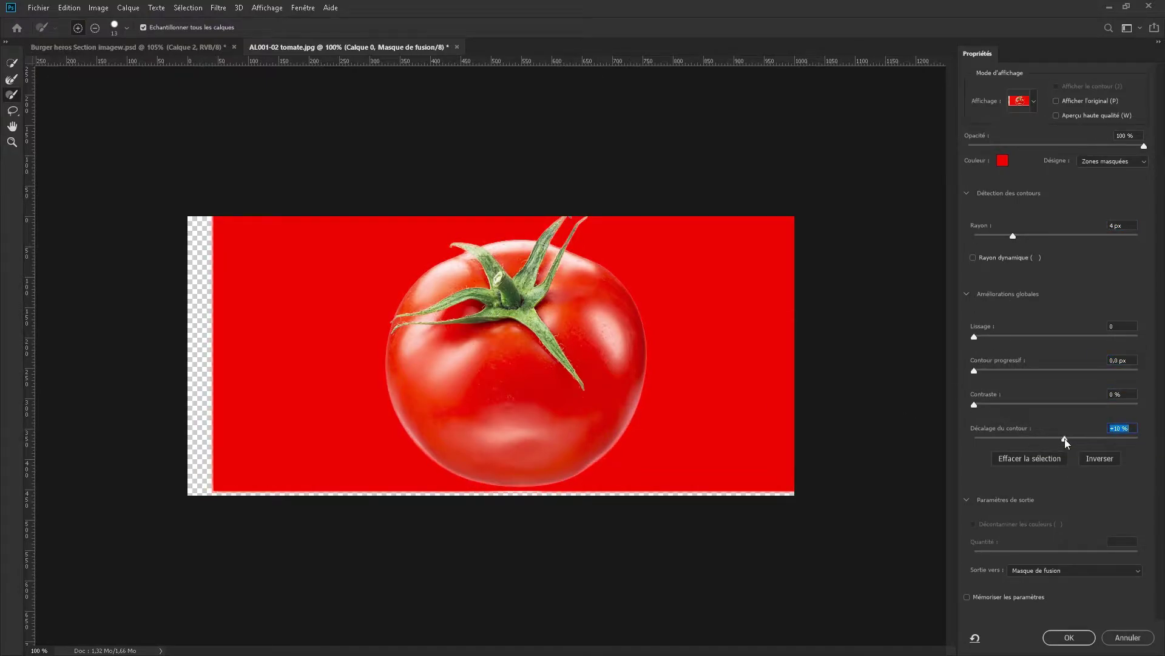
{"action": "left_click", "coordinate": [1069, 637]}
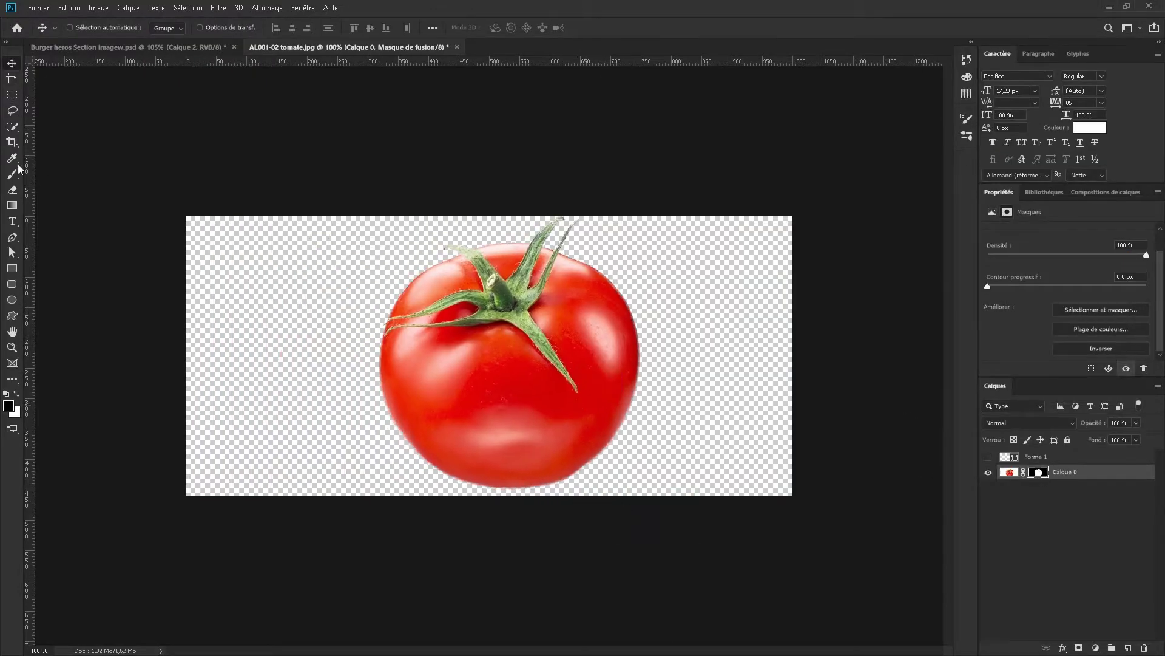
Give the outline shape no fill, then bring the tomato crescent into the banner and shrink it
{"action": "left_click", "coordinate": [144, 27]}
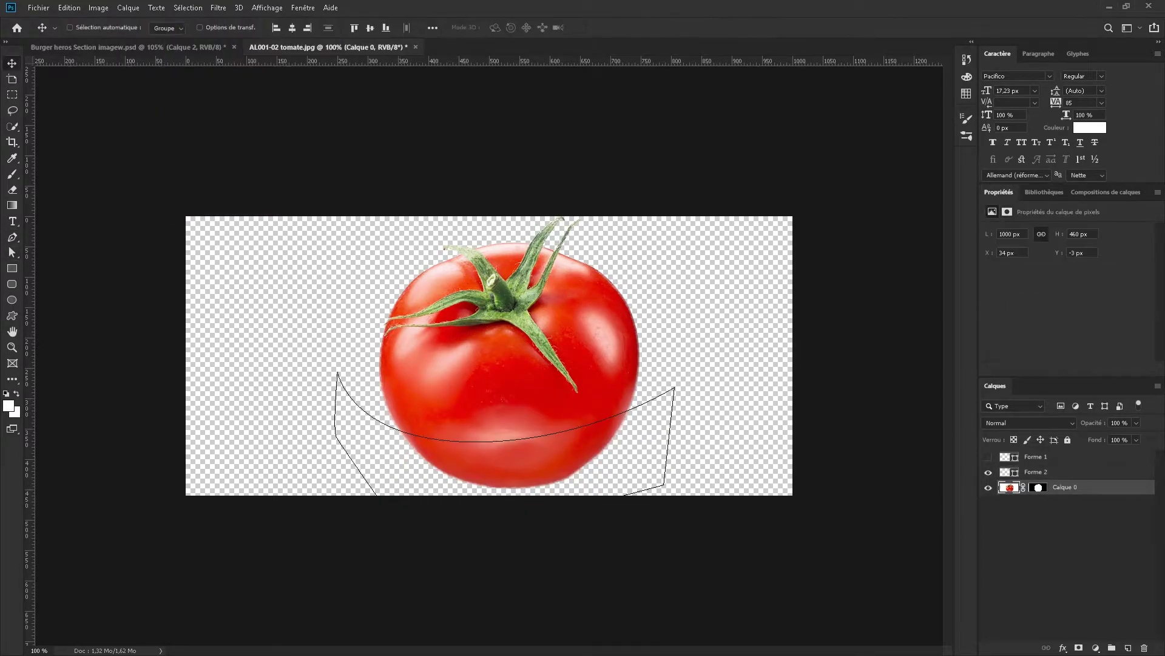
{"action": "left_click", "coordinate": [1077, 488]}
{"action": "key", "text": "v"}
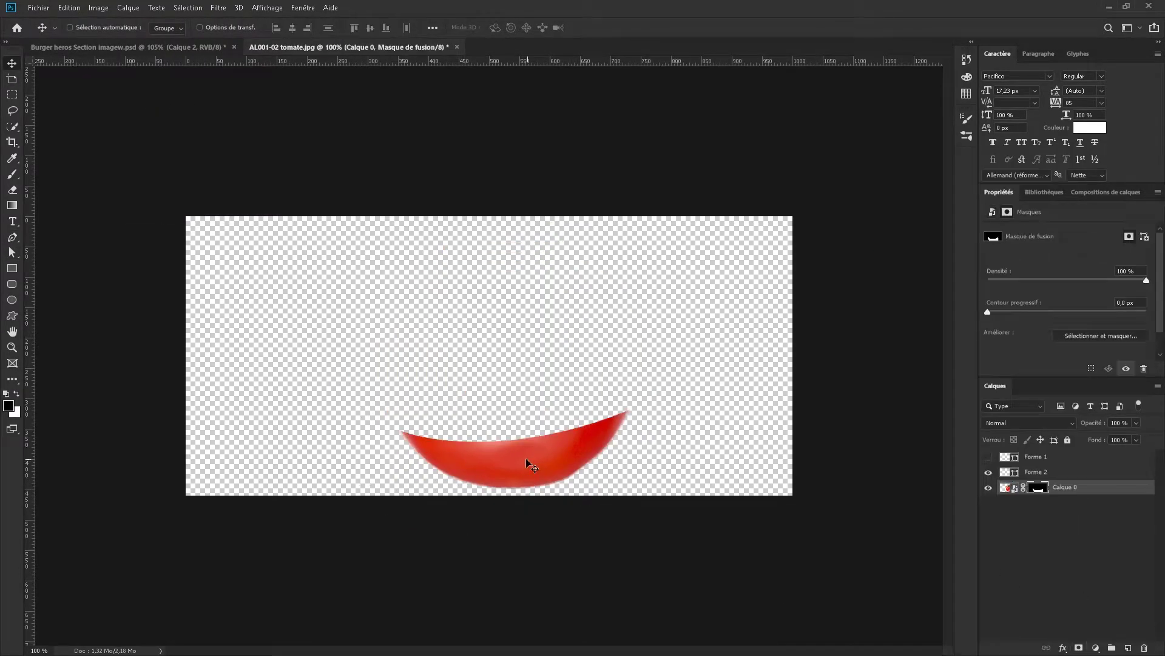
{"action": "left_click_drag", "start_coordinate": [528, 463], "coordinate": [477, 429]}
{"action": "key", "text": "ctrl+t"}
{"action": "left_click_drag", "start_coordinate": [616, 442], "coordinate": [419, 458]}
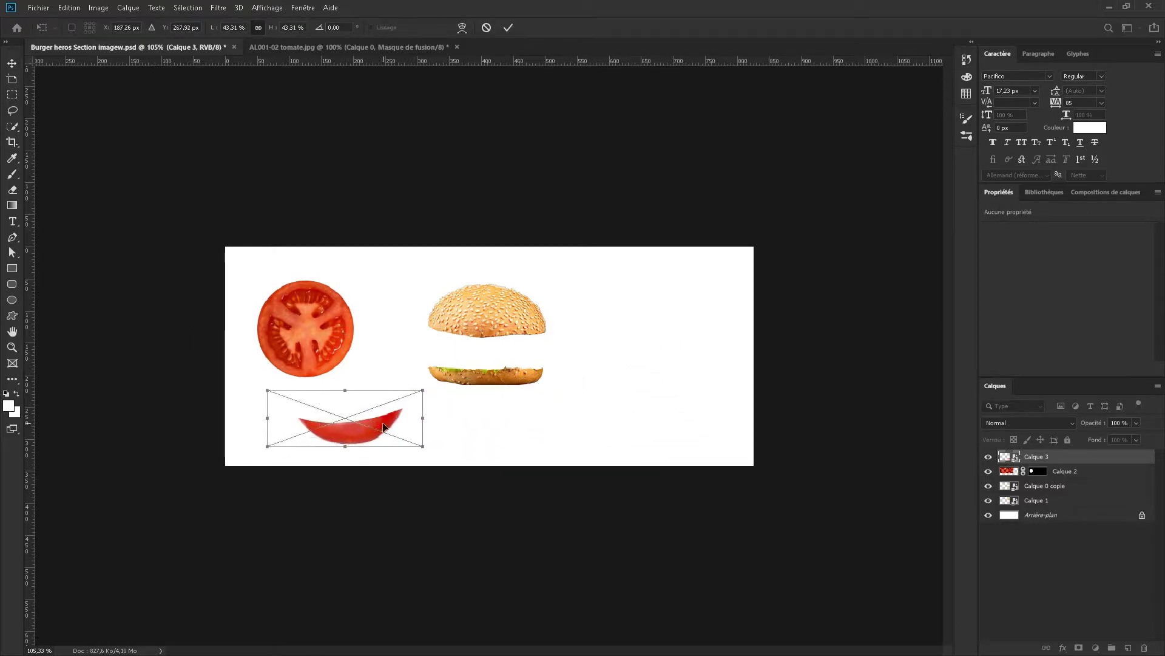
{"action": "key", "text": "Return"}
Squash the cut tomato slice onto the crescent and group the two pieces
{"action": "left_click", "coordinate": [1036, 471]}
{"action": "key", "text": "ctrl+t"}
{"action": "mouse_move", "coordinate": [323, 324]}
{"action": "left_mouse_down"}
{"action": "mouse_move", "coordinate": [364, 354]}
{"action": "mouse_move", "coordinate": [347, 373]}
{"action": "mouse_move", "coordinate": [377, 409]}
{"action": "left_mouse_up"}
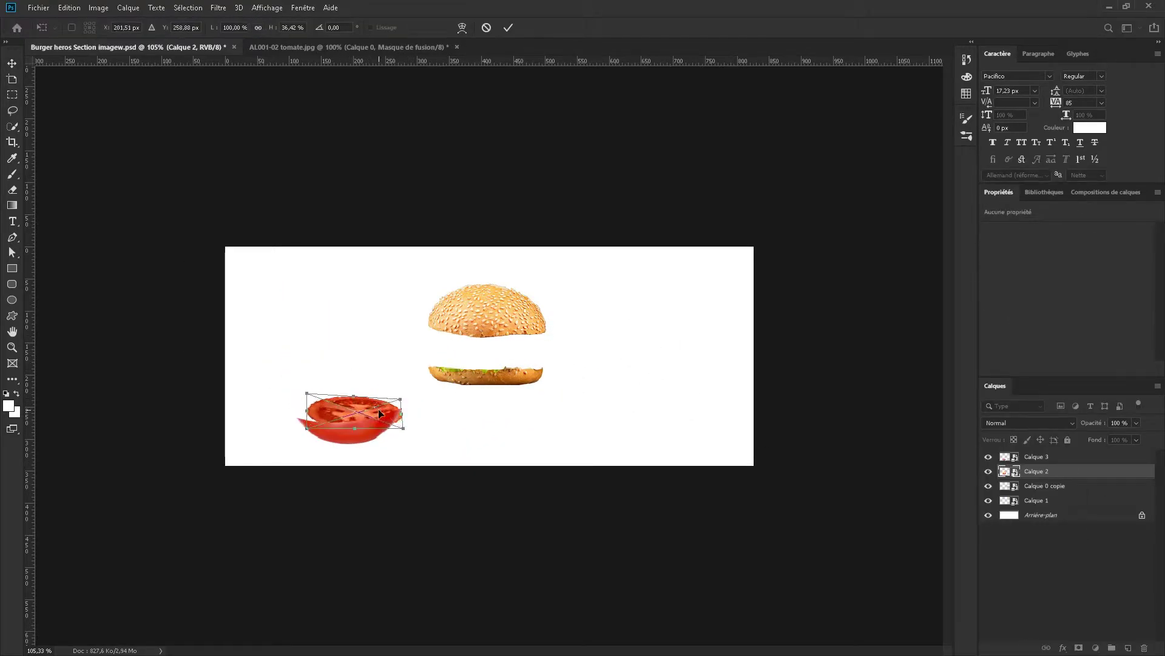
{"action": "key", "text": "ctrl+plus"}
{"action": "key", "text": "Return"}
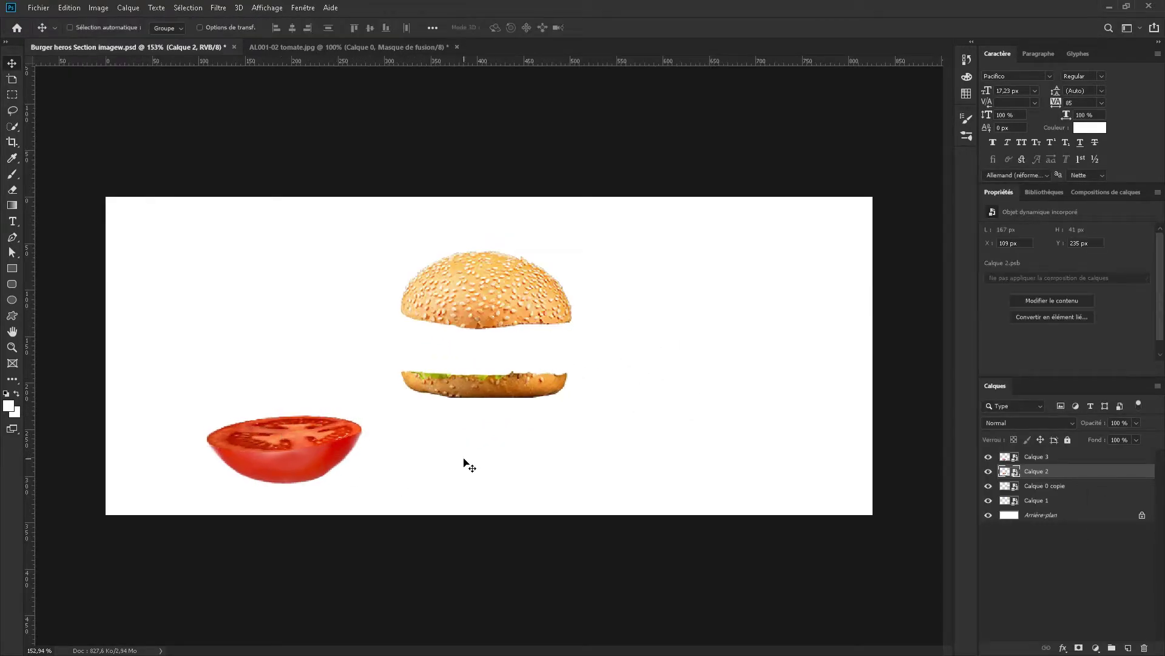
{"action": "key", "text": "ctrl+g"}
Rename the group 'Halbetomate top' and rotate it into place beside the top bun
{"action": "double_click", "coordinate": [1032, 457]}
{"action": "type", "text": "Halbetomate top"}
{"action": "key", "text": "Return"}
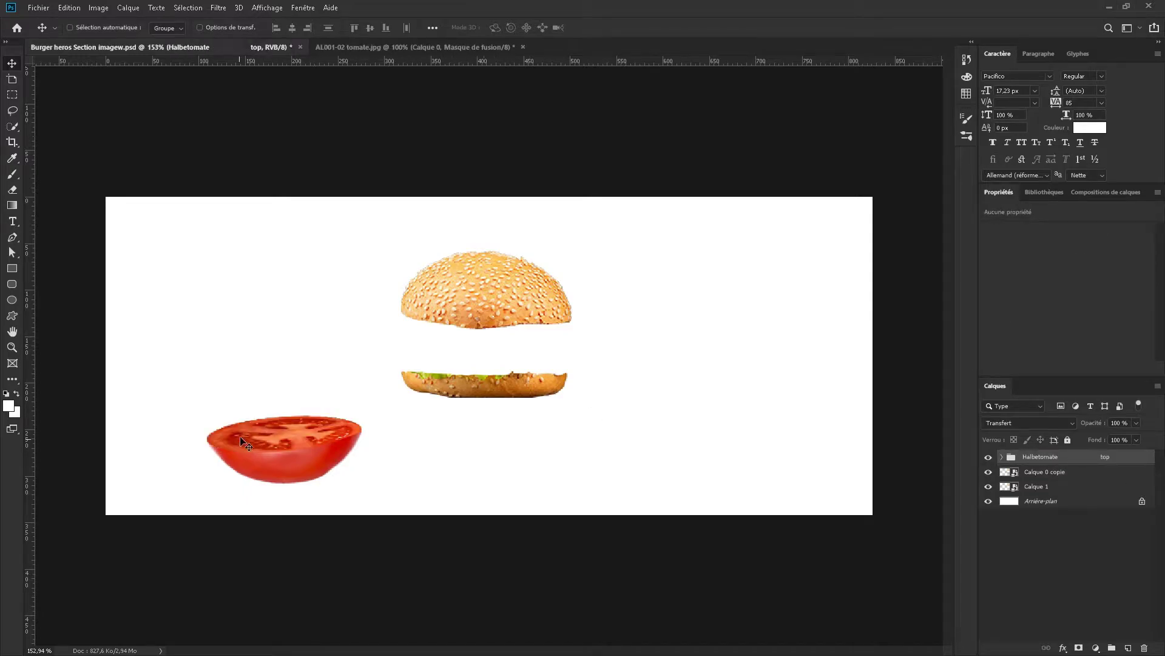
{"action": "left_click", "coordinate": [1096, 648]}
{"action": "key", "text": "Escape"}
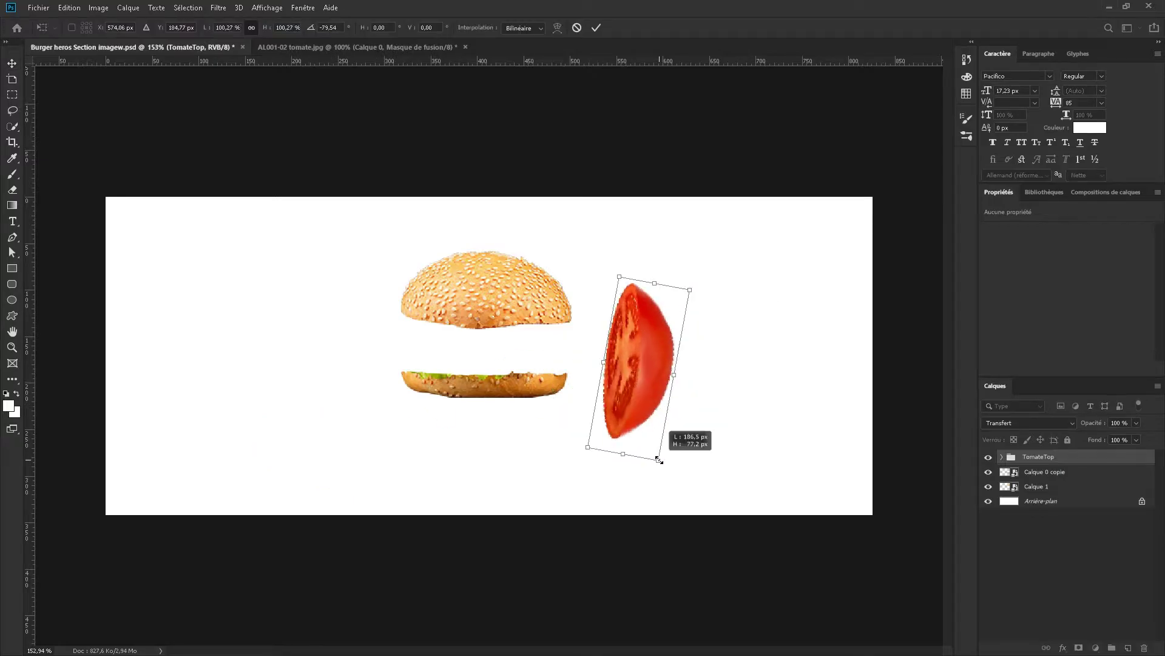
{"action": "left_click_drag", "start_coordinate": [659, 455], "coordinate": [647, 326]}
{"action": "scroll", "coordinate": [647, 325], "scroll_direction": "down", "scroll_amount": 3}
{"action": "key", "text": "Return"}
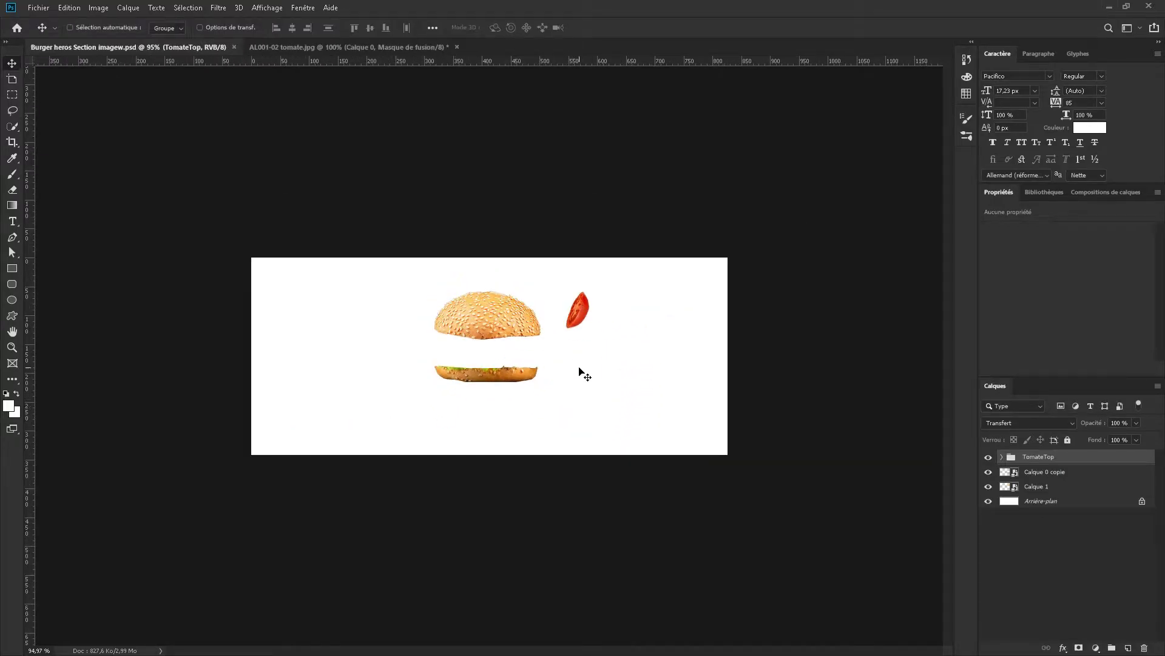
Turn the whole tomato's outline into a selection, reshape its bottom curve, and place it
{"action": "left_click", "coordinate": [411, 48]}
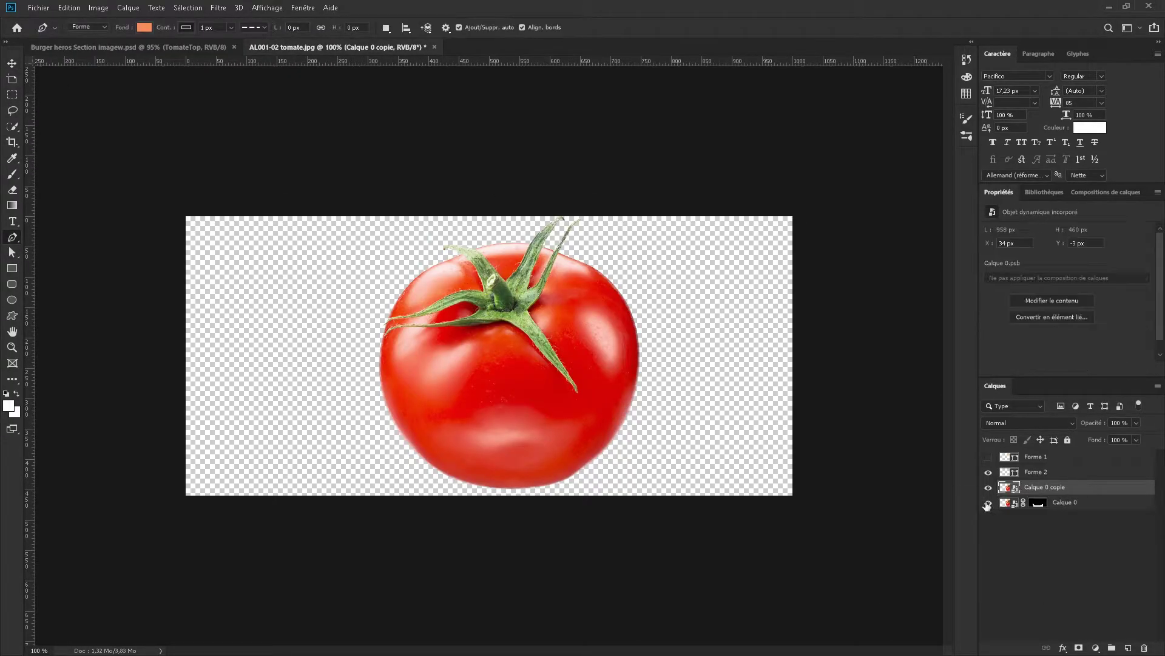
{"action": "key", "text": "ctrl+Return"}
{"action": "key", "text": "v"}
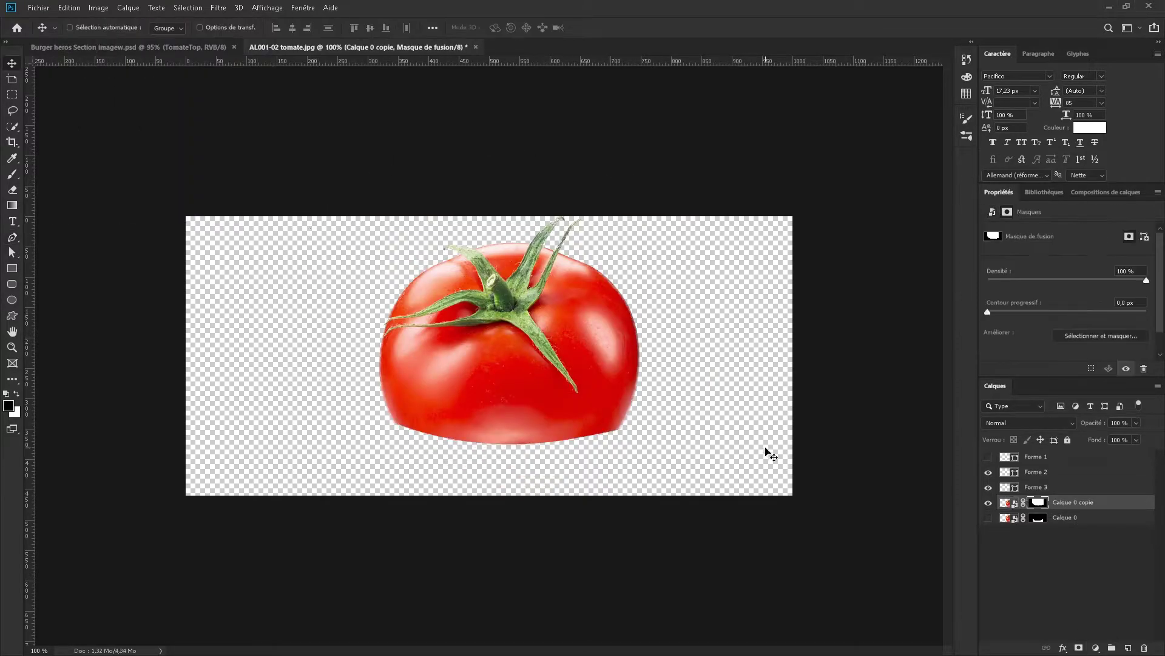
{"action": "key", "text": "a"}
{"action": "left_click_drag", "start_coordinate": [574, 438], "coordinate": [644, 418]}
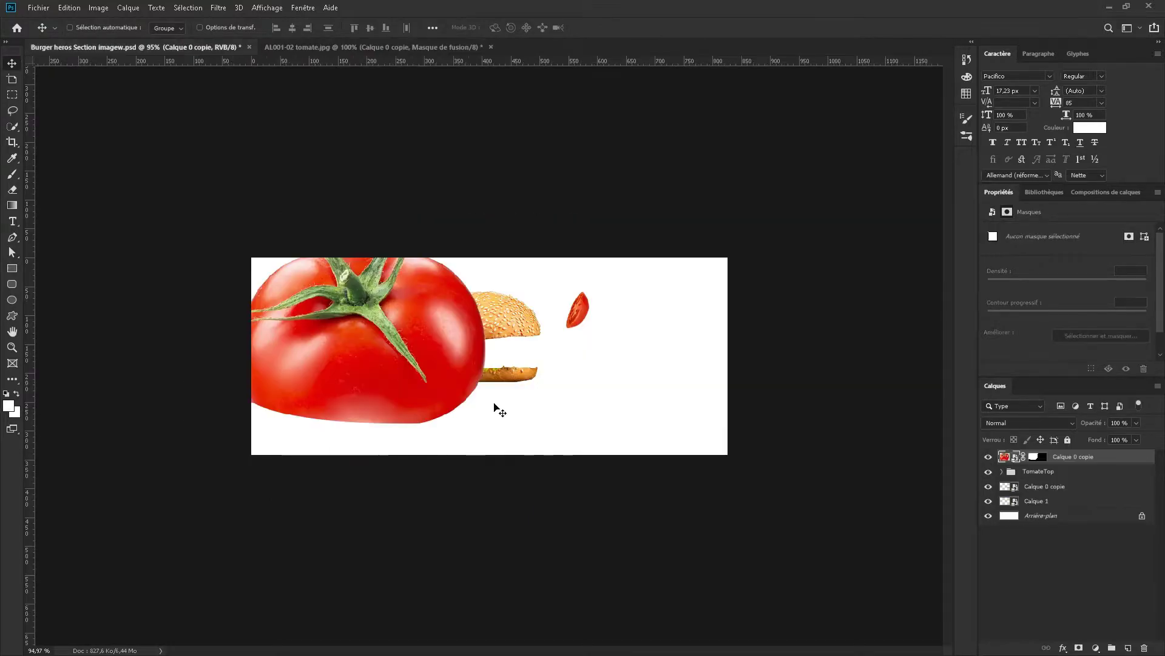
{"action": "key", "text": "Return"}
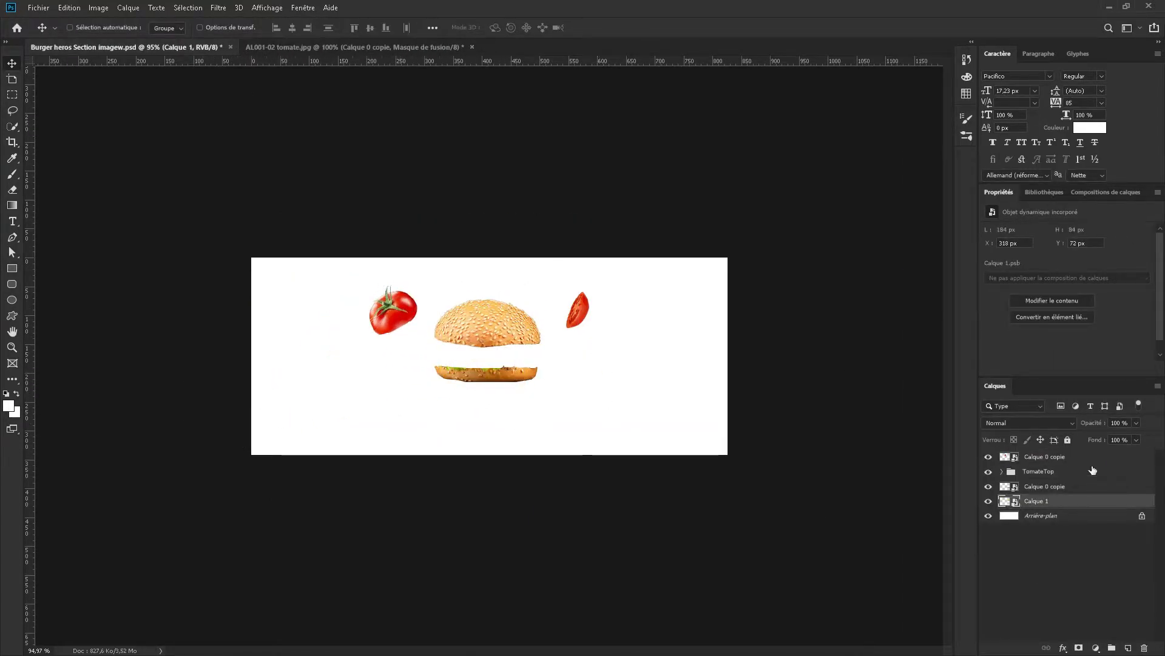
Lower the buns, then duplicate the bottom bun as 'brottreflect' and flip it upside down
{"action": "left_click_drag", "start_coordinate": [516, 337], "coordinate": [516, 361]}
{"action": "double_click", "coordinate": [1037, 501]}
{"action": "type", "text": "Brottop"}
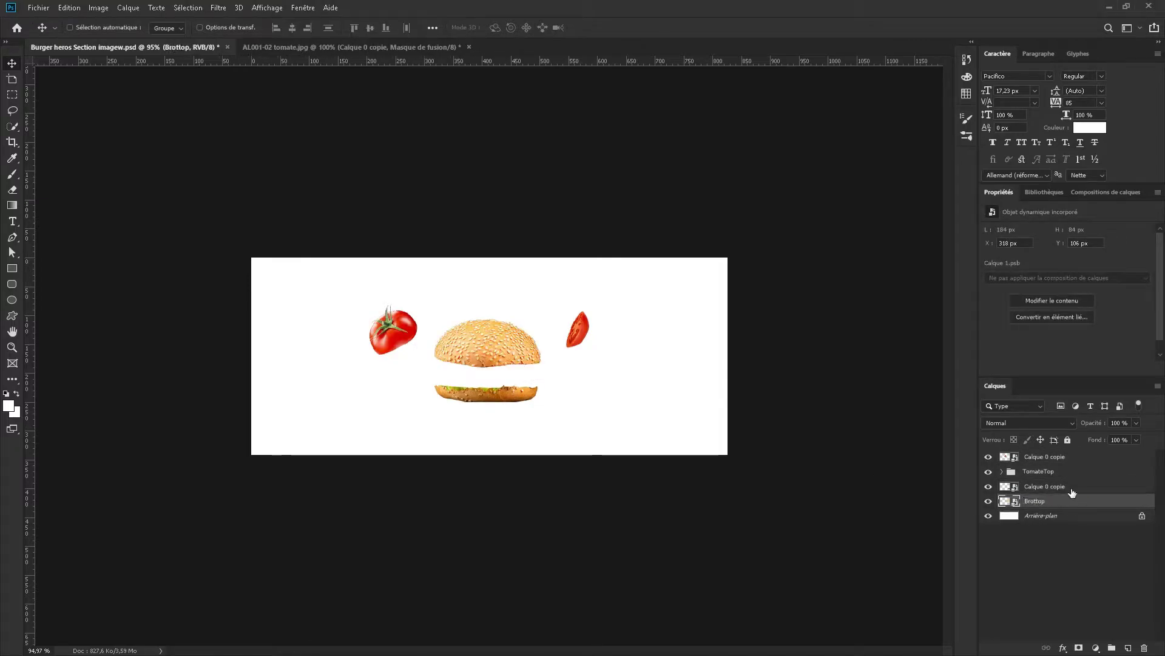
{"action": "key", "text": "Return"}
{"action": "key", "text": "ctrl+j"}
{"action": "type", "text": "brottreflect"}
{"action": "key", "text": "ctrl+t"}
{"action": "right_click", "coordinate": [509, 407]}
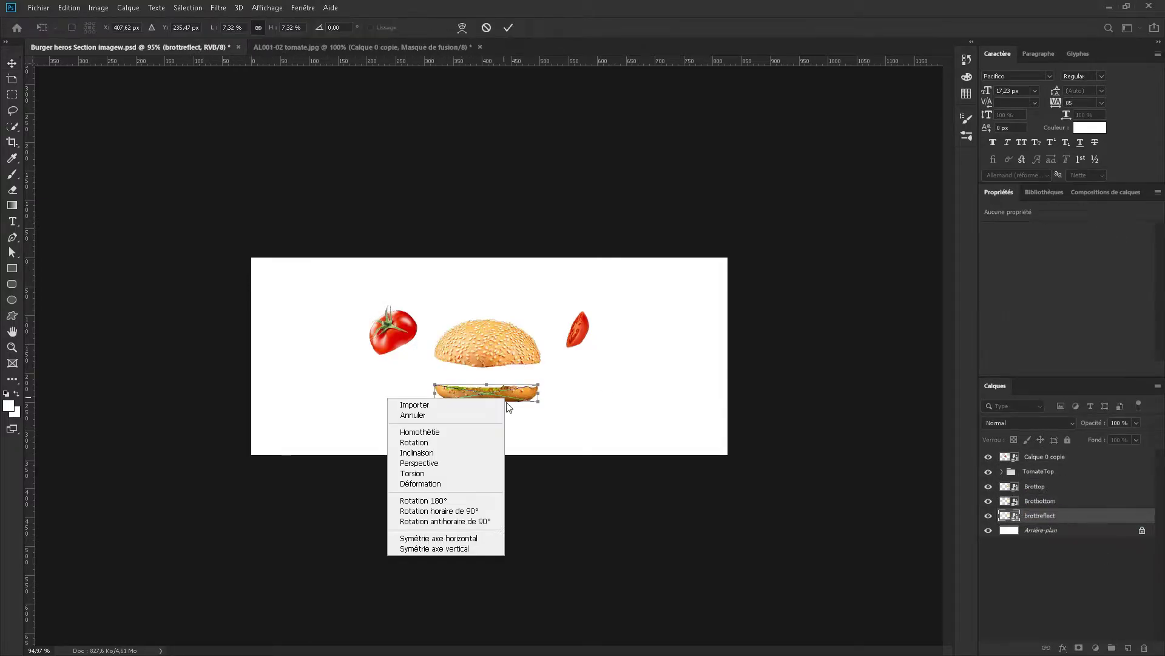
{"action": "left_click", "coordinate": [434, 548]}
{"action": "key", "text": "shift+Down"}
{"action": "key", "text": "shift+Down"}
{"action": "key", "text": "Return"}
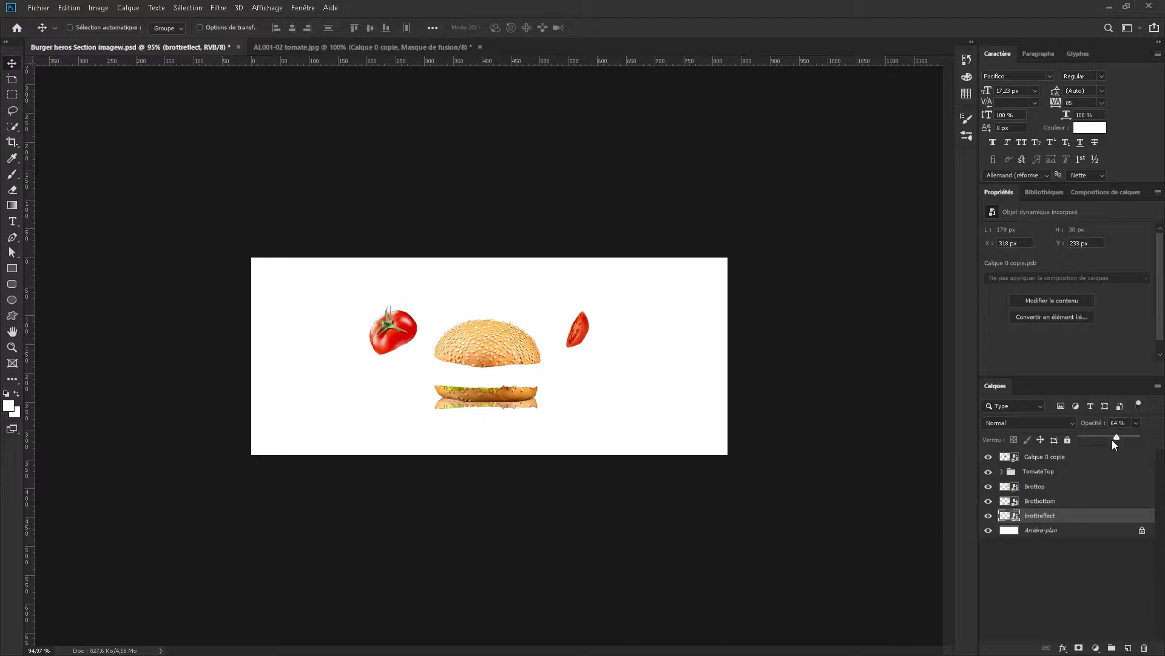
Make the bun reflection more transparent and set up the brush
{"action": "left_click_drag", "start_coordinate": [1112, 439], "coordinate": [1109, 440]}
{"action": "left_click", "coordinate": [1078, 647]}
{"action": "key", "text": "b"}
{"action": "right_click", "coordinate": [425, 293]}
{"action": "key", "text": "Escape"}
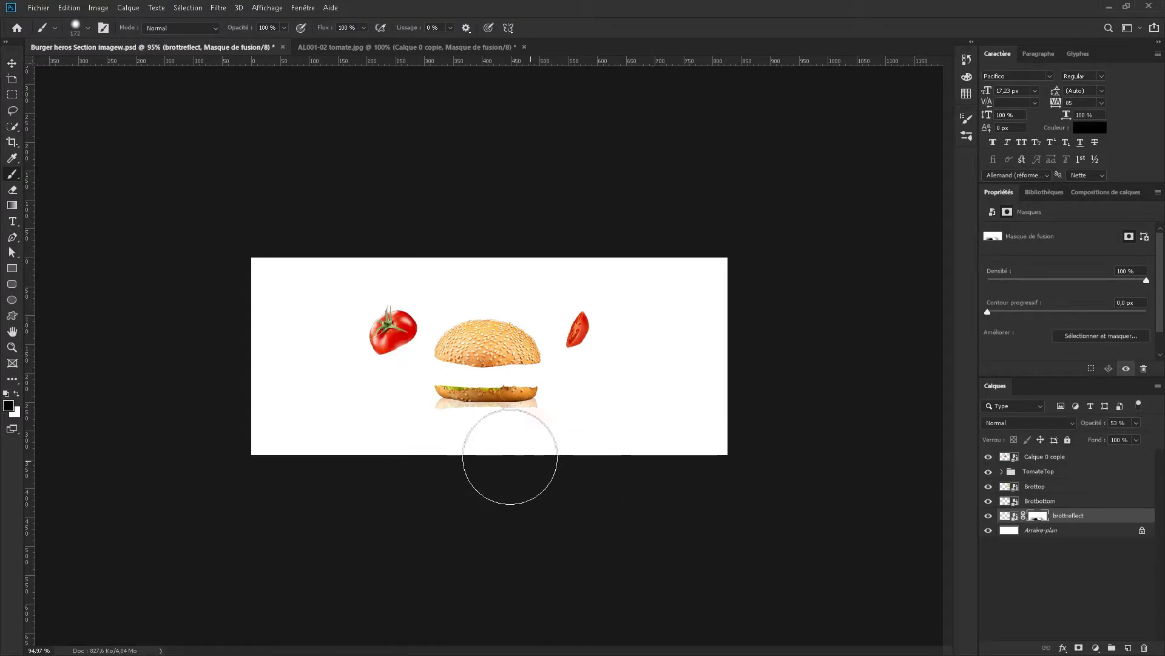
Paint a black dot on a new layer and squash it into a flat shadow under the bun
{"action": "key", "text": "ctrl+shift+alt+n"}
{"action": "key", "text": "x"}
{"action": "left_click", "coordinate": [569, 354]}
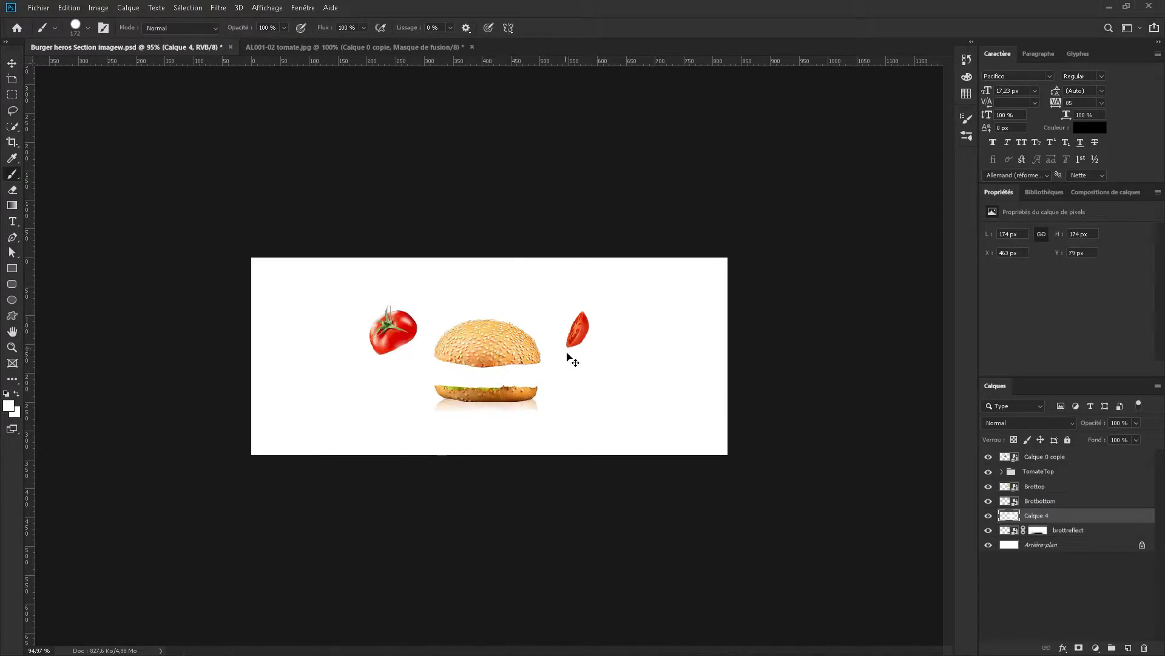
{"action": "key", "text": "x"}
{"action": "key", "text": "shift+alt+BackSpace"}
{"action": "key", "text": "ctrl+t"}
{"action": "mouse_move", "coordinate": [570, 310]}
{"action": "left_mouse_down"}
{"action": "mouse_move", "coordinate": [571, 384]}
{"action": "mouse_move", "coordinate": [485, 401]}
{"action": "left_mouse_up"}
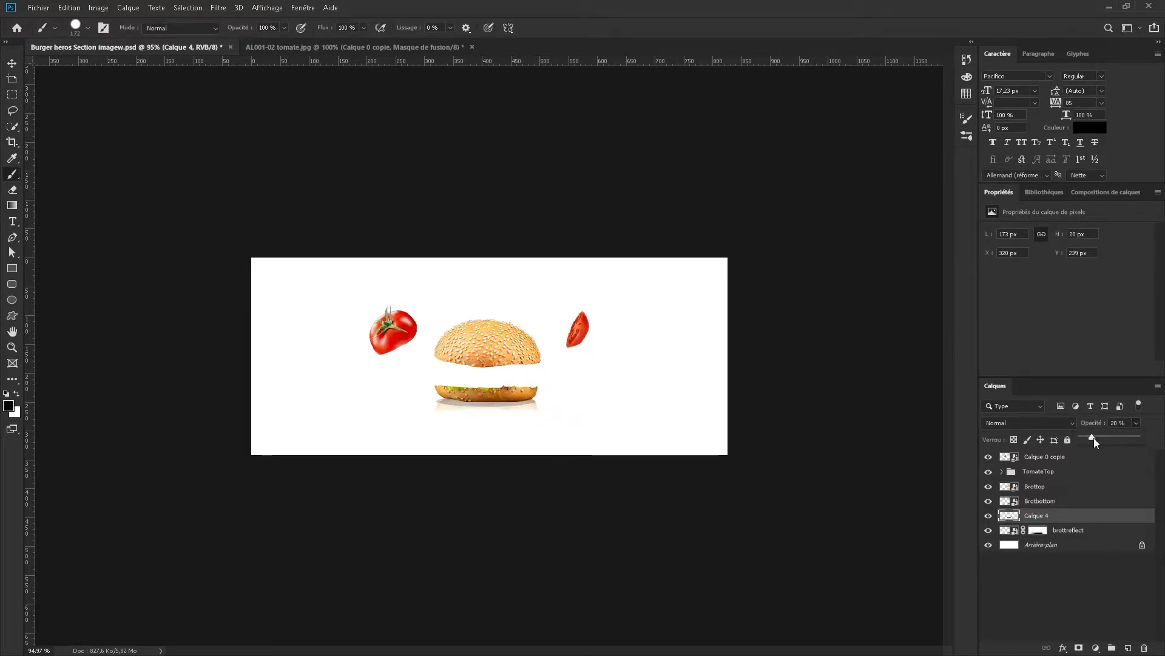
Apply a Gaussian blur to the bun shadow and adjust its size
{"action": "right_click", "coordinate": [1060, 513]}
{"action": "left_click", "coordinate": [218, 7]}
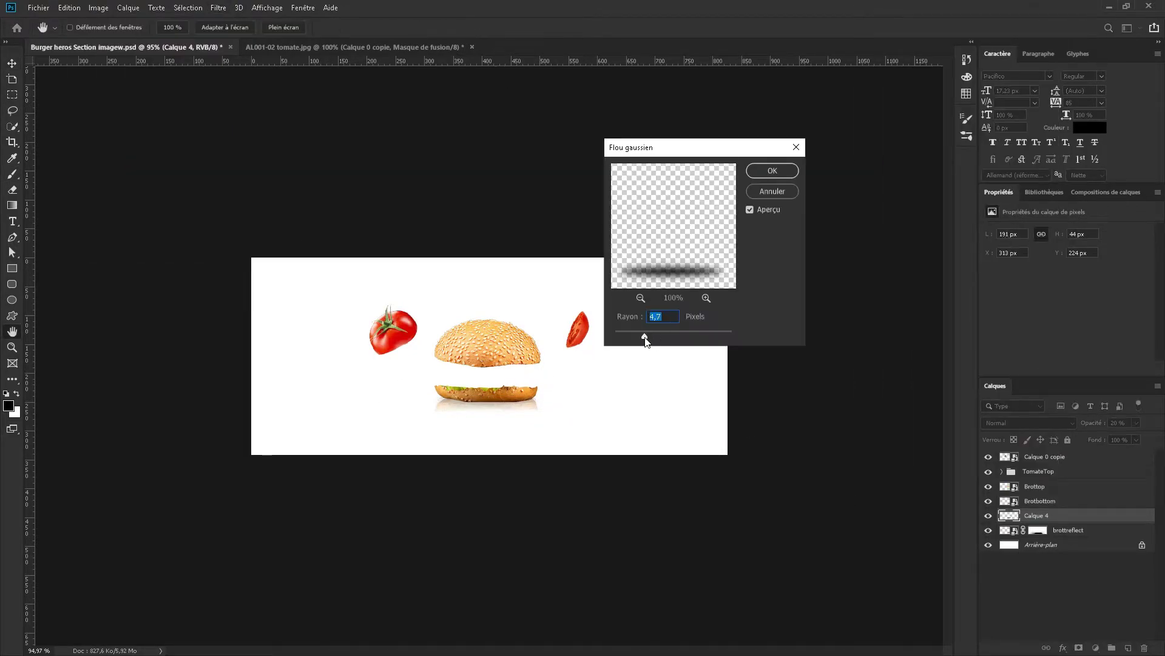
{"action": "key", "text": "Return"}
{"action": "key", "text": "3"}
{"action": "key", "text": "ctrl+t"}
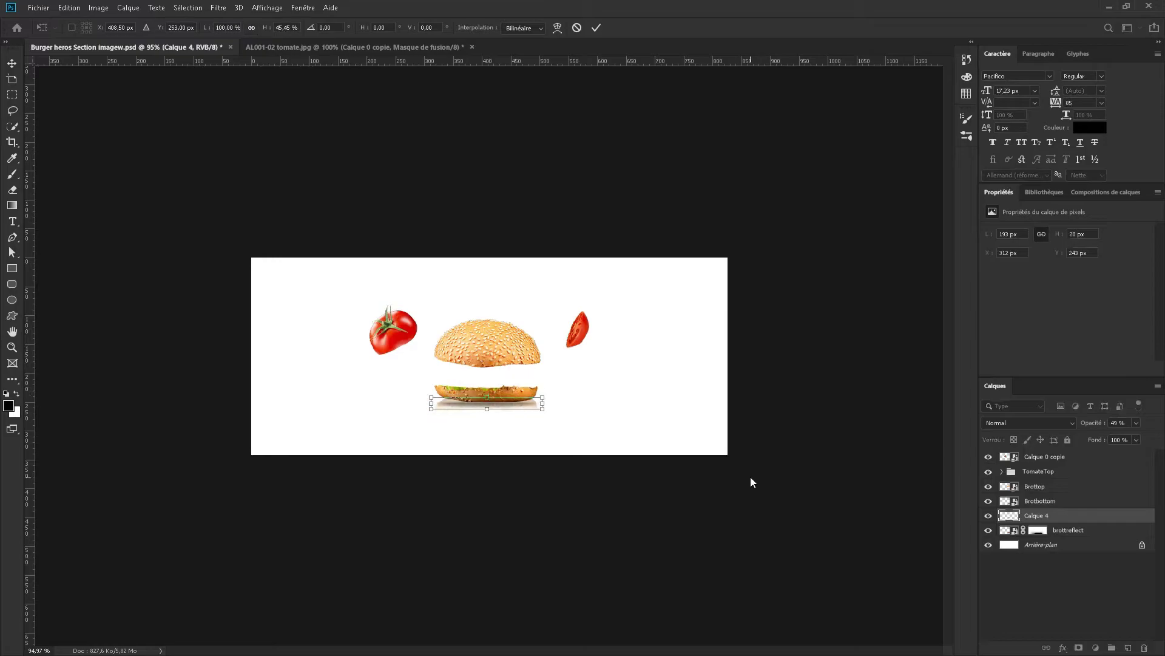
{"action": "key", "text": "Return"}
Tilt the bun reflection by about 1.6°
{"action": "left_click", "coordinate": [1069, 530]}
{"action": "key", "text": "ctrl+t"}
{"action": "left_click_drag", "start_coordinate": [559, 419], "coordinate": [561, 392]}
{"action": "key", "text": "Return"}
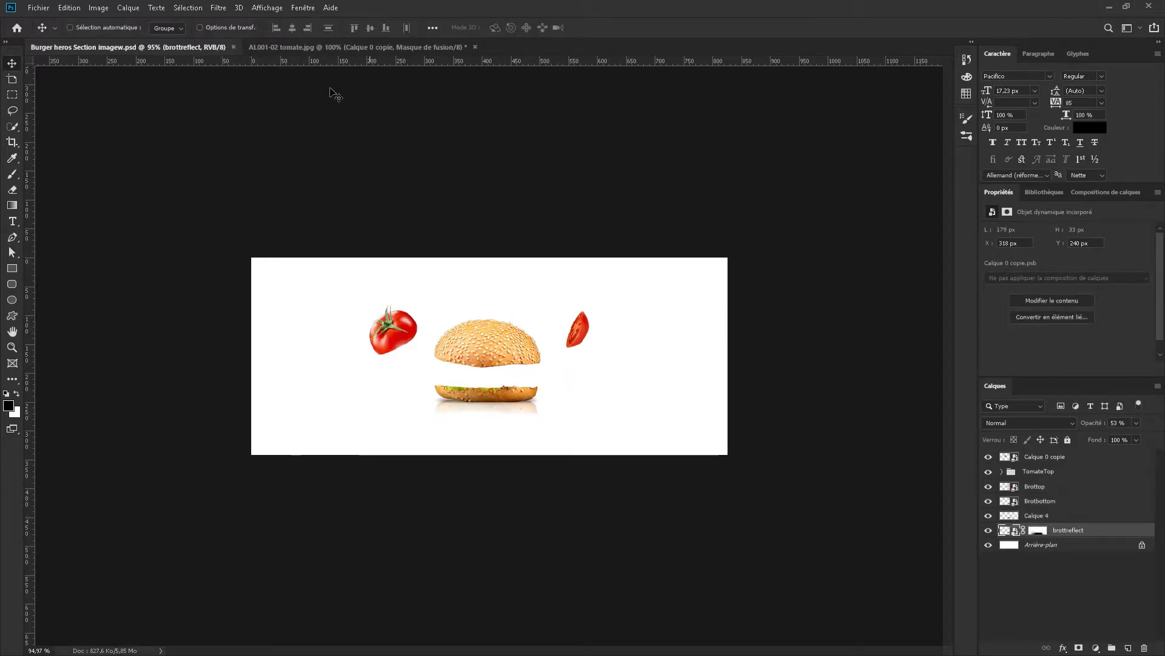
Open grünsalat.jpg through Camera Raw
{"action": "left_click", "coordinate": [39, 8]}
{"action": "left_click", "coordinate": [36, 49]}
{"action": "left_click", "coordinate": [463, 296]}
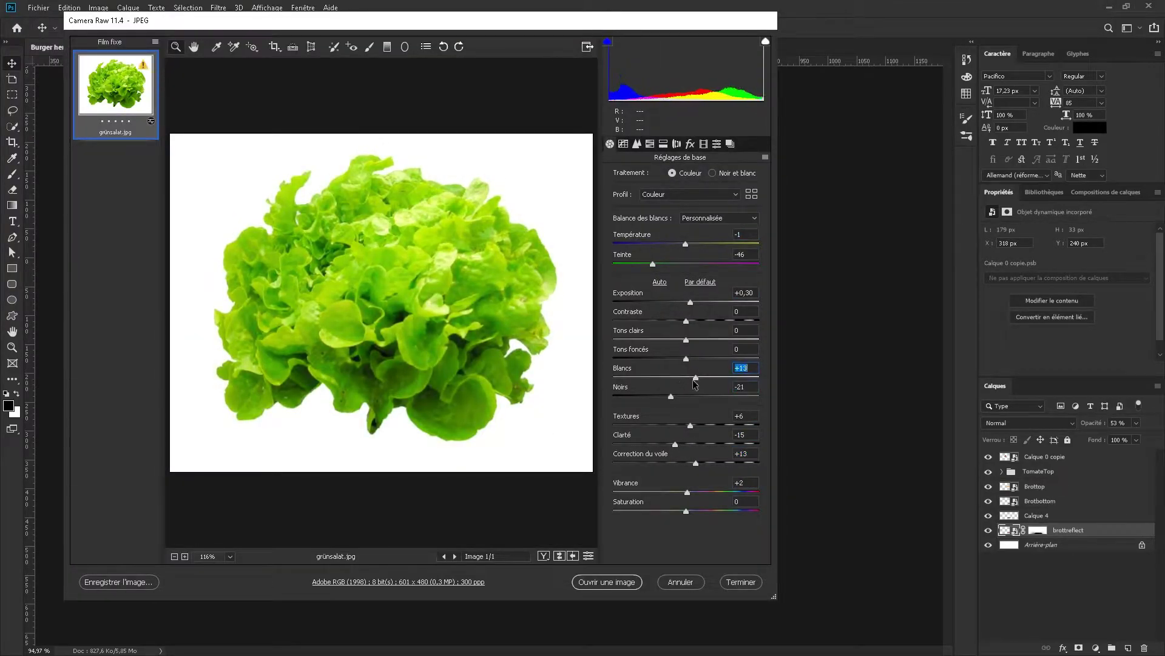
{"action": "left_click", "coordinate": [606, 581]}
Trace the lettuce with the Pen tool and place it in the banner
{"action": "left_click", "coordinate": [598, 273]}
{"action": "left_click", "coordinate": [560, 269]}
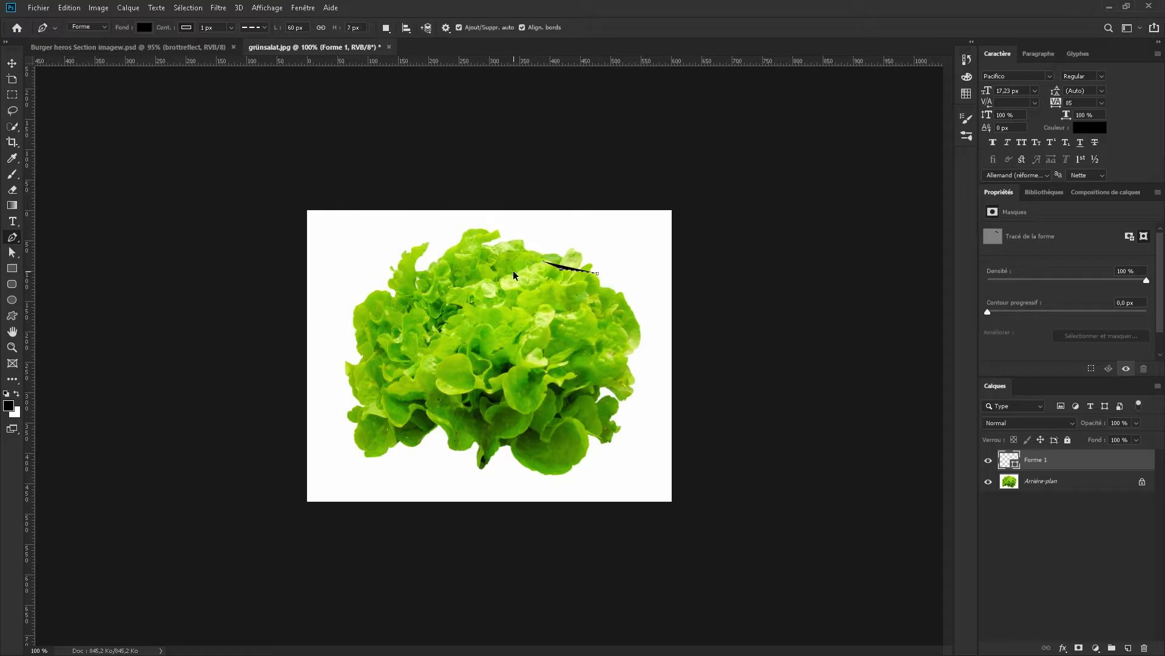
{"action": "key", "text": "ctrl+plus"}
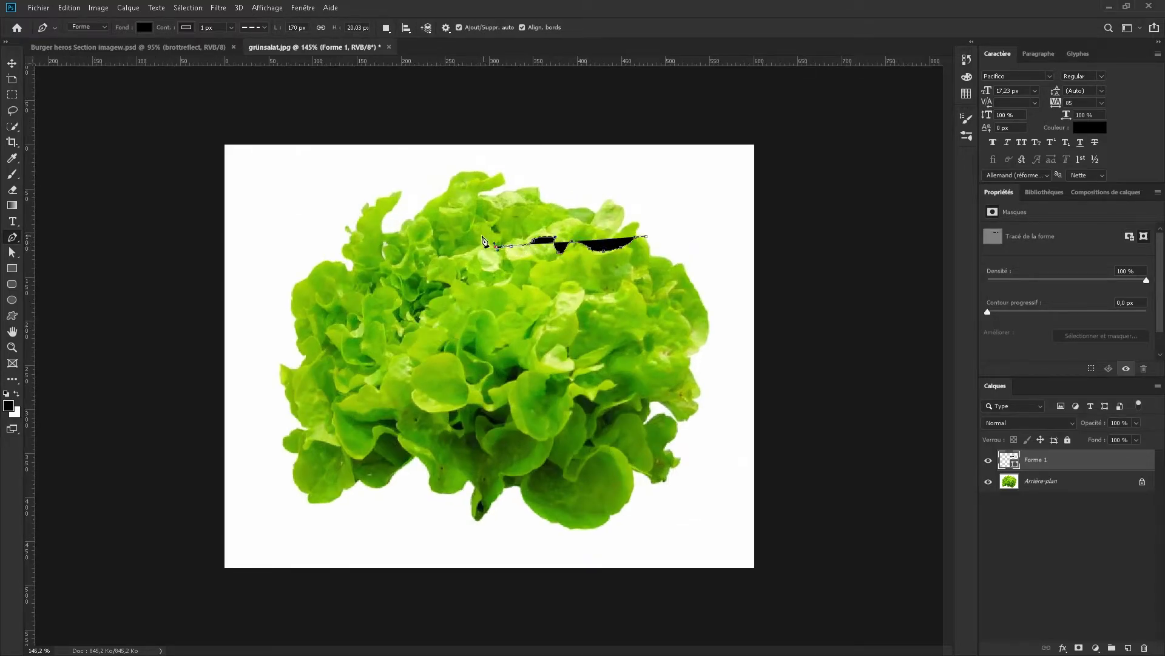
{"action": "left_click_drag", "start_coordinate": [384, 249], "coordinate": [458, 197]}
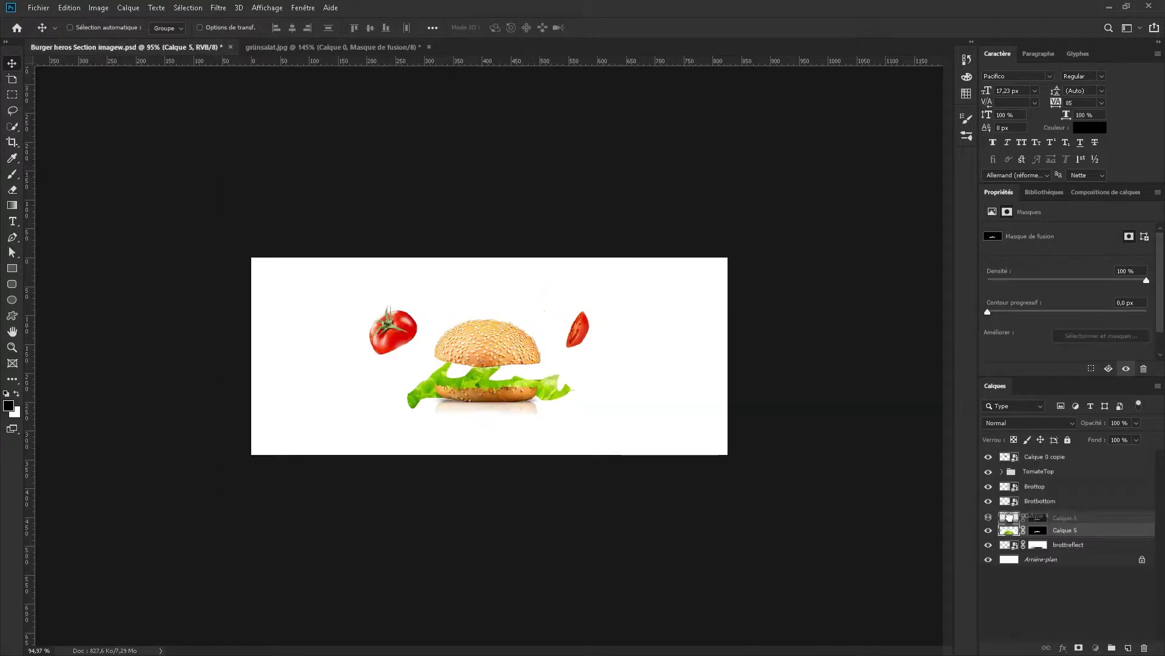
{"action": "key", "text": "Return"}
Convert the lettuce into a smart object and move it onto the bottom bun
{"action": "right_click", "coordinate": [1068, 501]}
{"action": "left_click", "coordinate": [911, 190]}
{"action": "scroll", "coordinate": [486, 400], "scroll_direction": "up", "scroll_amount": 5}
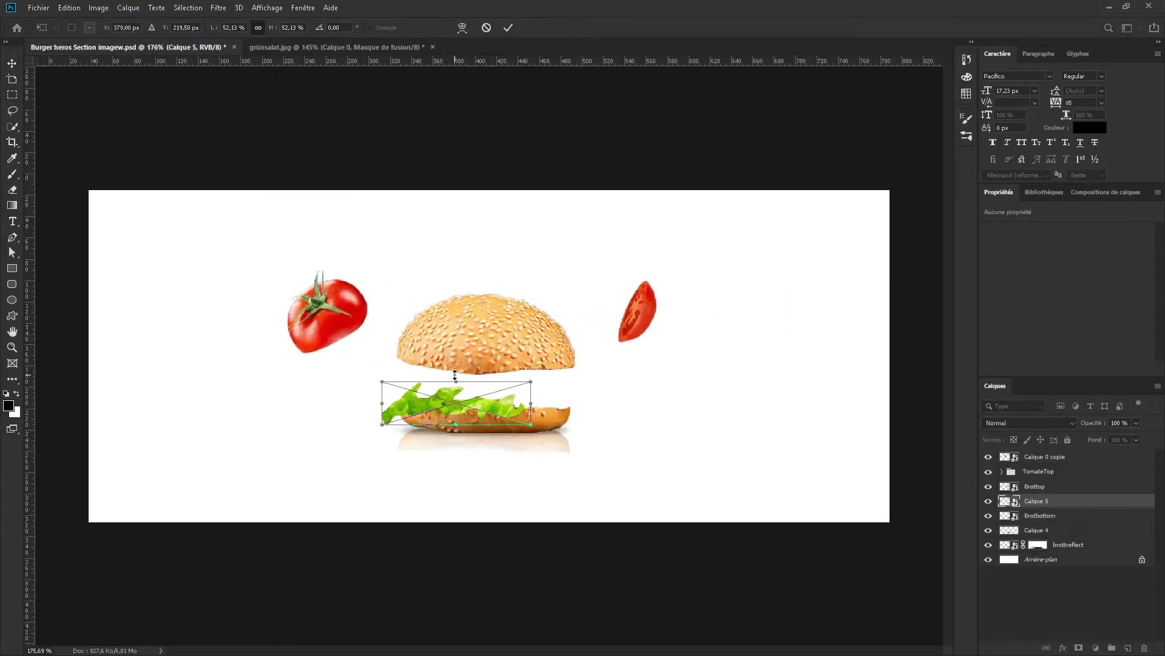
{"action": "mouse_move", "coordinate": [485, 401]}
{"action": "left_mouse_down"}
{"action": "mouse_move", "coordinate": [460, 418]}
{"action": "mouse_move", "coordinate": [598, 400]}
{"action": "left_mouse_up"}
Duplicate the lettuce and mirror the copy horizontally
{"action": "key", "text": "ctrl+j"}
{"action": "key", "text": "ctrl+t"}
{"action": "key", "text": "Return"}
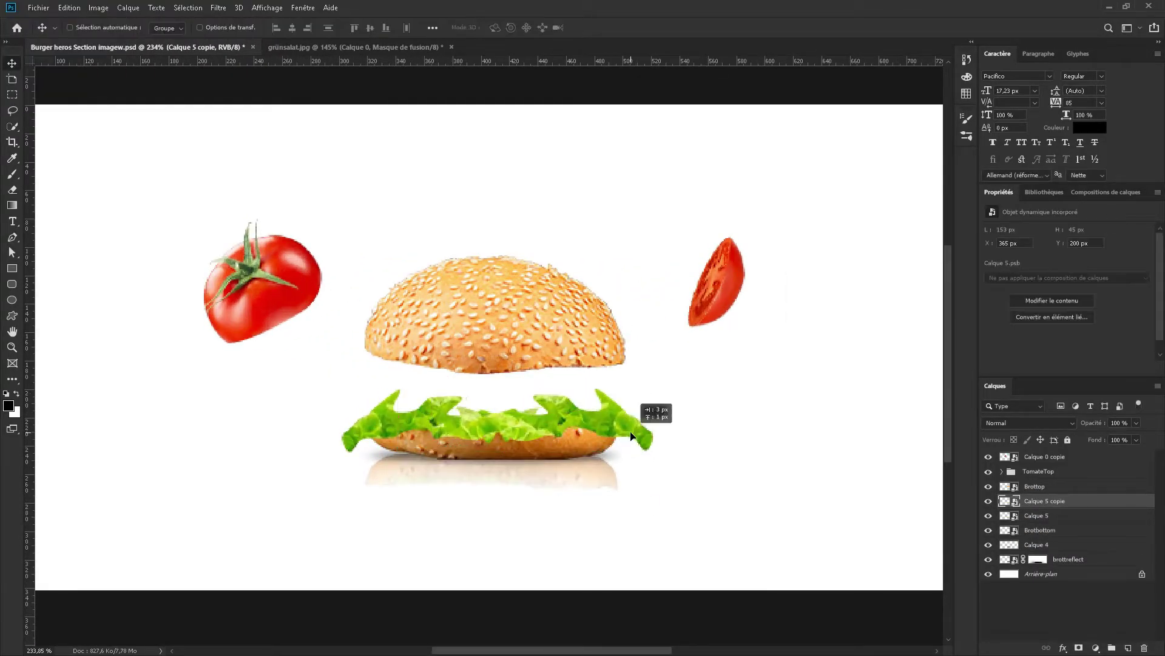
{"action": "key", "text": "ctrl+0"}
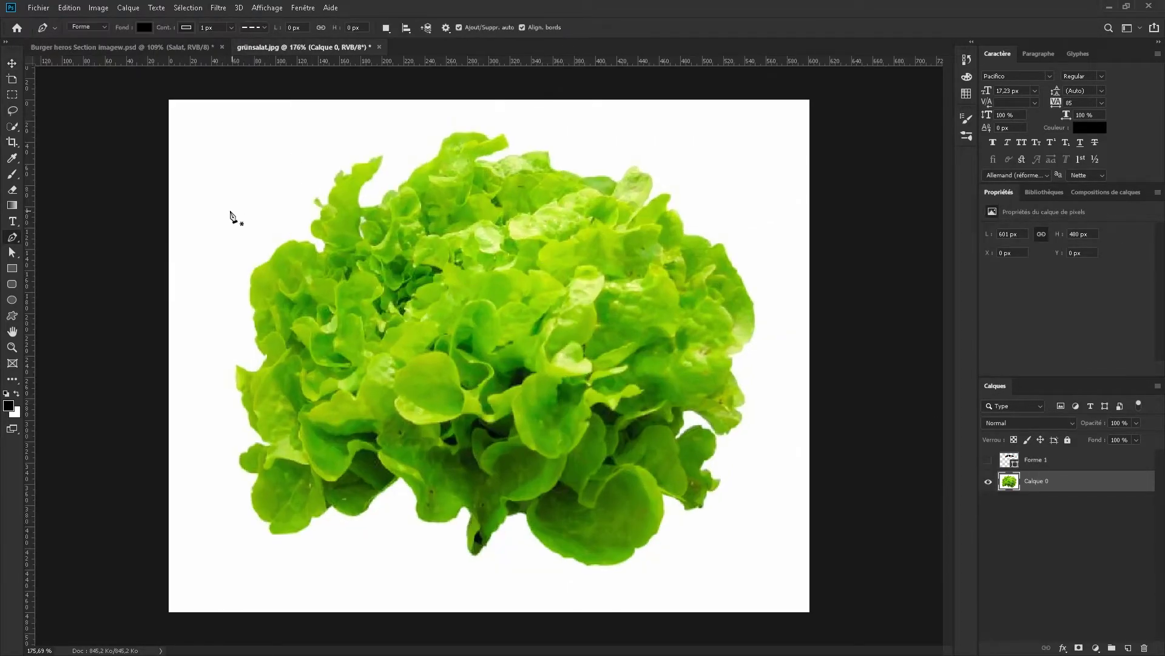
Select the lettuce by Plage de couleurs and place it as a floating piece
{"action": "left_click", "coordinate": [187, 7]}
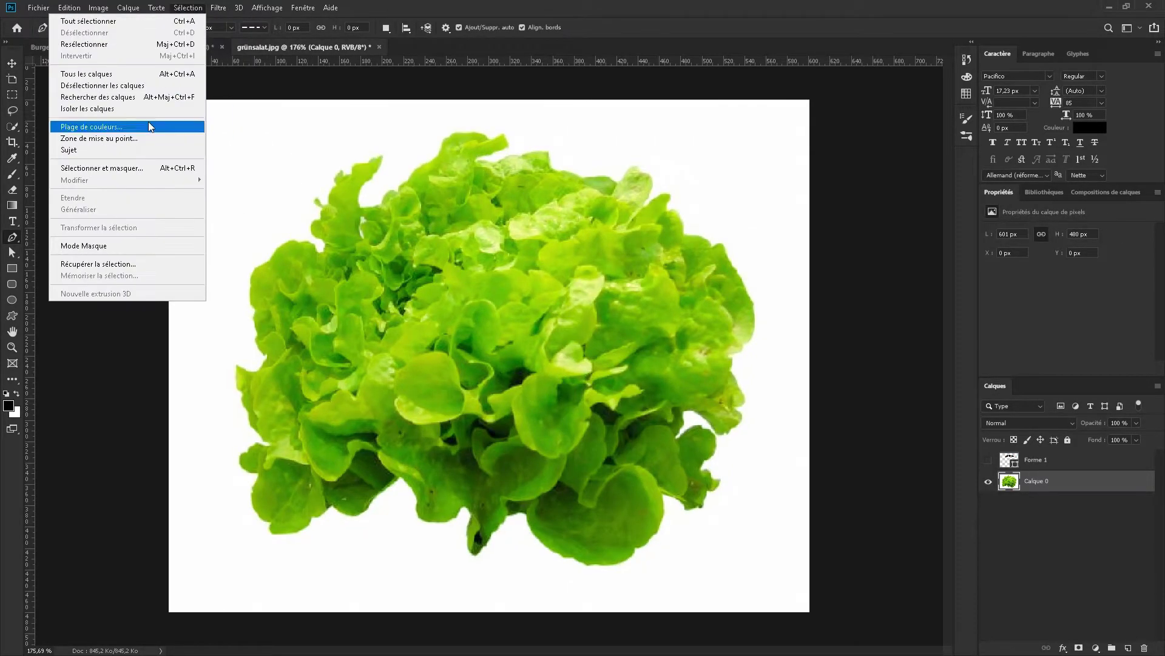
{"action": "left_click", "coordinate": [148, 127]}
{"action": "left_click", "coordinate": [970, 229]}
{"action": "left_click", "coordinate": [188, 7]}
{"action": "key", "text": "Escape"}
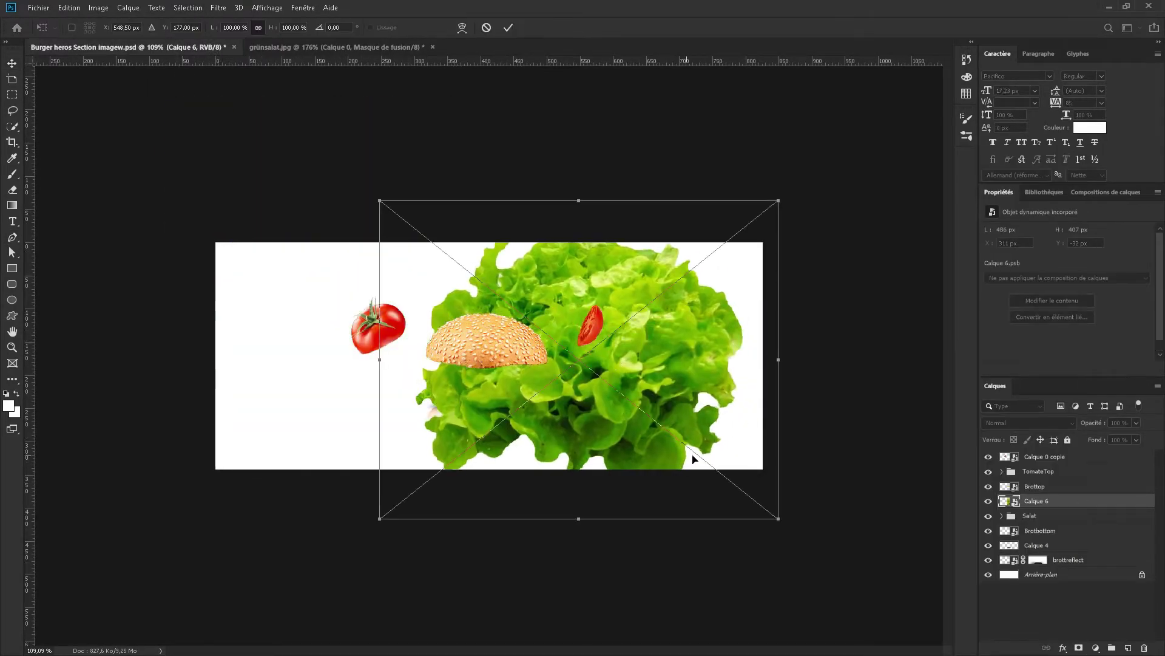
{"action": "key", "text": "Return"}
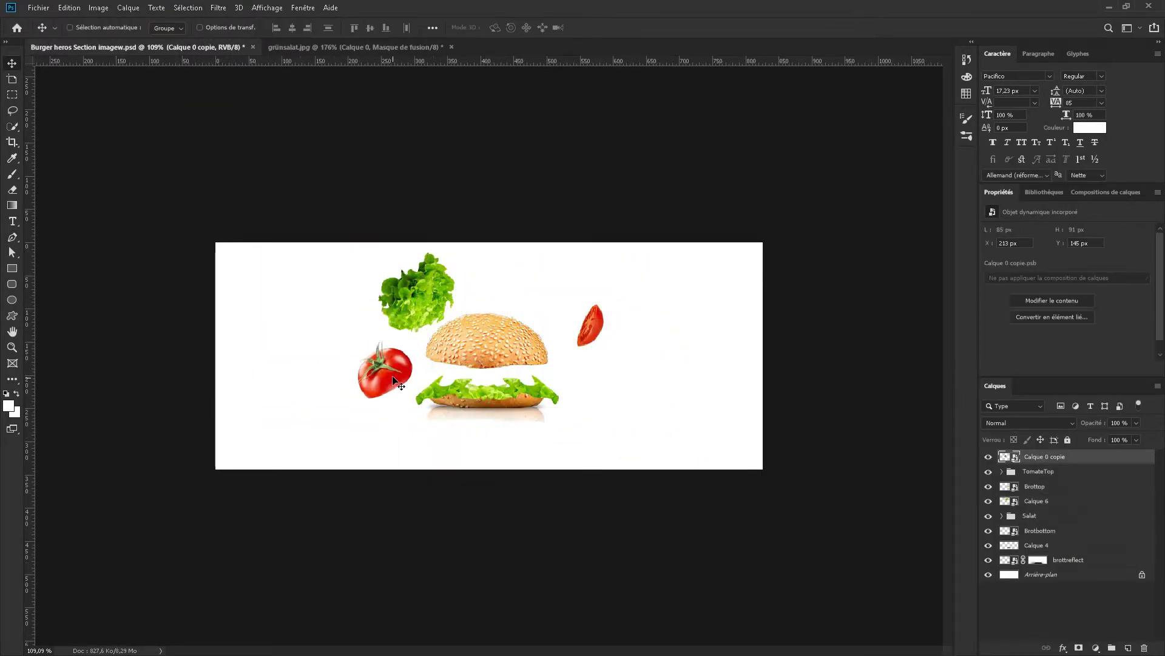
Duplicate the lettuce and rotate copies along the bun's lettuce edge
{"action": "key", "text": "ctrl+j"}
{"action": "key", "text": "ctrl+t"}
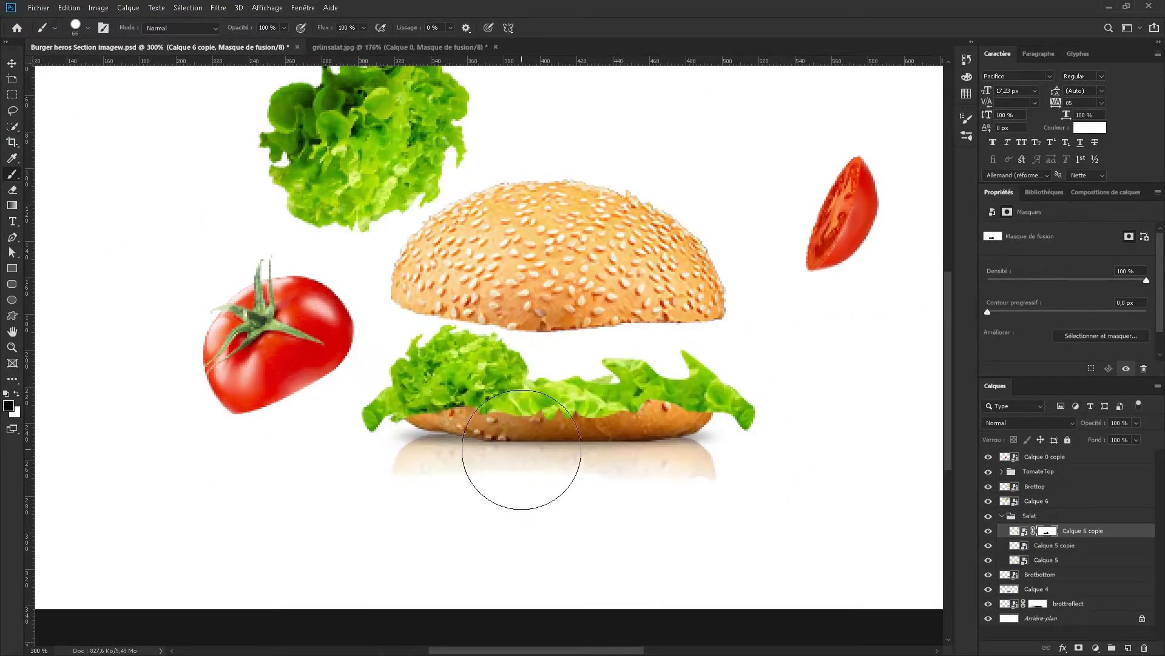
{"action": "mouse_move", "coordinate": [1026, 531]}
{"action": "left_mouse_down"}
{"action": "mouse_move", "coordinate": [1016, 560]}
{"action": "mouse_move", "coordinate": [1016, 528]}
{"action": "left_mouse_up"}
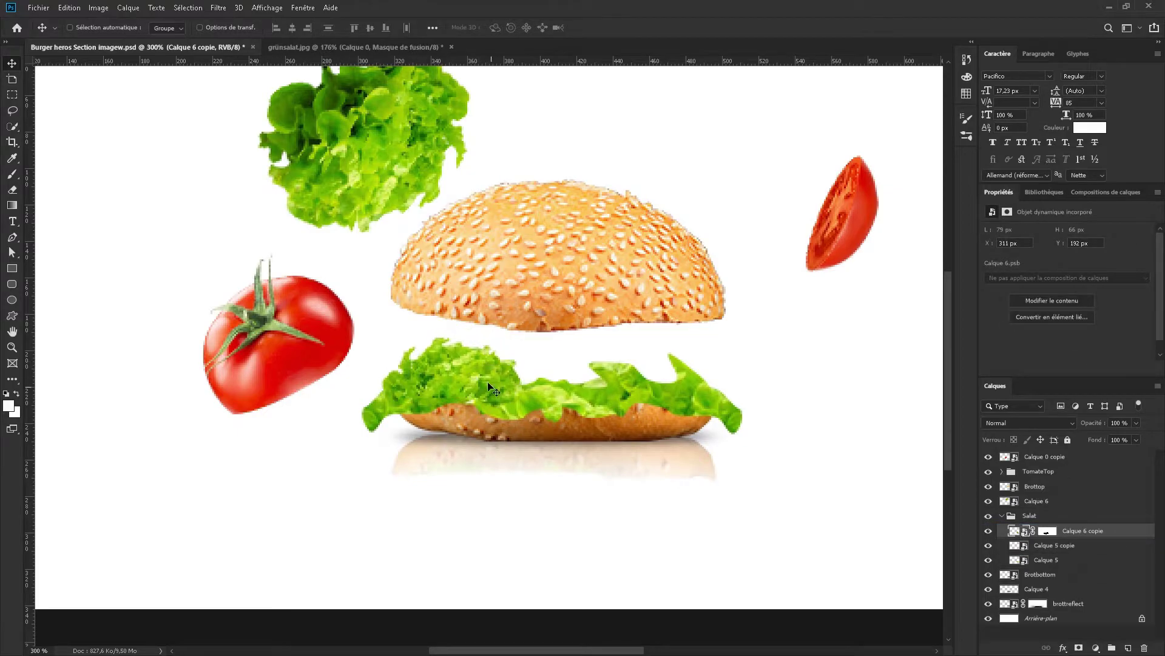
{"action": "key", "text": "ctrl+j"}
{"action": "key", "text": "ctrl+t"}
{"action": "left_click_drag", "start_coordinate": [607, 376], "coordinate": [716, 377]}
{"action": "left_click_drag", "start_coordinate": [776, 324], "coordinate": [658, 471]}
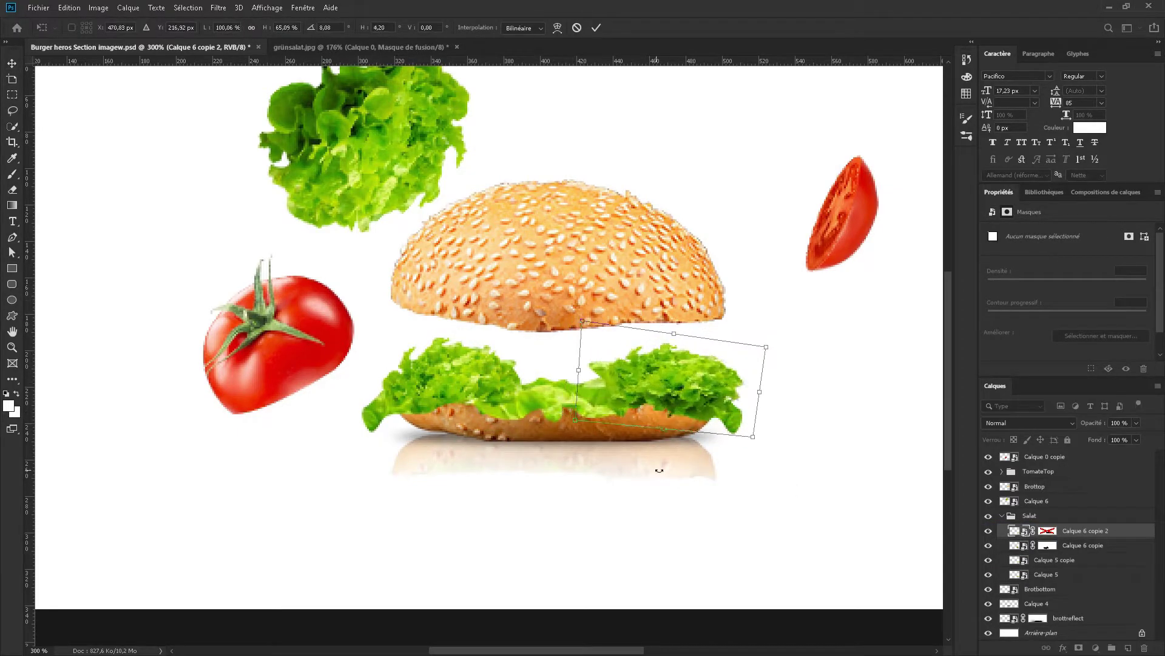
{"action": "key", "text": "Return"}
Add one more lettuce copy positioned on the bun's right side
{"action": "key", "text": "ctrl+j"}
{"action": "key", "text": "ctrl+t"}
{"action": "left_click_drag", "start_coordinate": [668, 376], "coordinate": [559, 376]}
{"action": "key", "text": "Return"}
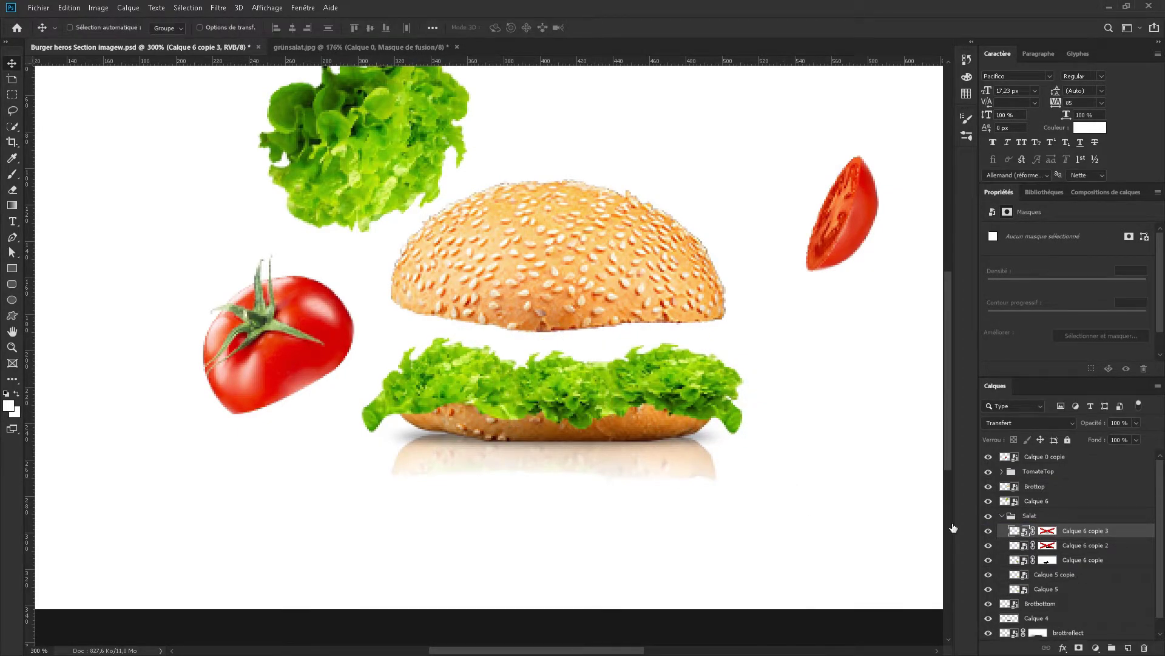
Convert the Salat lettuce group into a smart object
{"action": "left_click", "coordinate": [1002, 515]}
{"action": "key", "text": "ctrl+1"}
{"action": "right_click", "coordinate": [1038, 517]}
{"action": "left_click", "coordinate": [947, 200]}
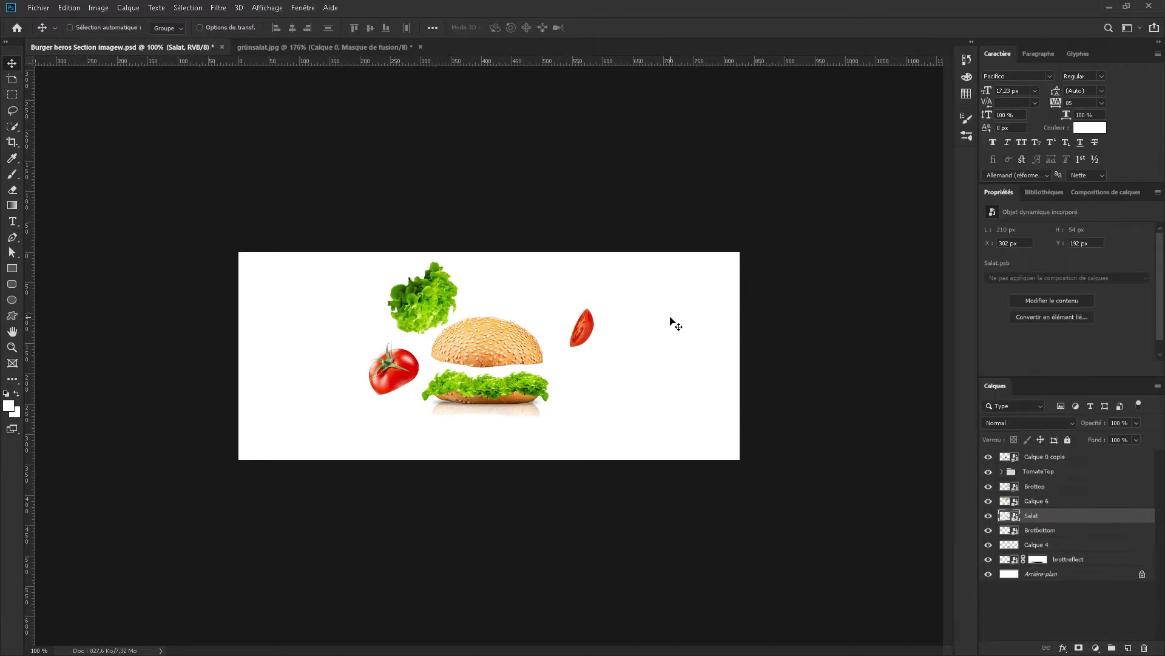
{"action": "left_click", "coordinate": [1095, 648]}
{"action": "key", "text": "Escape"}
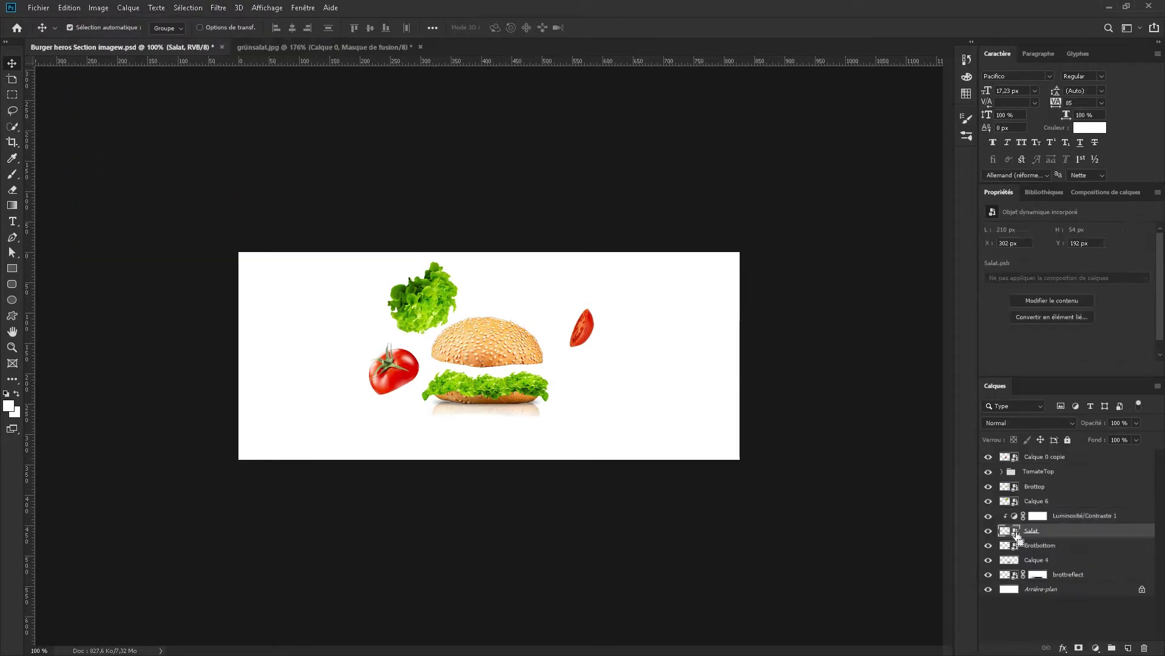
Add a Brightness/Contrast adjustment that darkens the lettuce, masking part of it off in black
{"action": "left_click", "coordinate": [1096, 648]}
{"action": "left_click", "coordinate": [997, 479]}
{"action": "left_click_drag", "start_coordinate": [1065, 265], "coordinate": [1073, 265]}
{"action": "key", "text": "b"}
{"action": "key", "text": "x"}
{"action": "left_click_drag", "start_coordinate": [425, 385], "coordinate": [547, 388]}
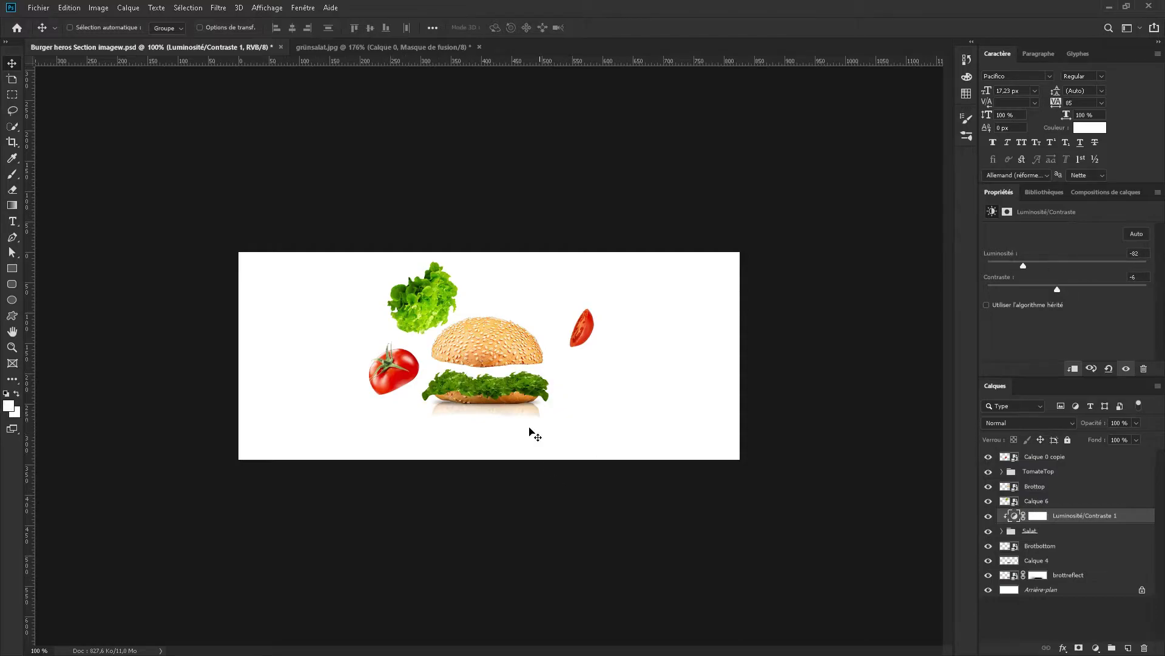
{"action": "scroll", "coordinate": [481, 360], "scroll_direction": "up", "scroll_amount": 3}
Lower the lettuce brightness further and return to the adjustment mask with black paint
{"action": "right_click", "coordinate": [461, 364]}
{"action": "key", "text": "Escape"}
{"action": "left_click", "coordinate": [1013, 517]}
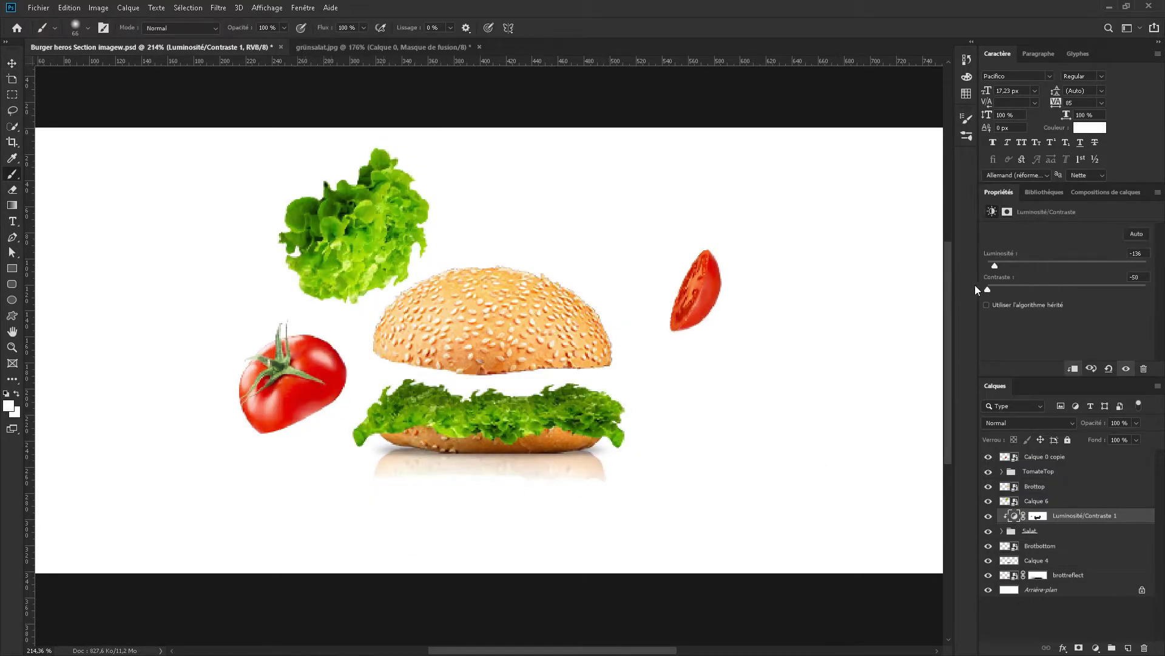
{"action": "left_click_drag", "start_coordinate": [1073, 265], "coordinate": [999, 264]}
{"action": "left_click", "coordinate": [1037, 519]}
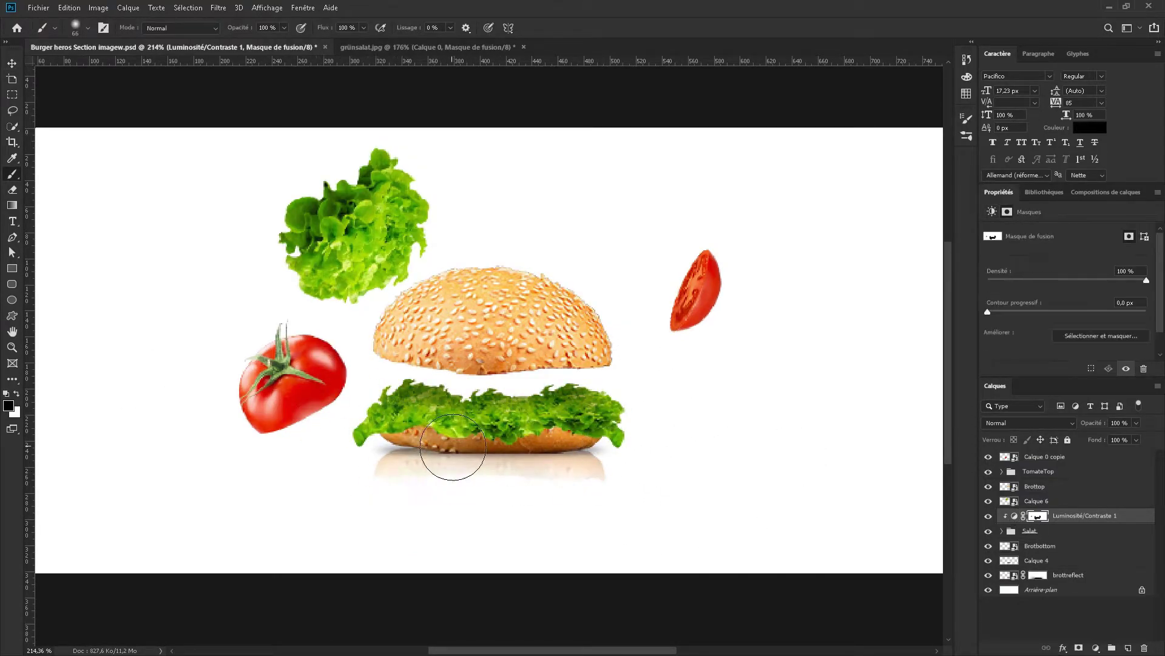
{"action": "key", "text": "x"}
Paint a yellow-green highlight on a new clipped layer blended as Eclaircir
{"action": "key", "text": "ctrl+shift+alt+n"}
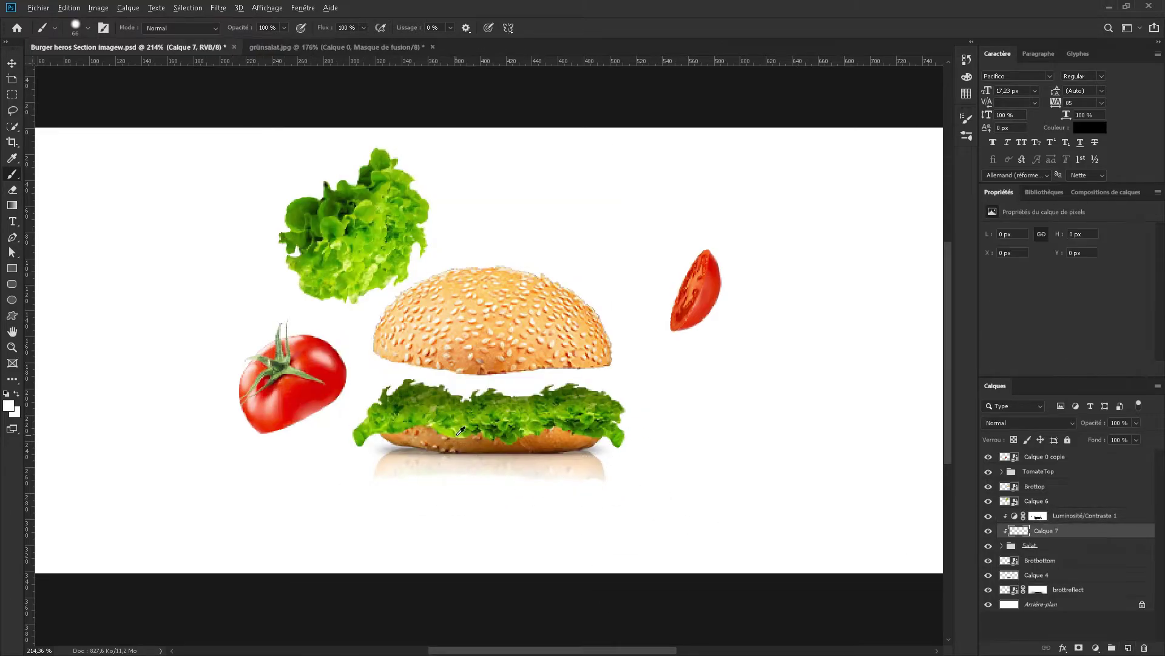
{"action": "right_click", "coordinate": [637, 455], "text": "alt+shift"}
{"action": "left_click_drag", "start_coordinate": [607, 461], "coordinate": [619, 434]}
{"action": "left_click", "coordinate": [1028, 423]}
{"action": "left_click", "coordinate": [996, 445]}
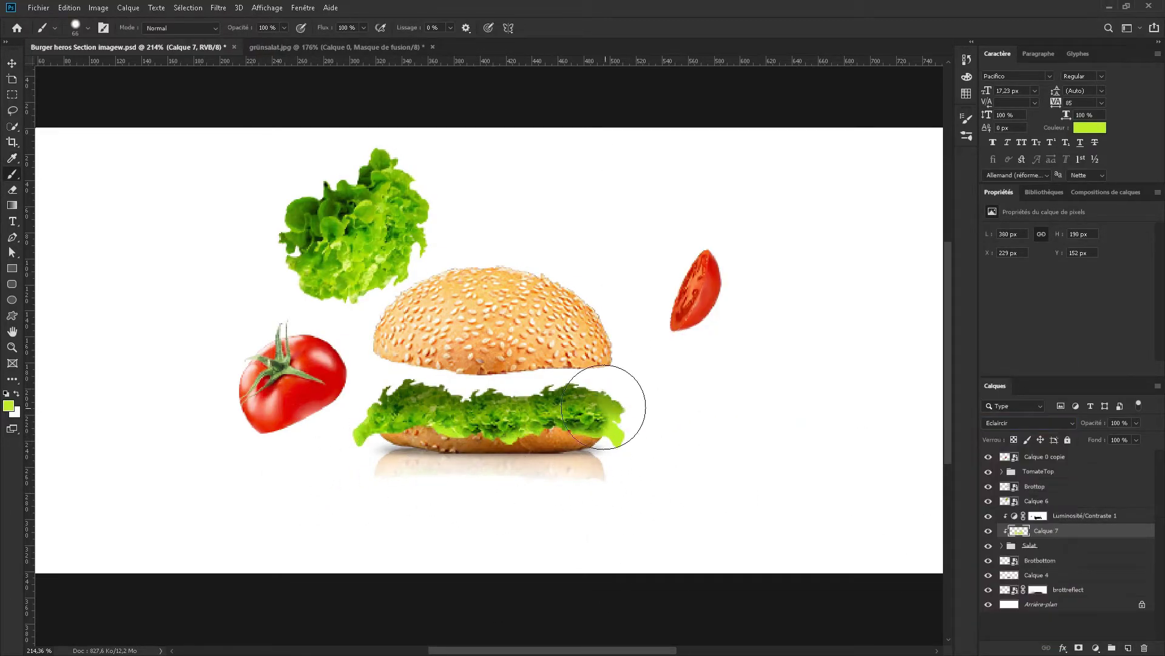
{"action": "key", "text": "e"}
{"action": "key", "text": "i"}
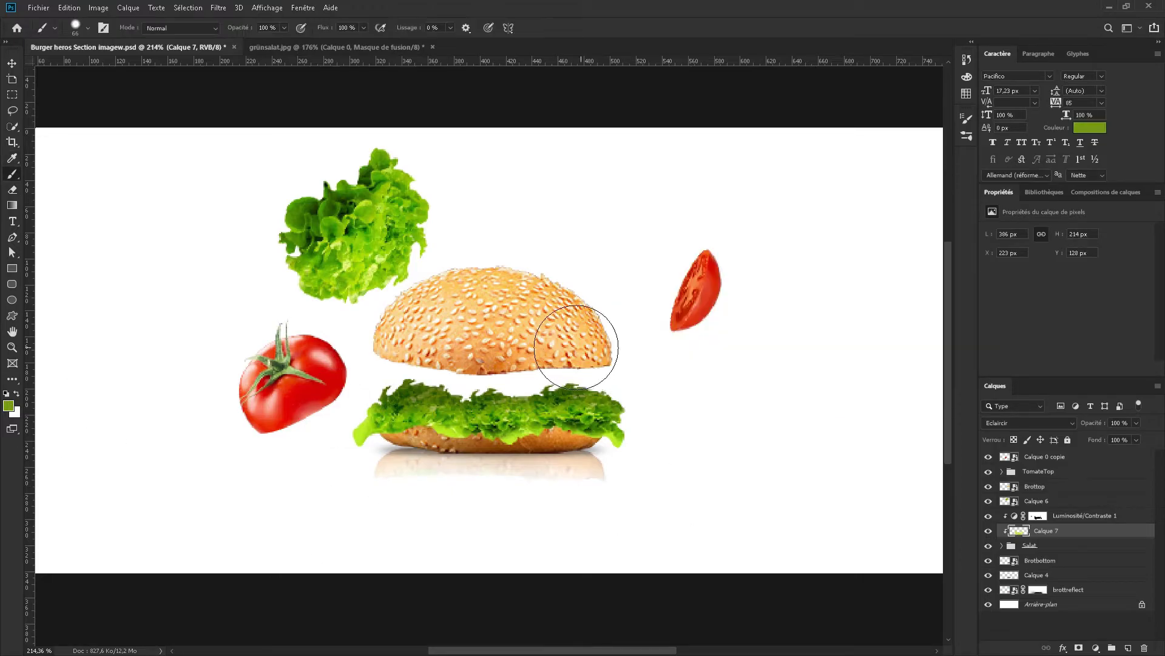
Paint a dark shade over the lettuce on another new clipped layer with a darkening blend mode
{"action": "key", "text": "ctrl+shift+alt+n"}
{"action": "key", "text": "Return"}
{"action": "key", "text": "b"}
{"action": "left_click_drag", "start_coordinate": [377, 404], "coordinate": [619, 407]}
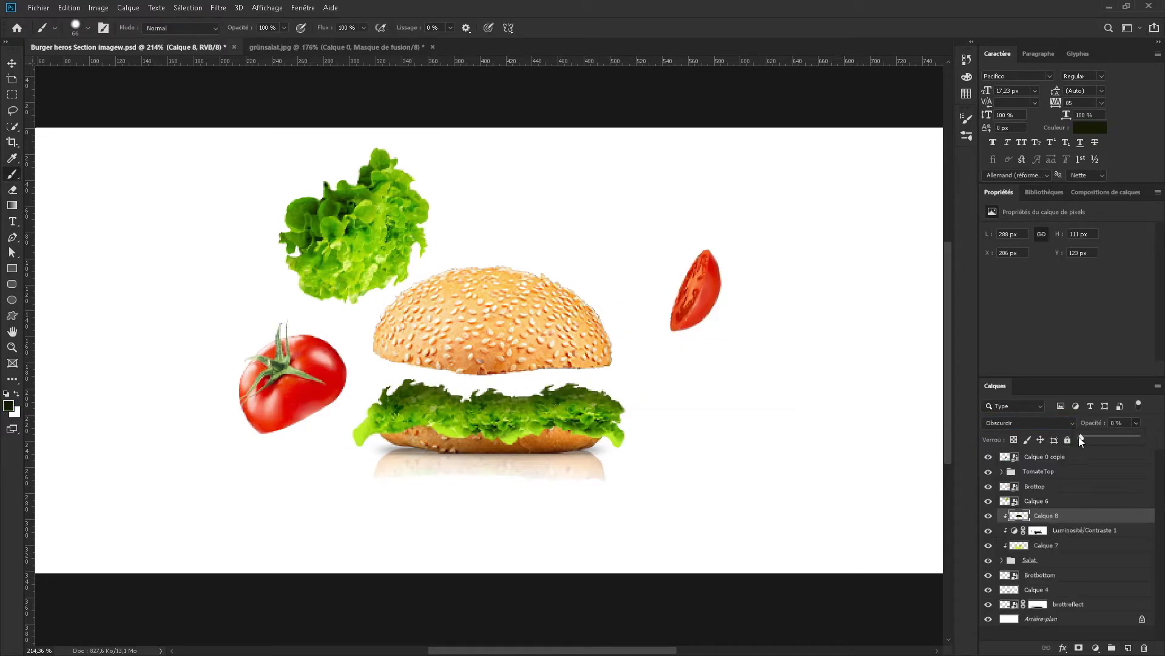
{"action": "left_click", "coordinate": [1029, 422]}
{"action": "key", "text": "v"}
{"action": "key", "text": "ctrl+1"}
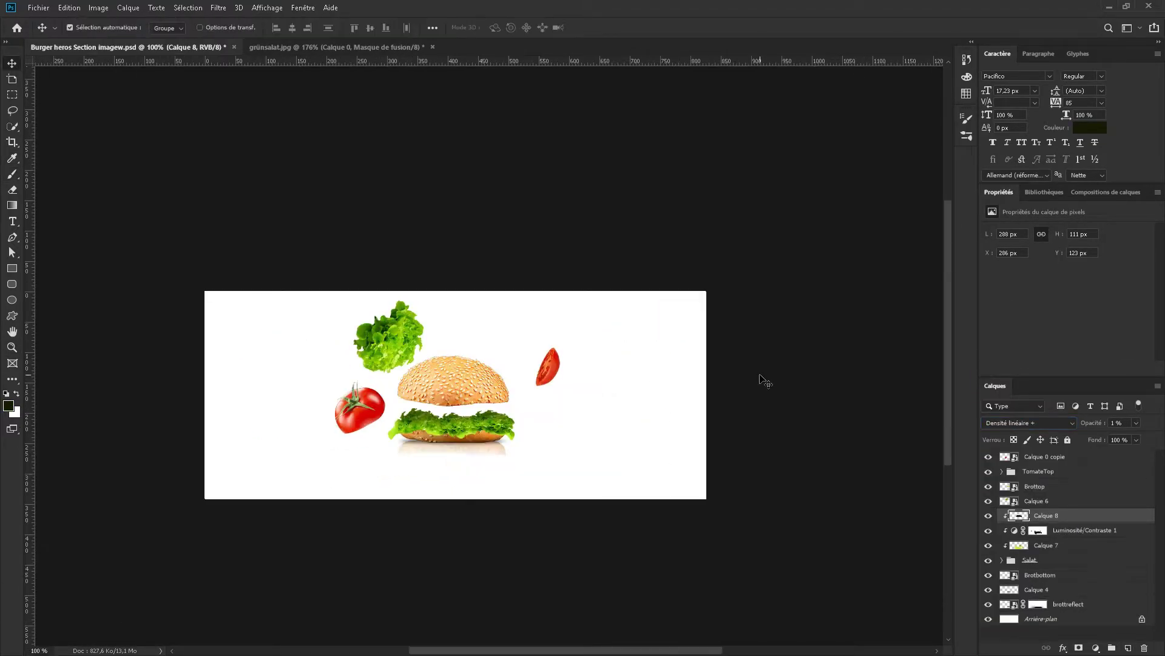
Rename layers to shadow, Darklight and Light, and group the shadow layer
{"action": "left_click", "coordinate": [991, 592]}
{"action": "double_click", "coordinate": [1037, 589]}
{"action": "type", "text": "shadow"}
{"action": "double_click", "coordinate": [1046, 514]}
{"action": "key", "text": "Tab"}
{"action": "type", "text": "Darklight"}
{"action": "key", "text": "Tab"}
{"action": "type", "text": "Light"}
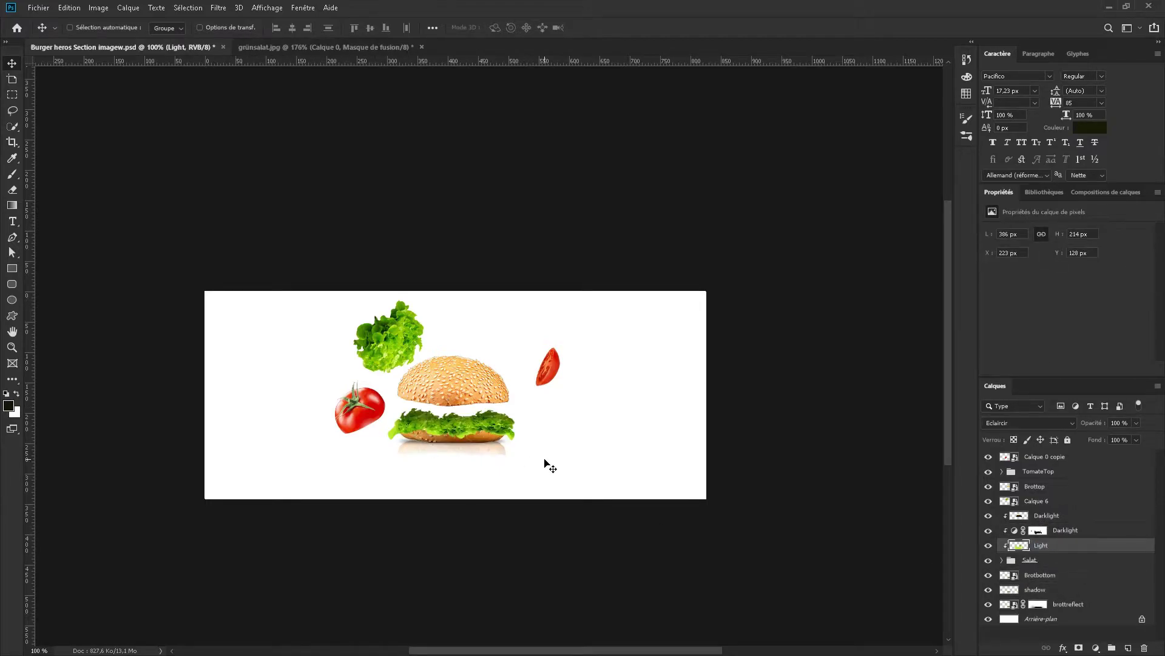
{"action": "left_click", "coordinate": [1036, 587]}
{"action": "key", "text": "ctrl+g"}
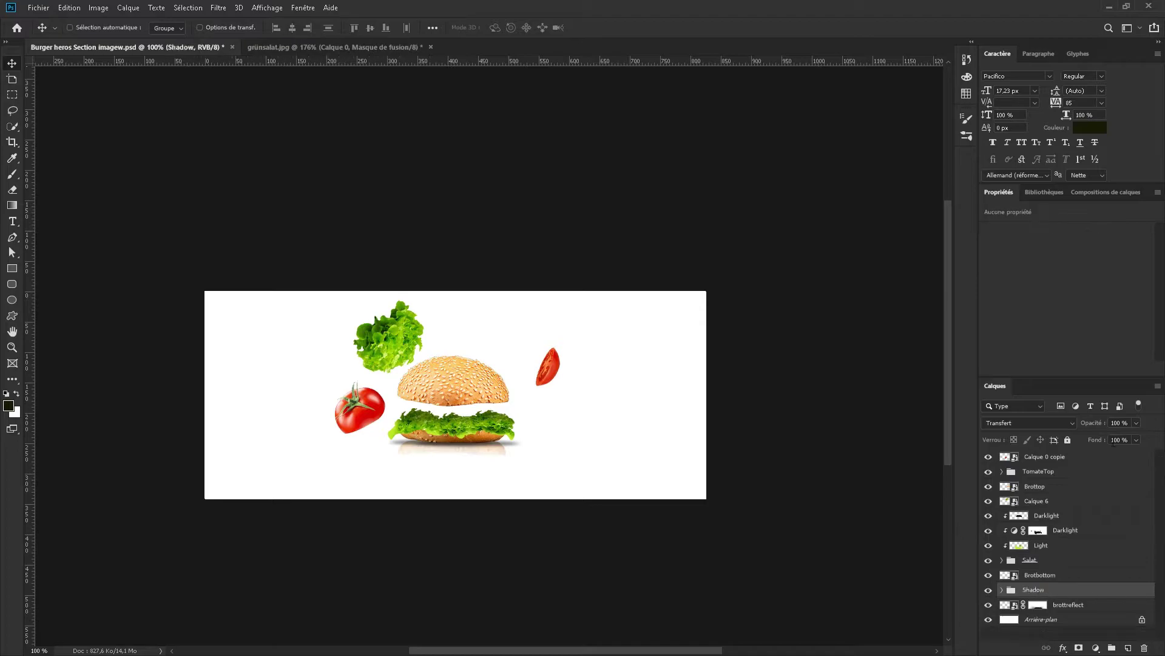
Duplicate the lettuce group, flip it vertically at 20% opacity beneath the burger, and save
{"action": "key", "text": "ctrl+j"}
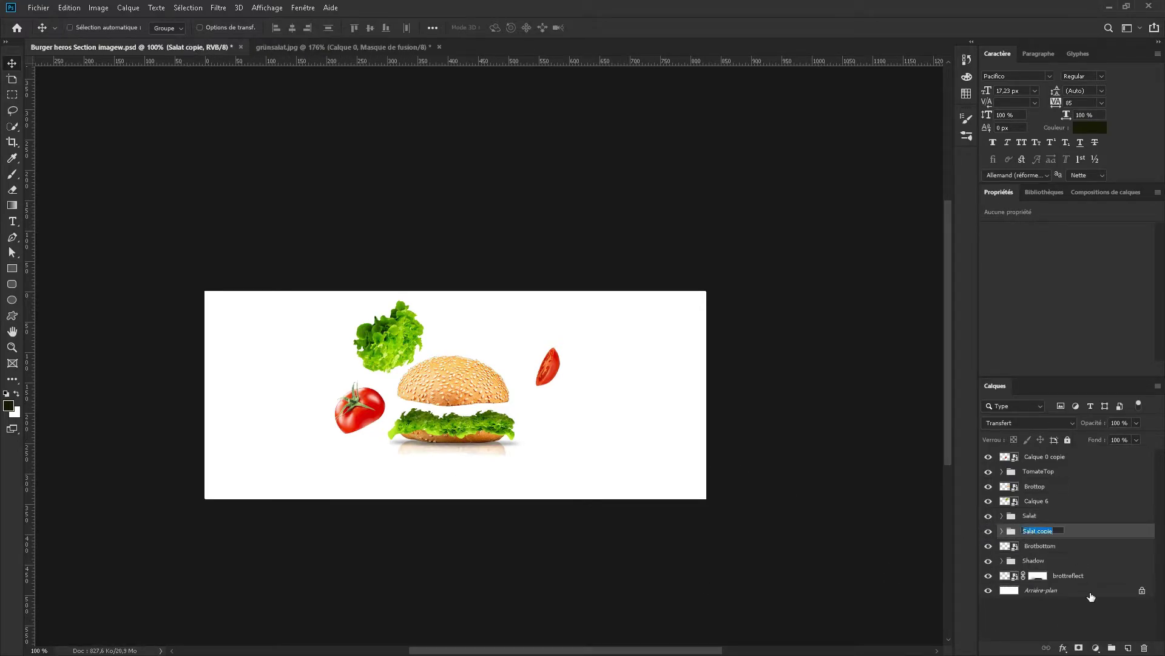
{"action": "key", "text": "ctrl+t"}
{"action": "right_click", "coordinate": [338, 376]}
{"action": "left_click", "coordinate": [434, 567]}
{"action": "key", "text": "Return"}
{"action": "key", "text": "2"}
{"action": "left_click_drag", "start_coordinate": [492, 462], "coordinate": [494, 470]}
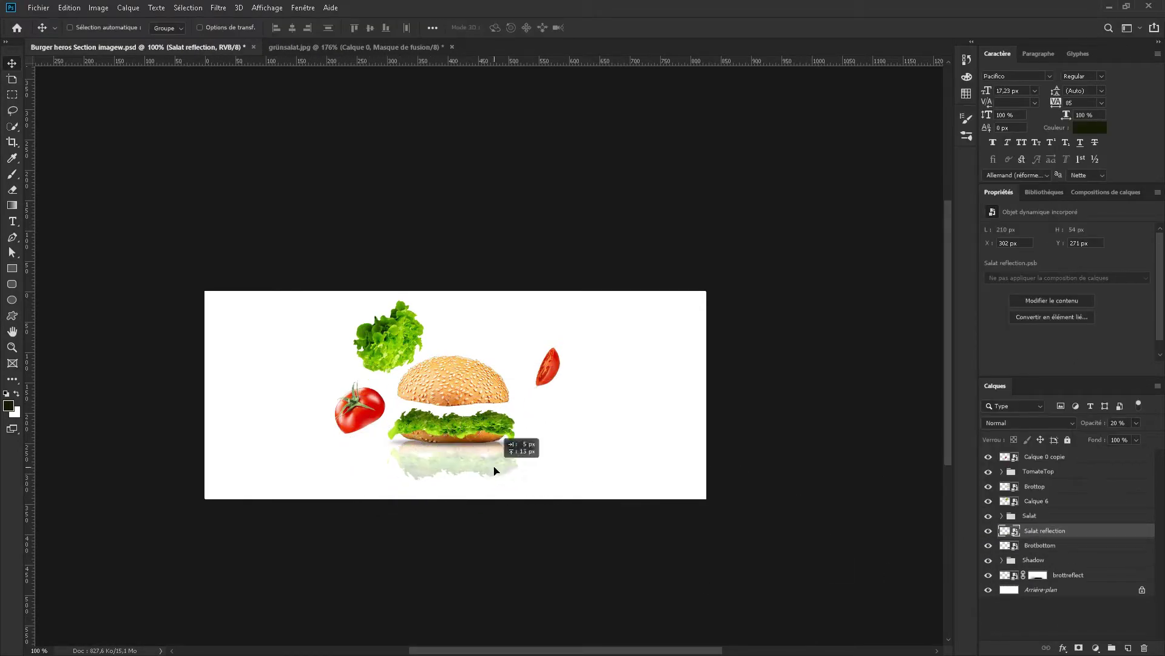
{"action": "key", "text": "ctrl+s"}
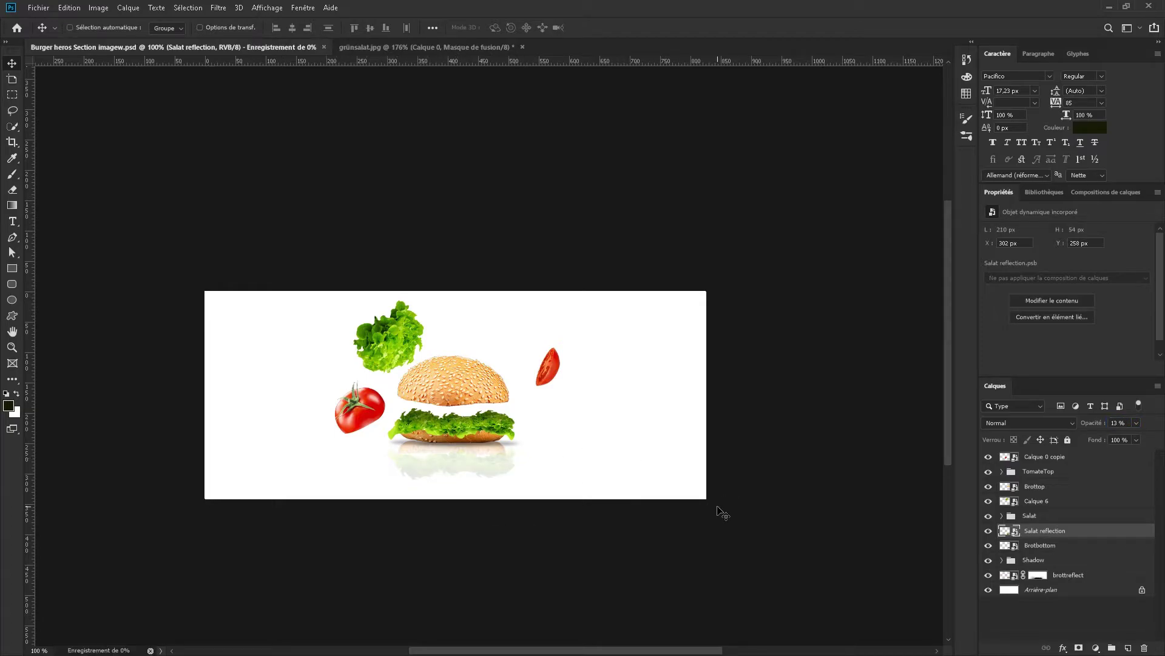
Reposition the floating lettuce, top bun and tomatoes
{"action": "left_click_drag", "start_coordinate": [432, 322], "coordinate": [442, 333]}
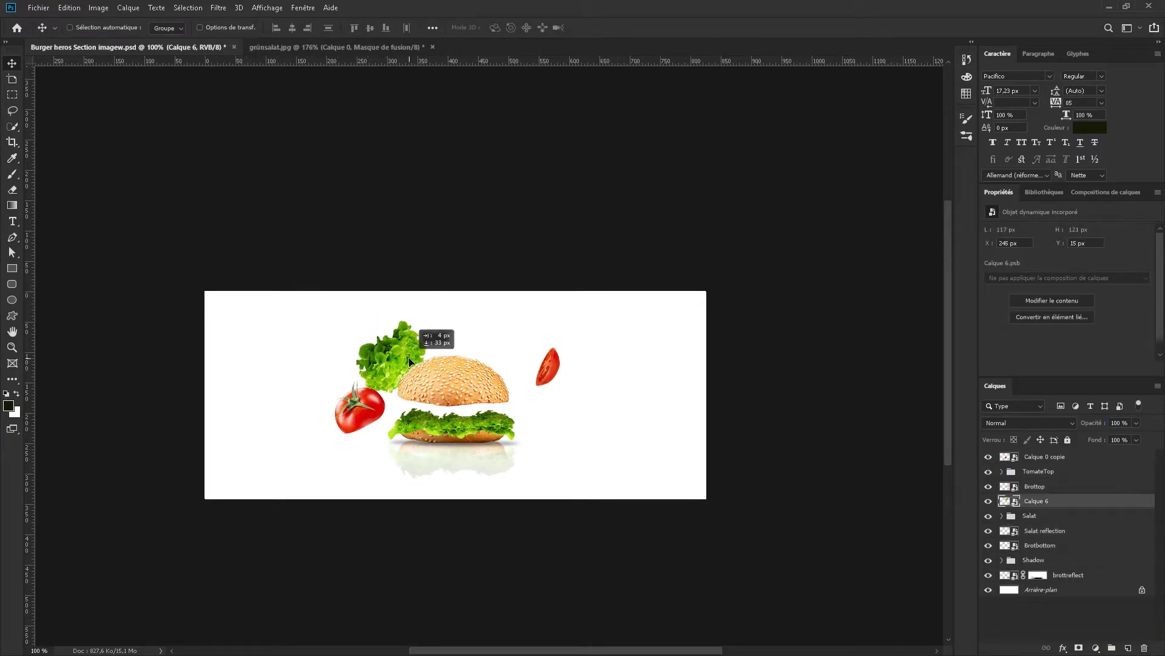
{"action": "left_click_drag", "start_coordinate": [344, 393], "coordinate": [359, 406]}
{"action": "left_click_drag", "start_coordinate": [462, 376], "coordinate": [462, 369]}
Place Jalapeno.psd into the banner, scaled down and tilted
{"action": "left_click", "coordinate": [429, 47]}
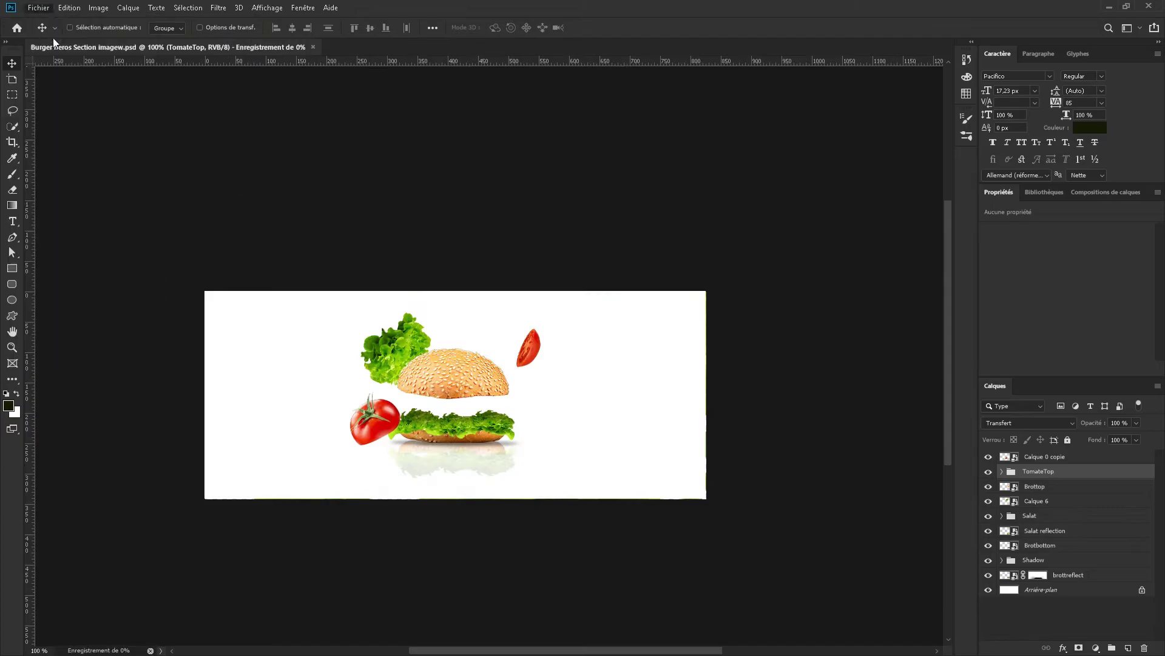
{"action": "key", "text": "ctrl+o"}
{"action": "double_click", "coordinate": [388, 243]}
{"action": "left_click_drag", "start_coordinate": [615, 364], "coordinate": [582, 385]}
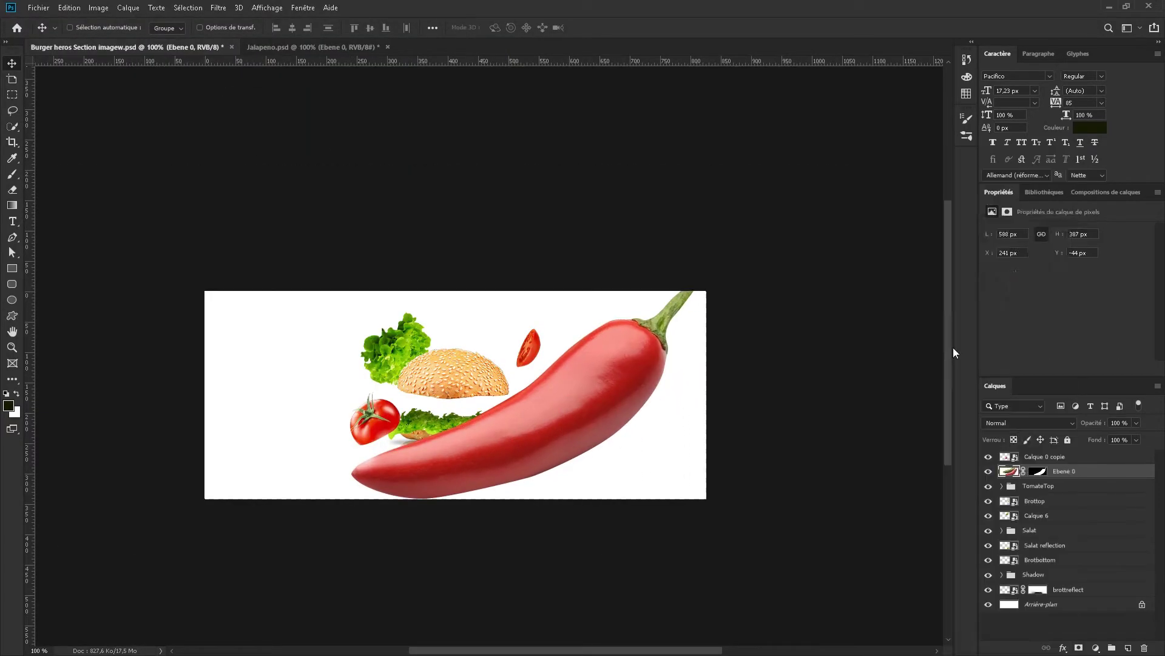
{"action": "key", "text": "ctrl+t"}
{"action": "key", "text": "Return"}
Group the burger layers into a group named Burger
{"action": "key", "text": "alt+bracketright"}
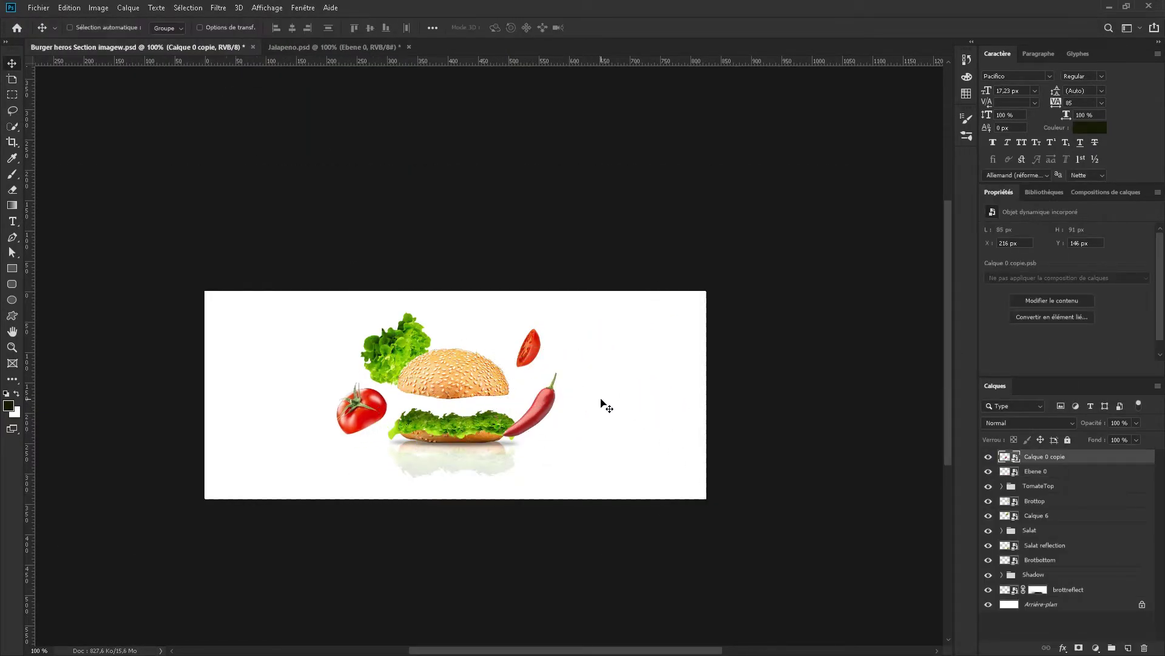
{"action": "left_click", "coordinate": [1062, 559]}
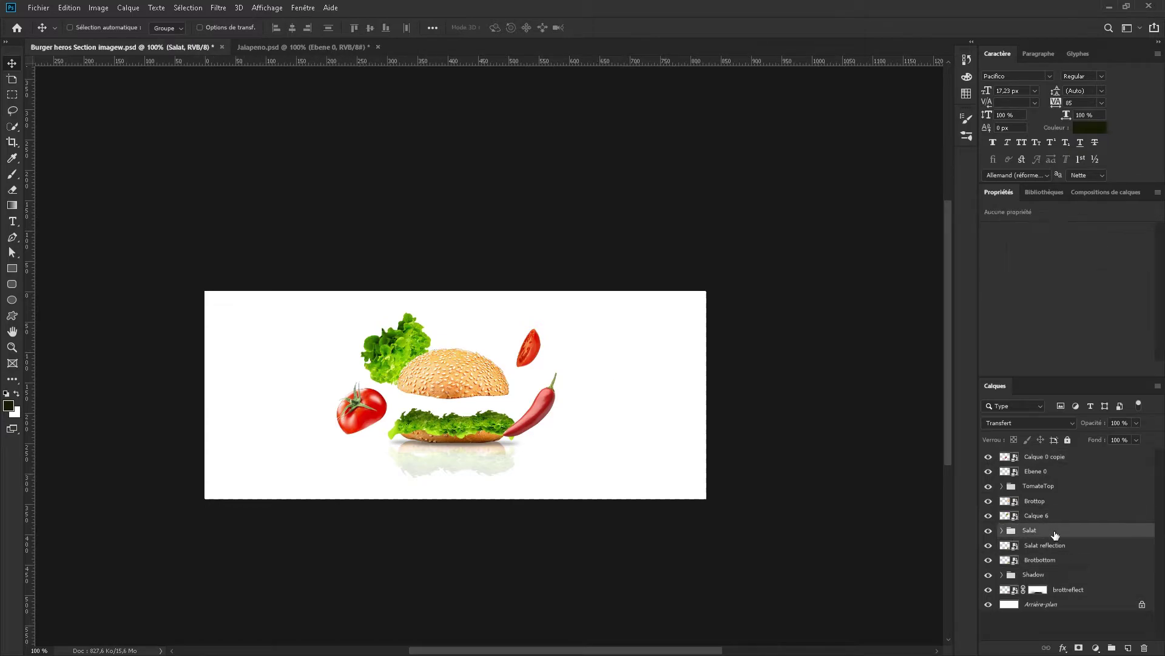
{"action": "left_click", "coordinate": [1056, 530], "text": "shift"}
{"action": "left_click", "coordinate": [1069, 589], "text": "shift"}
{"action": "key", "text": "ctrl+g"}
{"action": "type", "text": "Burger"}
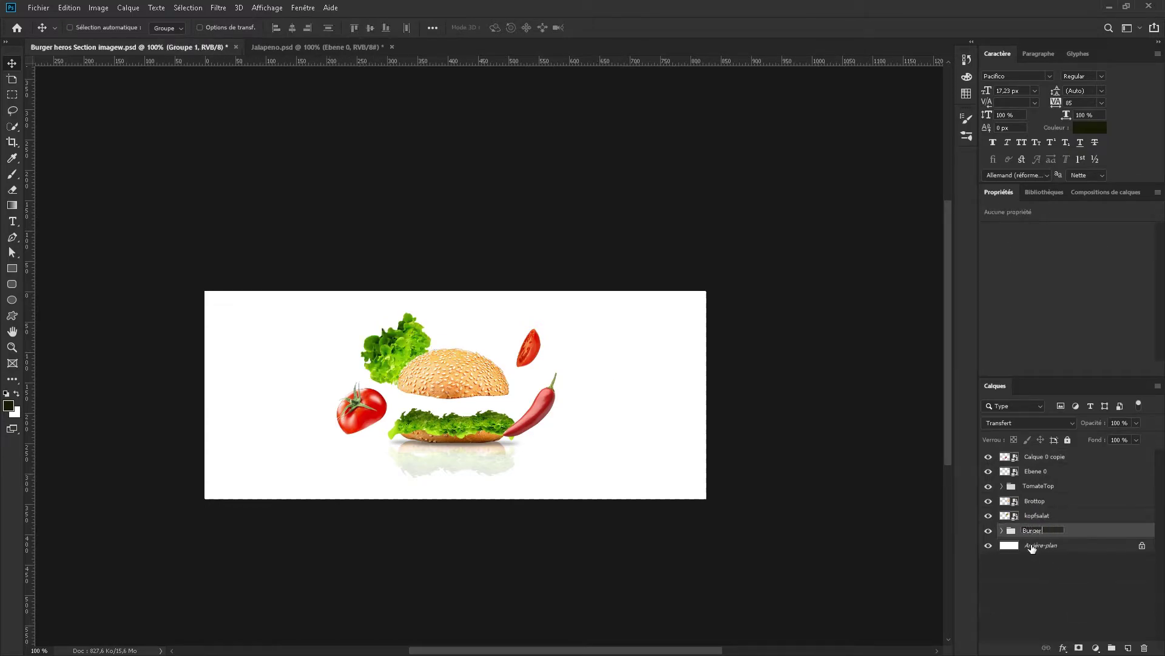
Name the tomato layers Tomatetop and tomatebottom and the pepper Jalapeno; tilt the big tomato
{"action": "type", "text": "etop"}
{"action": "double_click", "coordinate": [1039, 486]}
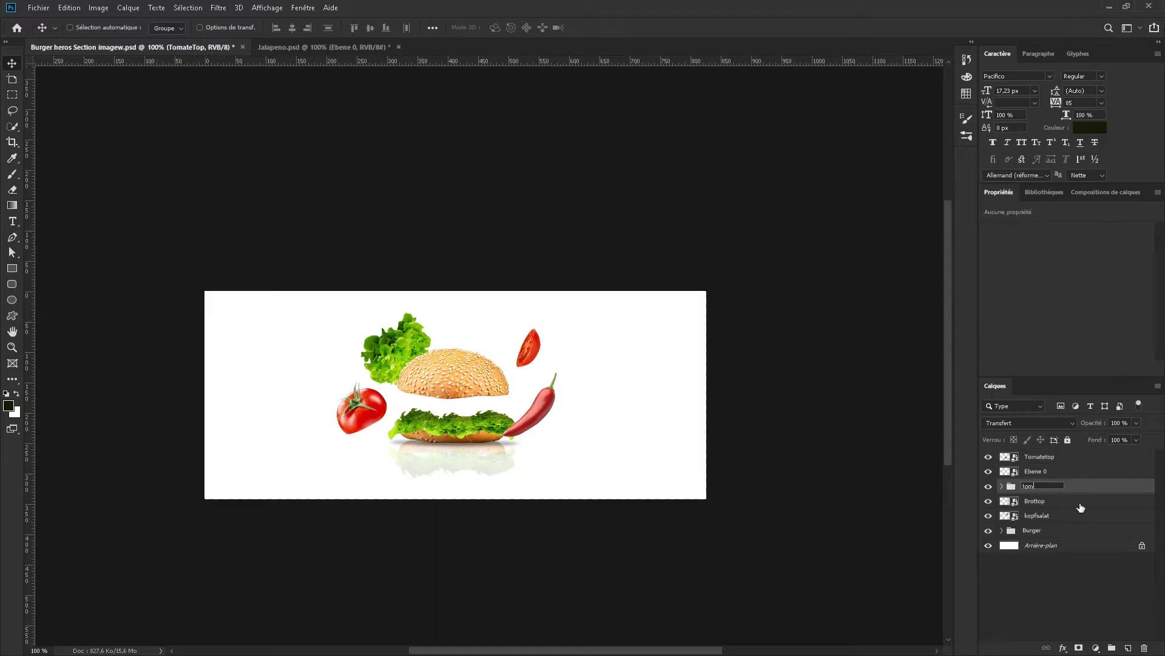
{"action": "type", "text": "tomatebottom"}
{"action": "double_click", "coordinate": [1036, 471]}
{"action": "type", "text": "Jalapeno"}
{"action": "key", "text": "Return"}
{"action": "left_click_drag", "start_coordinate": [381, 405], "coordinate": [398, 418]}
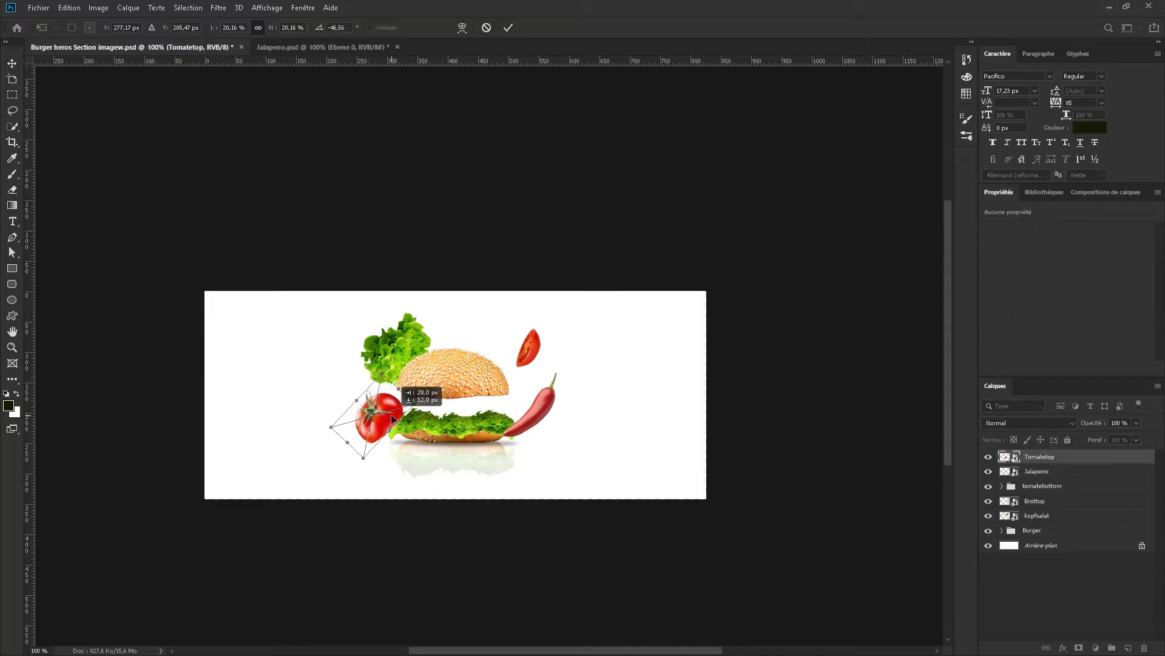
Draw a dark square rectangle and move it to the banner's right side
{"action": "left_click", "coordinate": [673, 397]}
{"action": "key", "text": "p"}
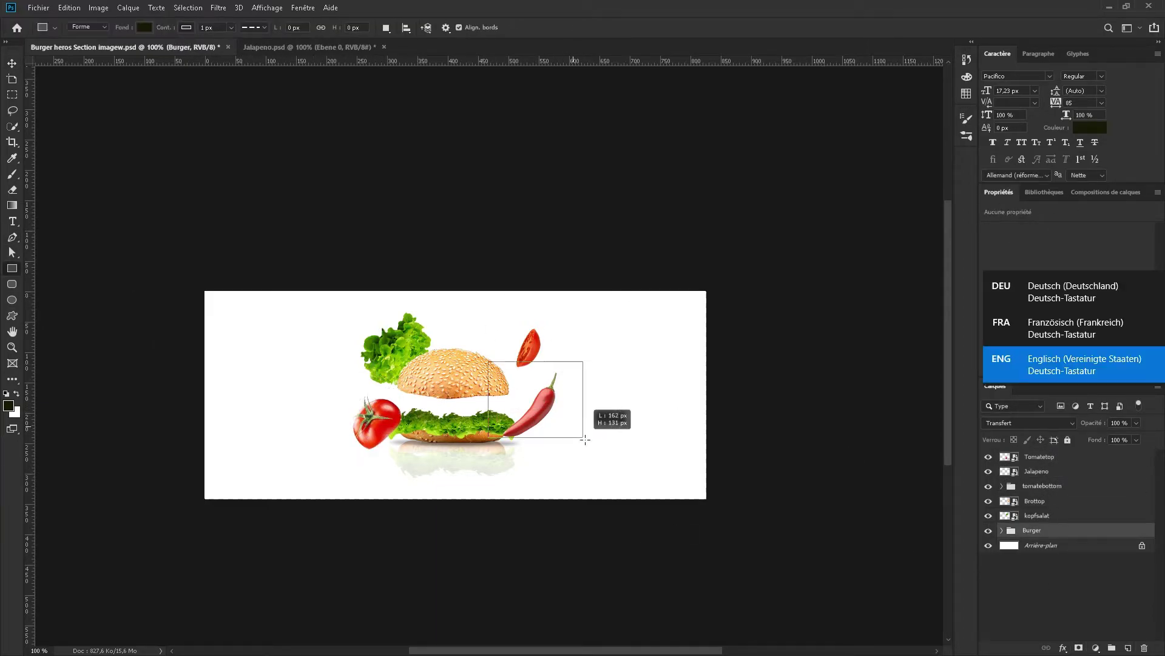
{"action": "left_click_drag", "start_coordinate": [535, 399], "coordinate": [725, 589]}
{"action": "key", "text": "v"}
{"action": "left_click_drag", "start_coordinate": [547, 368], "coordinate": [657, 367]}
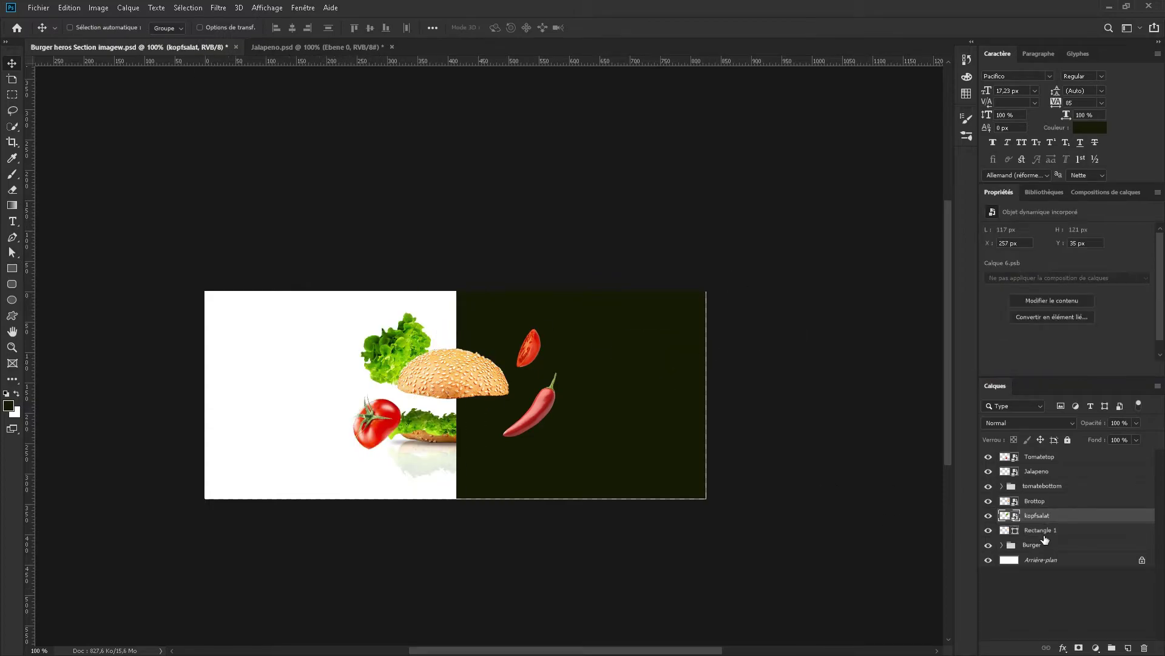
Rotate the rectangle into an angled panel behind the burger, filled with #17191b
{"action": "left_click_drag", "start_coordinate": [1035, 501], "coordinate": [1036, 535]}
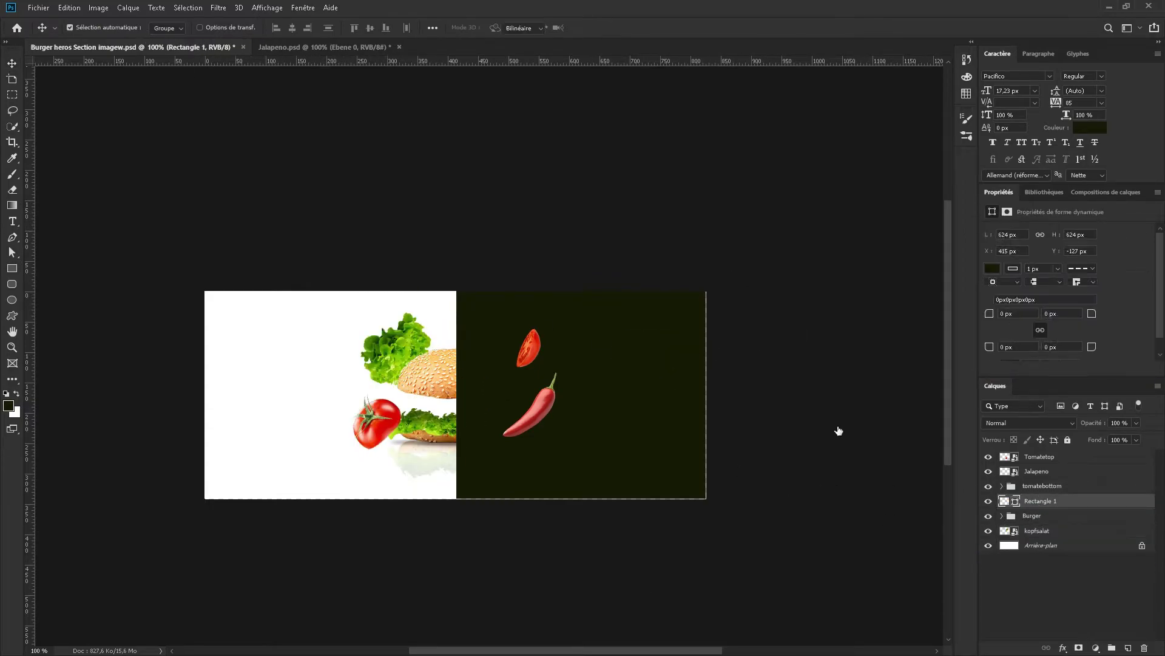
{"action": "key", "text": "ctrl+t"}
{"action": "left_click_drag", "start_coordinate": [838, 429], "coordinate": [411, 448]}
{"action": "key", "text": "Return"}
{"action": "double_click", "coordinate": [601, 448]}
{"action": "type", "text": "17191b"}
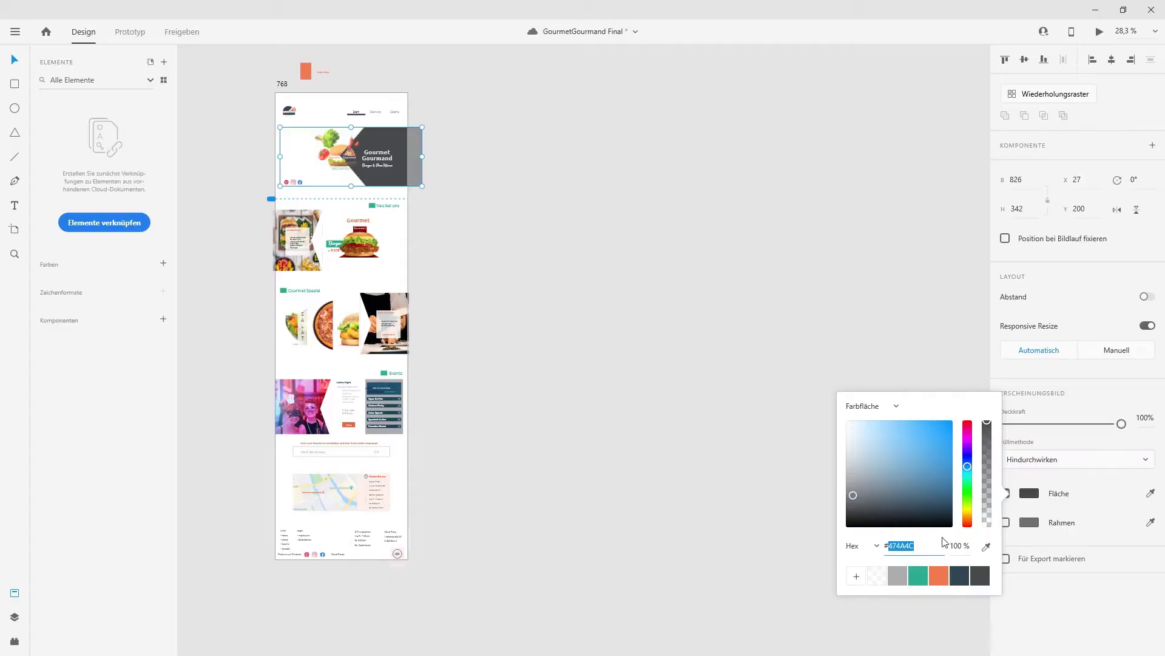
{"action": "left_click", "coordinate": [902, 204]}
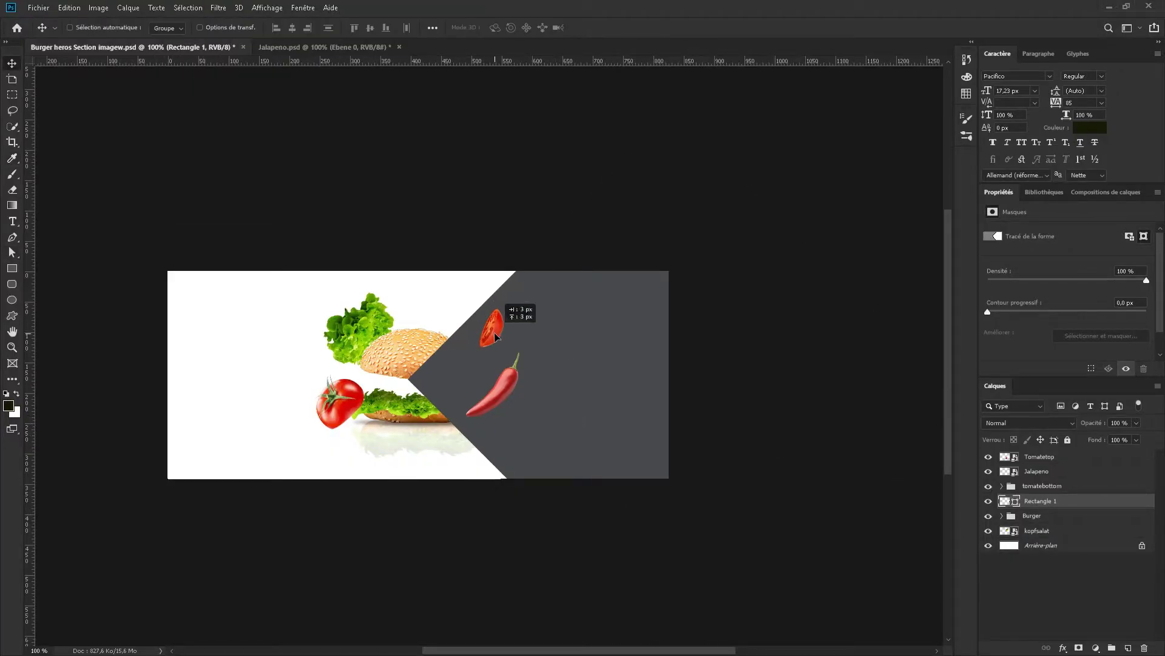
Nudge the tomato slice and chili, then place a shrunken, rotated pizza slice
{"action": "left_click_drag", "start_coordinate": [496, 337], "coordinate": [455, 329]}
{"action": "left_click_drag", "start_coordinate": [501, 388], "coordinate": [476, 404]}
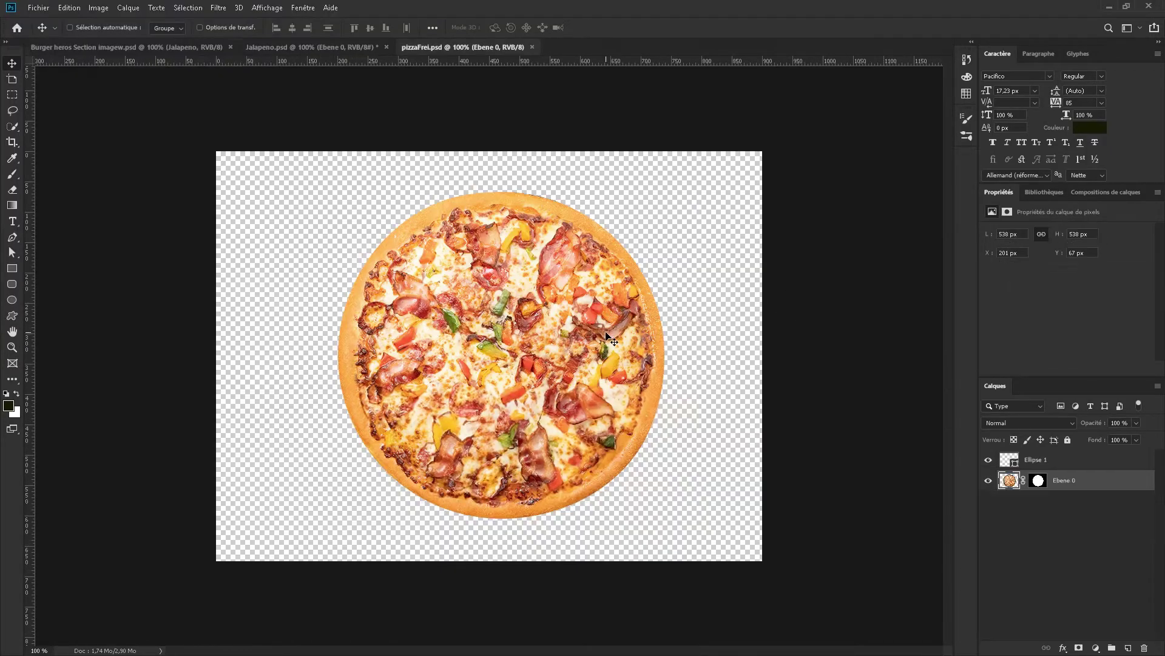
{"action": "left_click", "coordinate": [597, 247]}
{"action": "key", "text": "ctrl+o"}
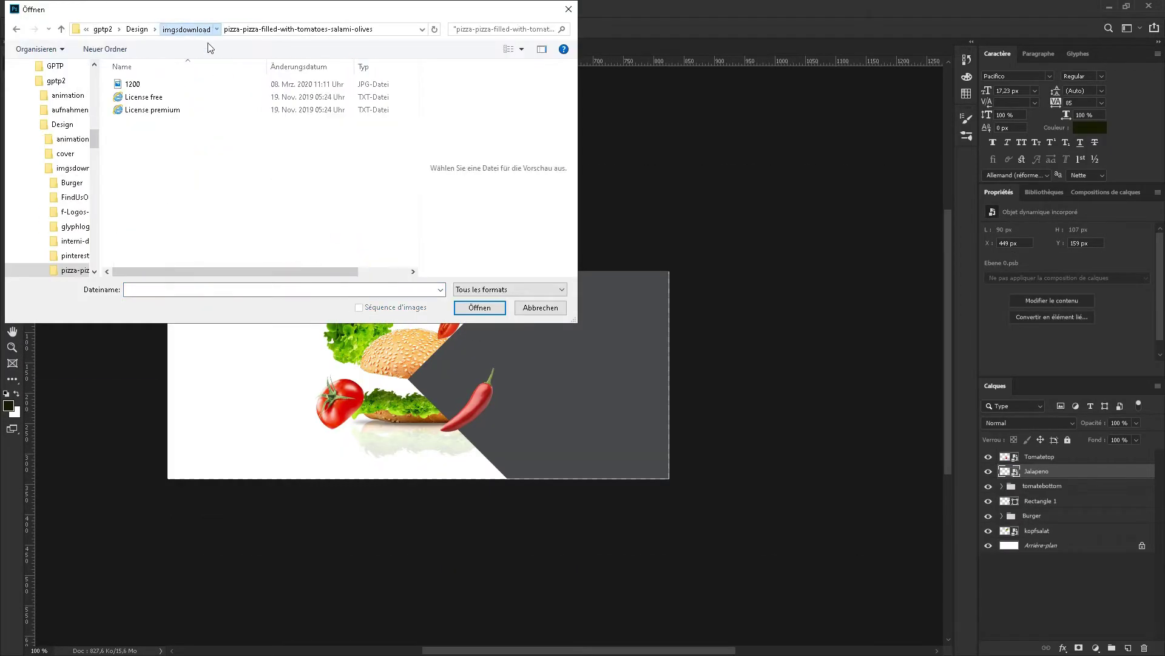
{"action": "double_click", "coordinate": [302, 238]}
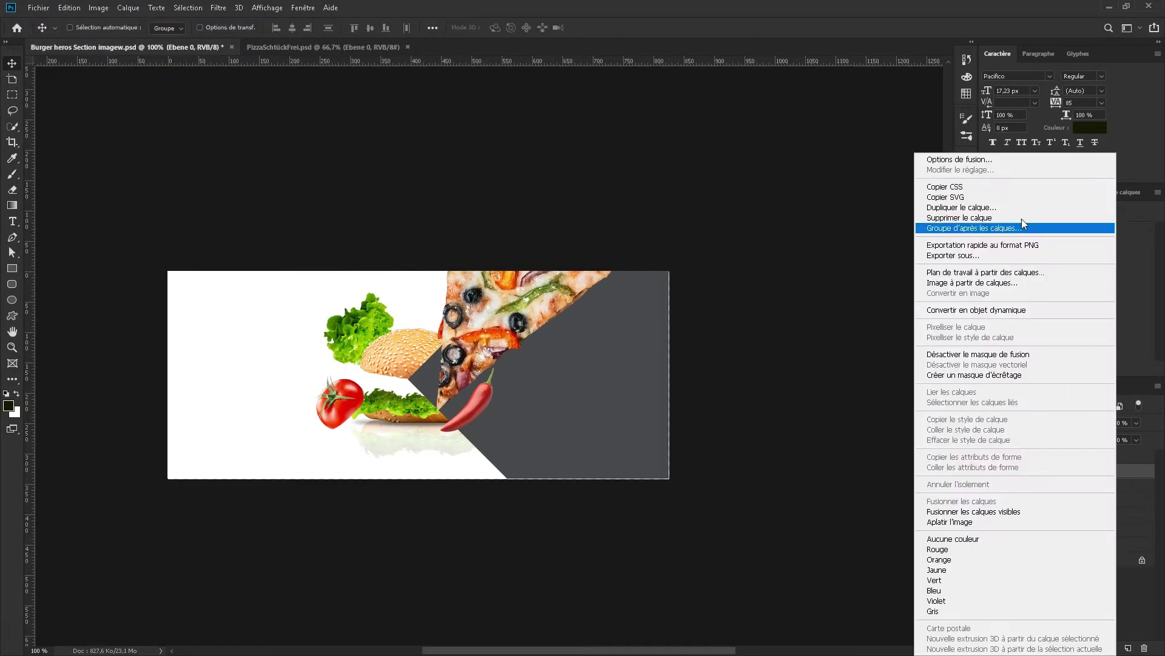
{"action": "mouse_move", "coordinate": [673, 128]}
{"action": "left_mouse_down"}
{"action": "mouse_move", "coordinate": [478, 361]}
{"action": "mouse_move", "coordinate": [510, 388]}
{"action": "left_mouse_up"}
{"action": "scroll", "coordinate": [676, 387], "scroll_direction": "up", "scroll_amount": 2}
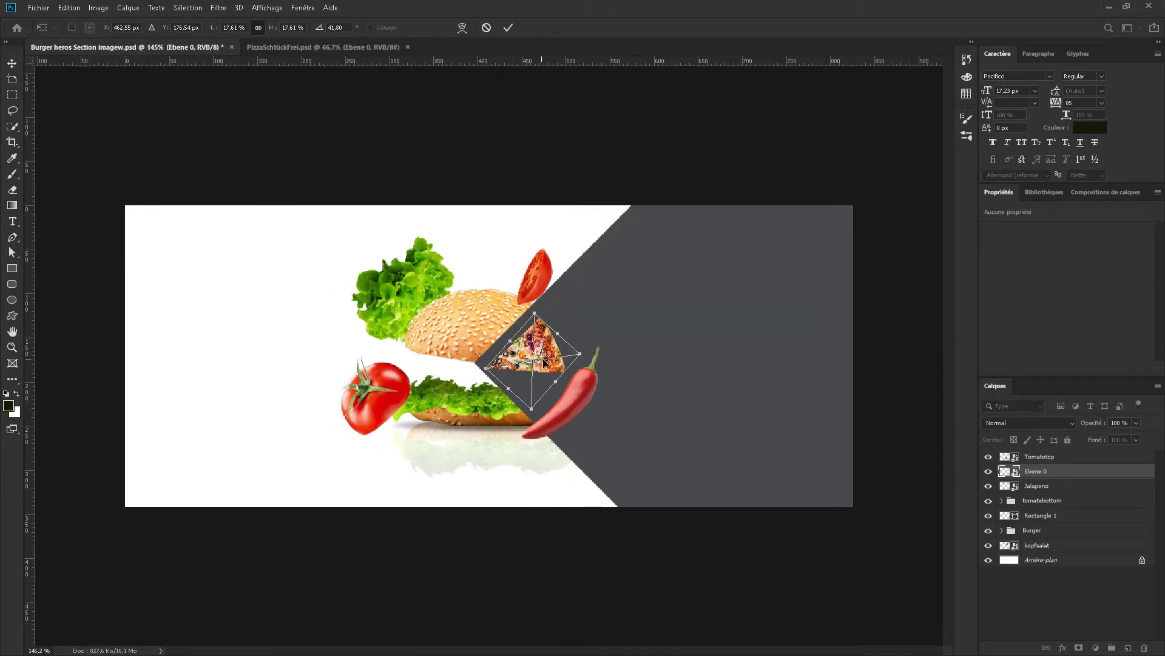
{"action": "scroll", "coordinate": [674, 387], "scroll_direction": "down", "scroll_amount": 3}
{"action": "key", "text": "Return"}
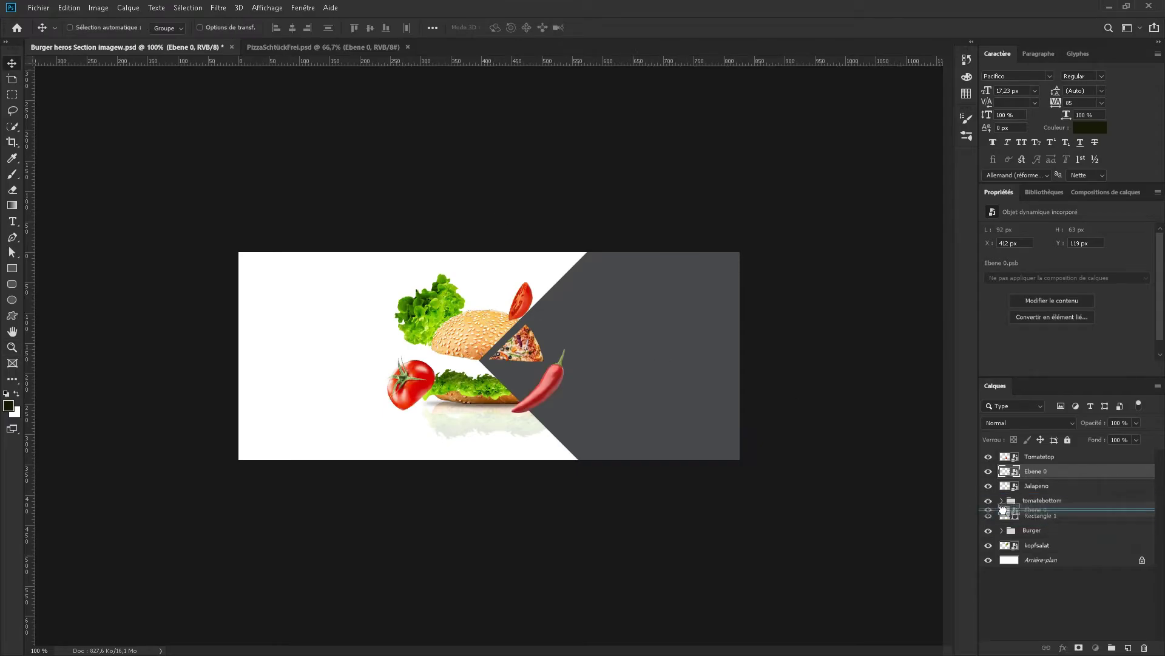
Move the pizza layer below tomatebottom and darken the panel colour
{"action": "left_click_drag", "start_coordinate": [1003, 508], "coordinate": [1004, 508]}
{"action": "double_click", "coordinate": [1005, 515]}
{"action": "left_click", "coordinate": [885, 201]}
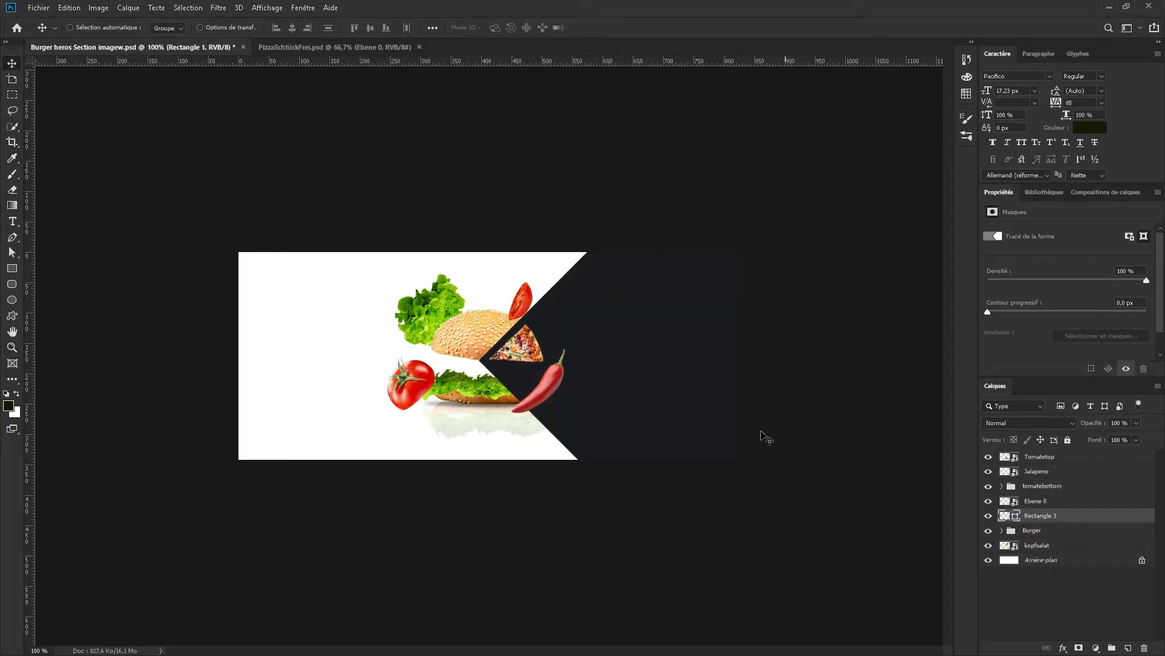
Place the wooden board as layer Brett, clipped and resized in the panel; move the chili up-right
{"action": "left_click", "coordinate": [39, 7]}
{"action": "left_click", "coordinate": [43, 44]}
{"action": "double_click", "coordinate": [364, 229]}
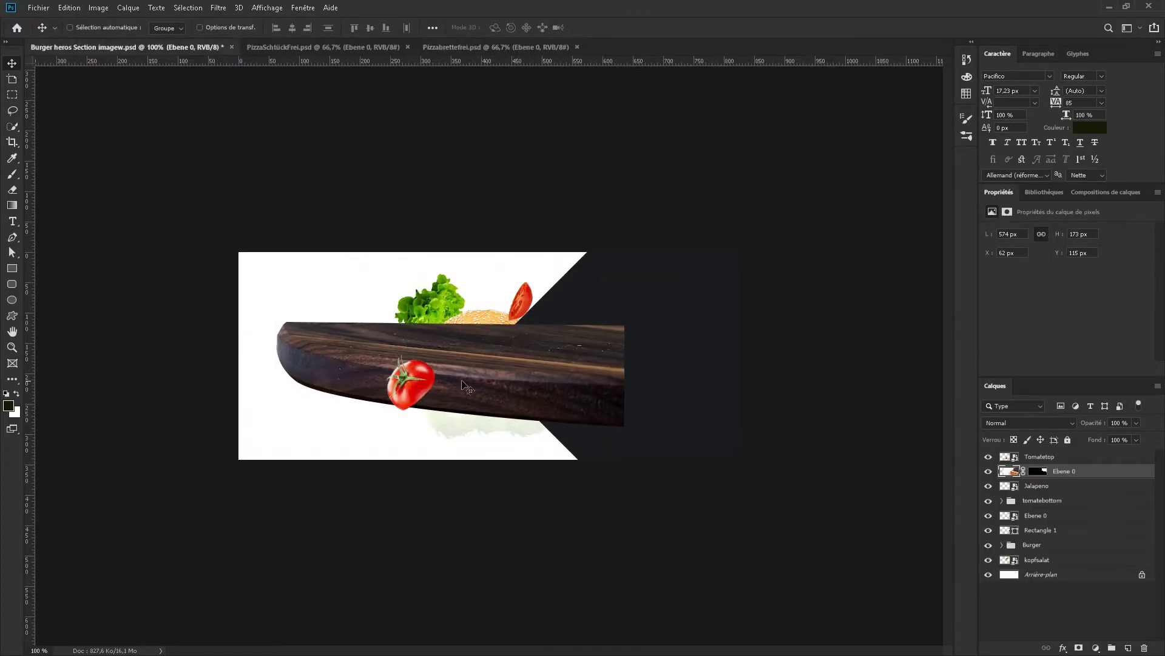
{"action": "left_click_drag", "start_coordinate": [467, 387], "coordinate": [665, 407]}
{"action": "double_click", "coordinate": [1036, 515]}
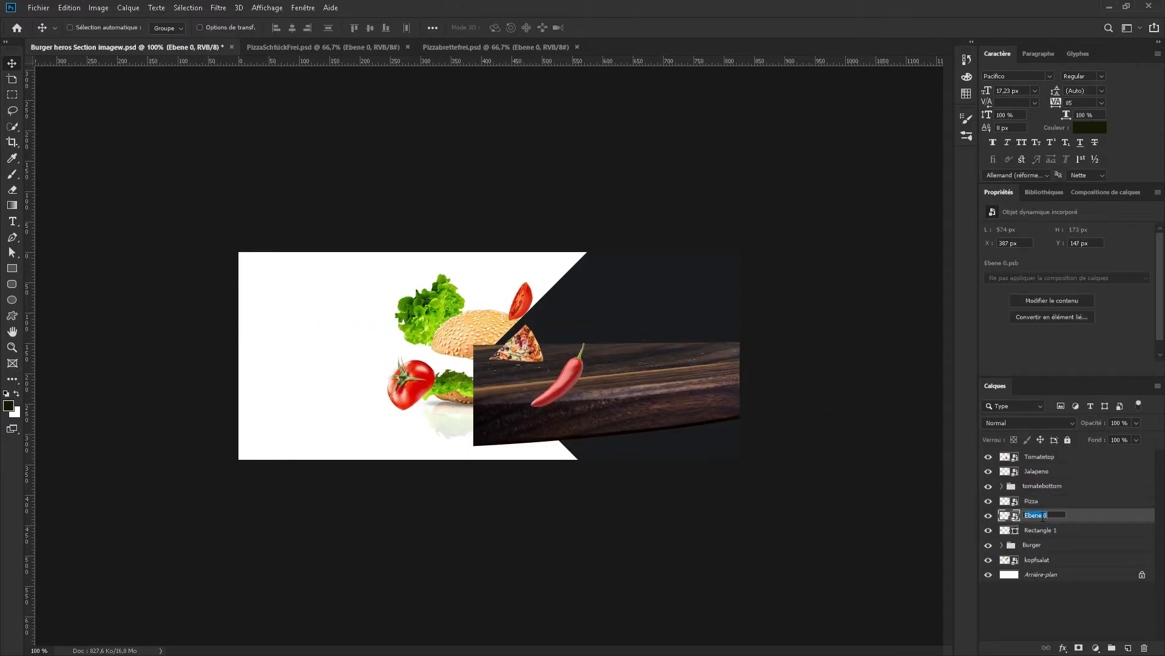
{"action": "type", "text": "Brett"}
{"action": "key", "text": "Return"}
{"action": "key", "text": "ctrl+alt+g"}
{"action": "key", "text": "ctrl+t"}
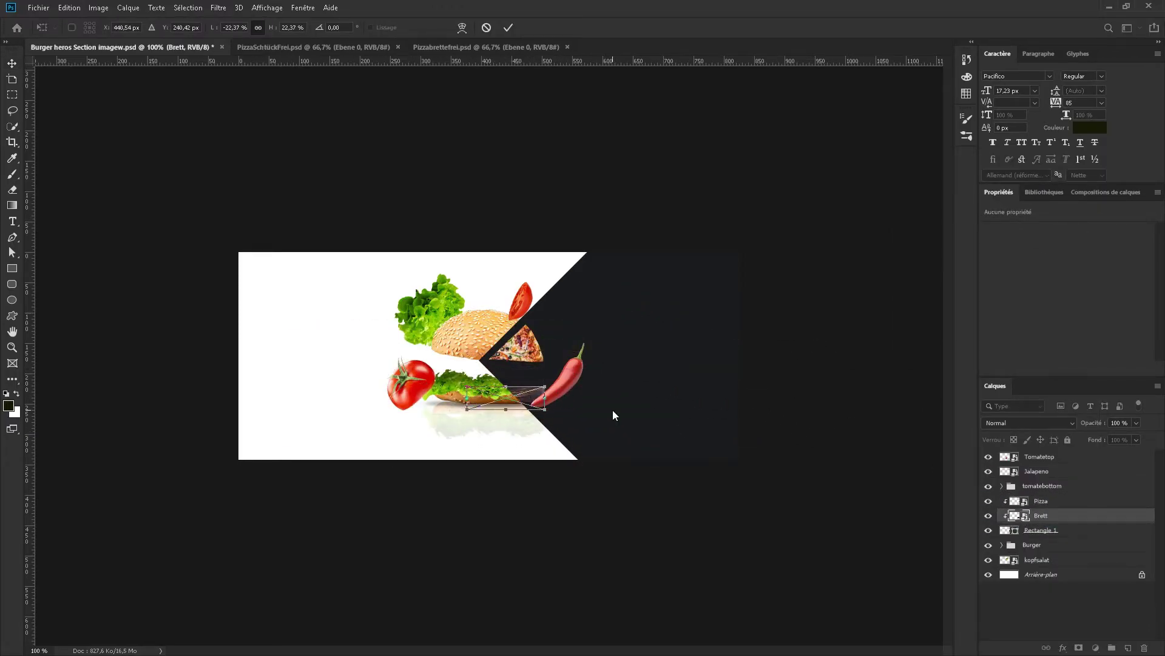
{"action": "key", "text": "Return"}
{"action": "key", "text": "ctrl+plus"}
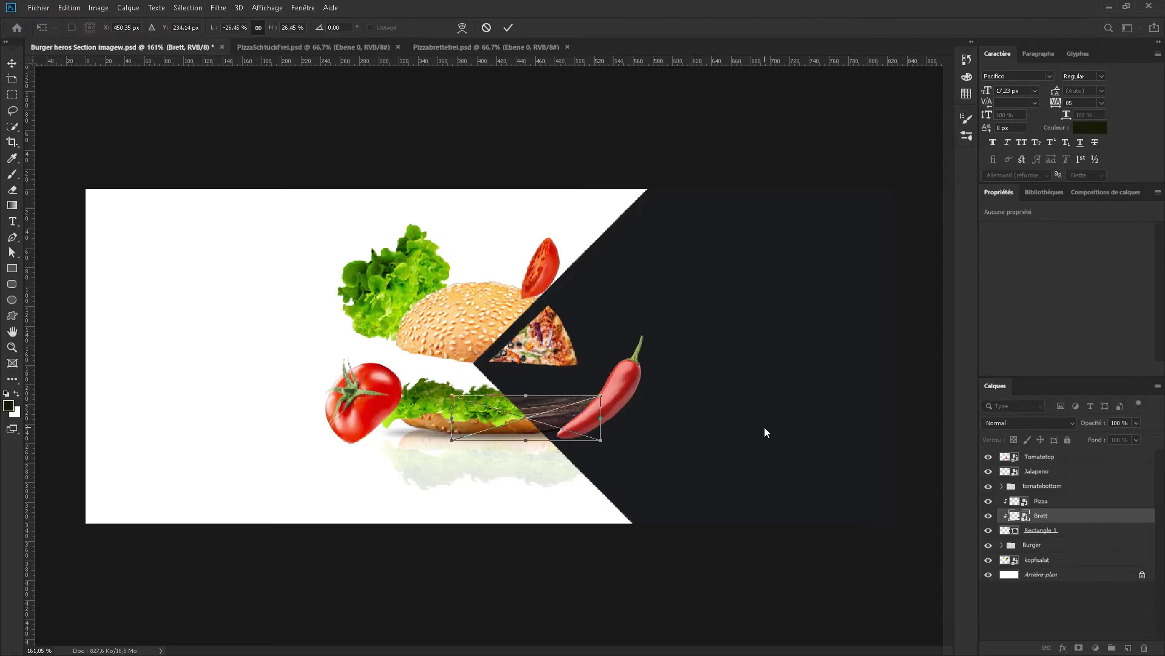
{"action": "left_click_drag", "start_coordinate": [603, 405], "coordinate": [607, 386]}
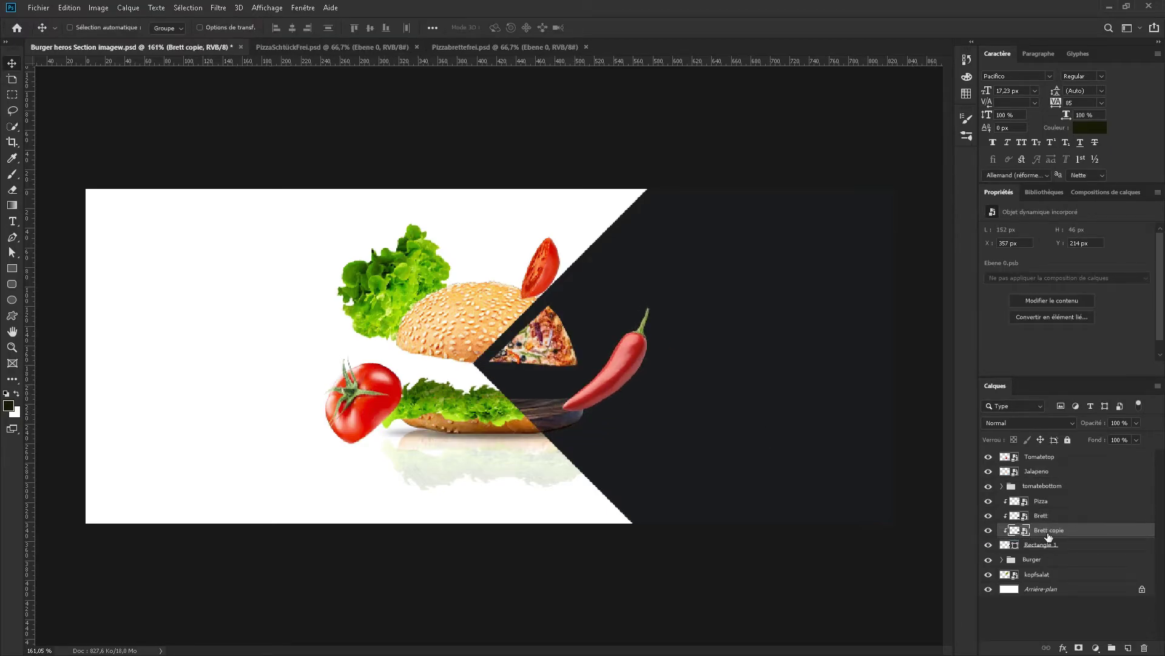
Fade the board copy to about 12% opacity and stretch it taller as a reflection
{"action": "key", "text": "Return"}
{"action": "left_click_drag", "start_coordinate": [1135, 423], "coordinate": [1086, 436]}
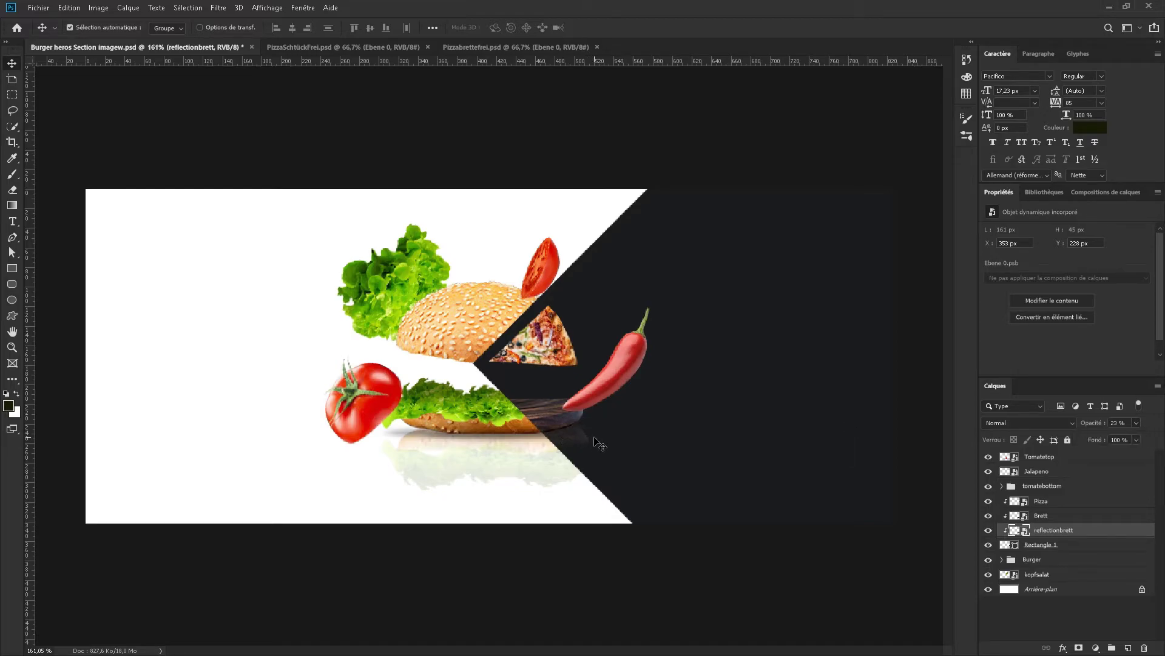
{"action": "left_click_drag", "start_coordinate": [595, 441], "coordinate": [663, 470]}
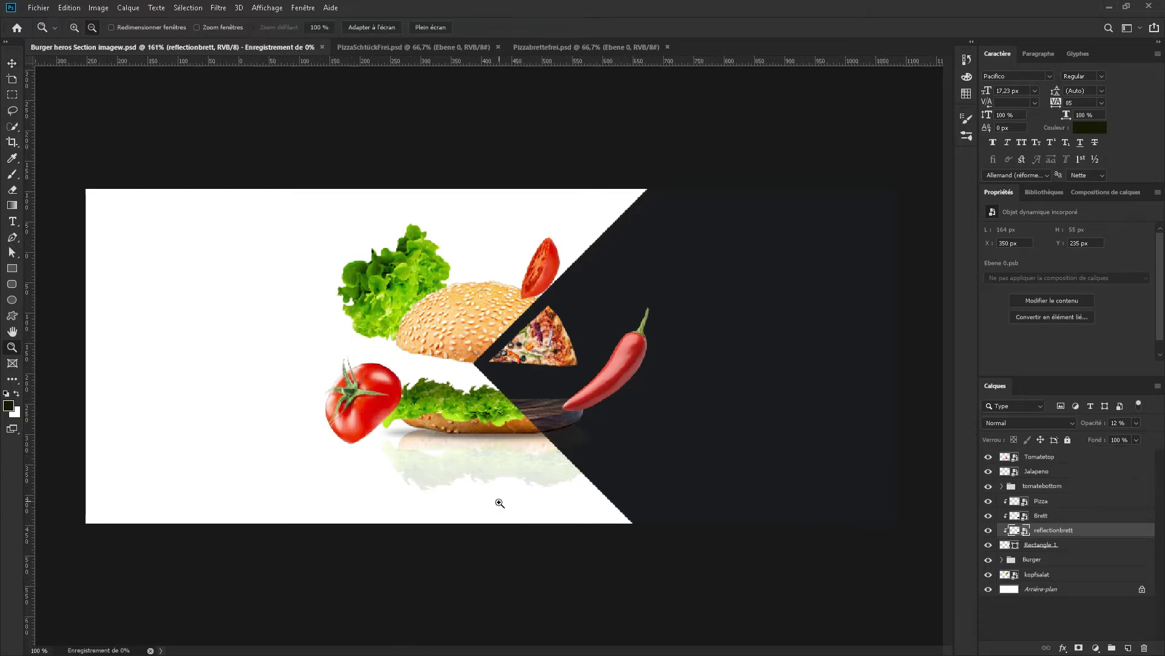
{"action": "key", "text": "ctrl+1"}
{"action": "left_click", "coordinate": [516, 343], "text": "ctrl"}
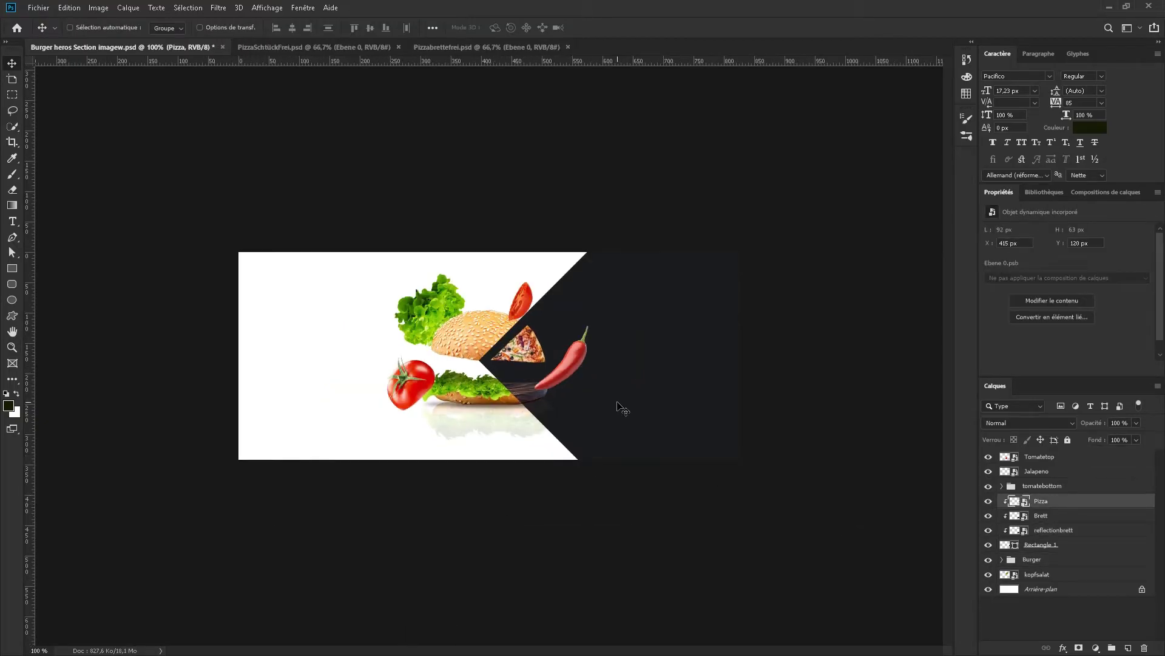
Apply a Gaussian Blur to Tomatetop and repeat it on the Jalapeno layer
{"action": "left_click", "coordinate": [1063, 457]}
{"action": "left_click", "coordinate": [218, 7]}
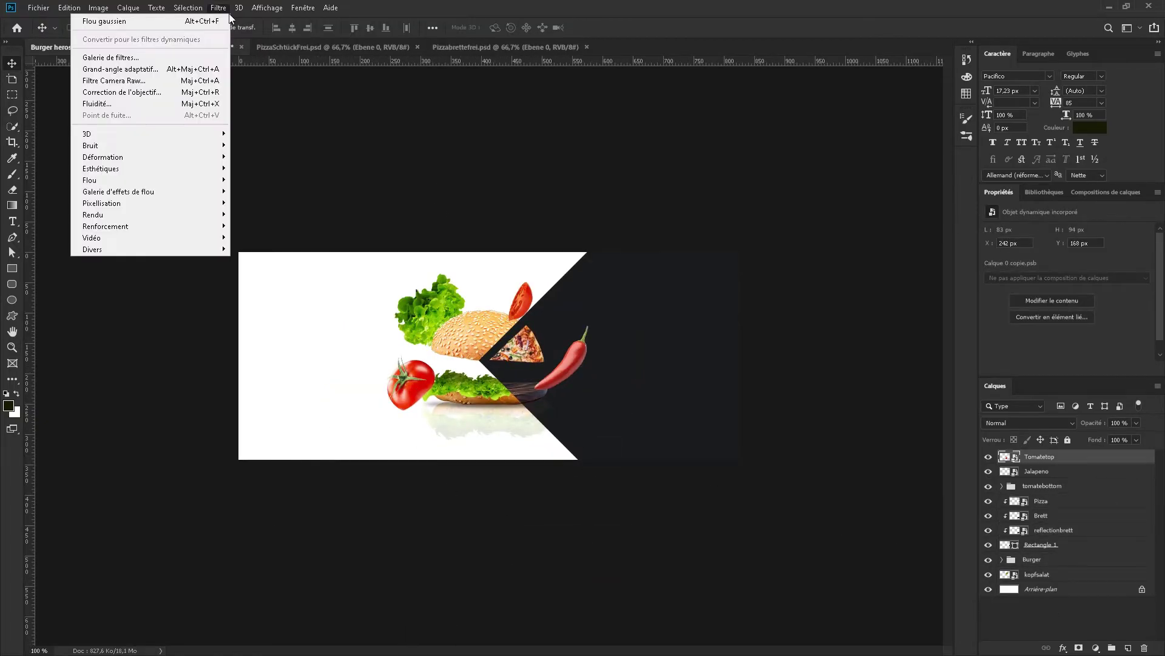
{"action": "left_click", "coordinate": [104, 18]}
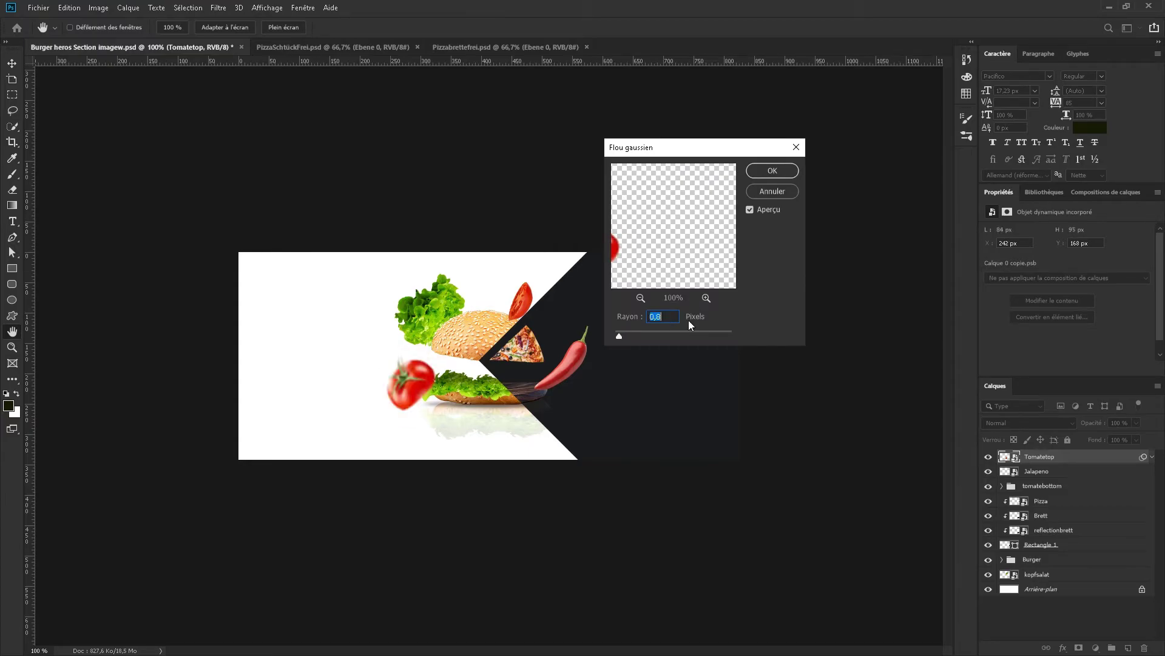
{"action": "key", "text": "Down"}
{"action": "key", "text": "Down"}
{"action": "key", "text": "Down"}
{"action": "key", "text": "Return"}
{"action": "left_click", "coordinate": [1036, 495]}
{"action": "key", "text": "ctrl+alt+f"}
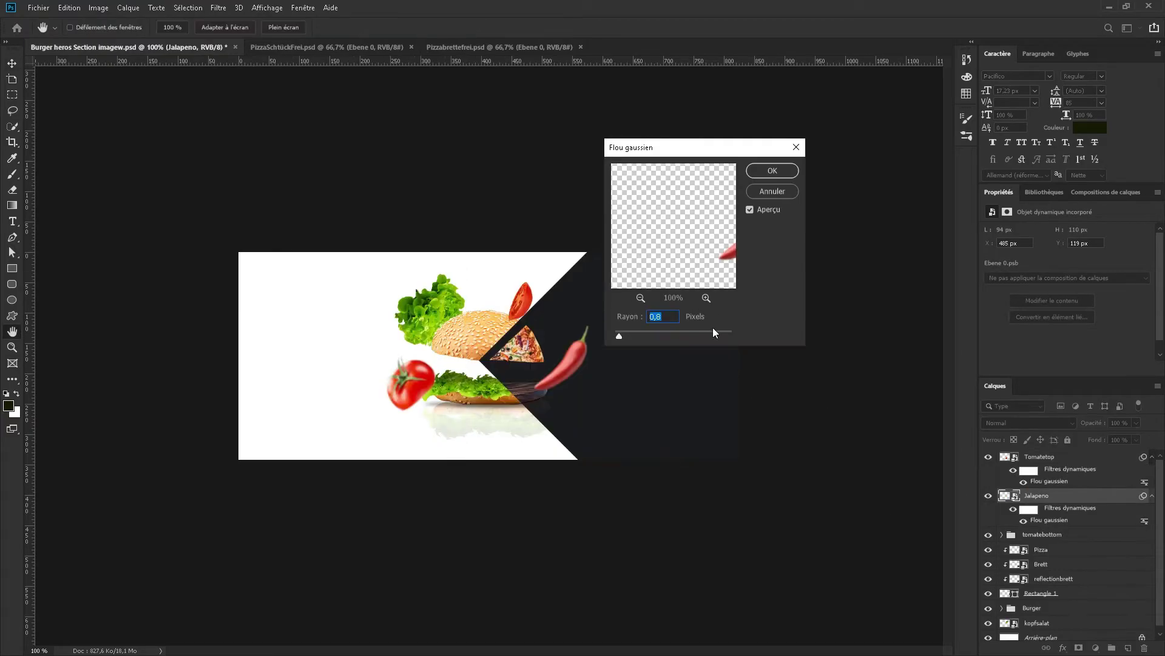
{"action": "key", "text": "Return"}
Shift the tomato slice slightly right and down and the lettuce about 30 px left
{"action": "left_click", "coordinate": [1059, 528]}
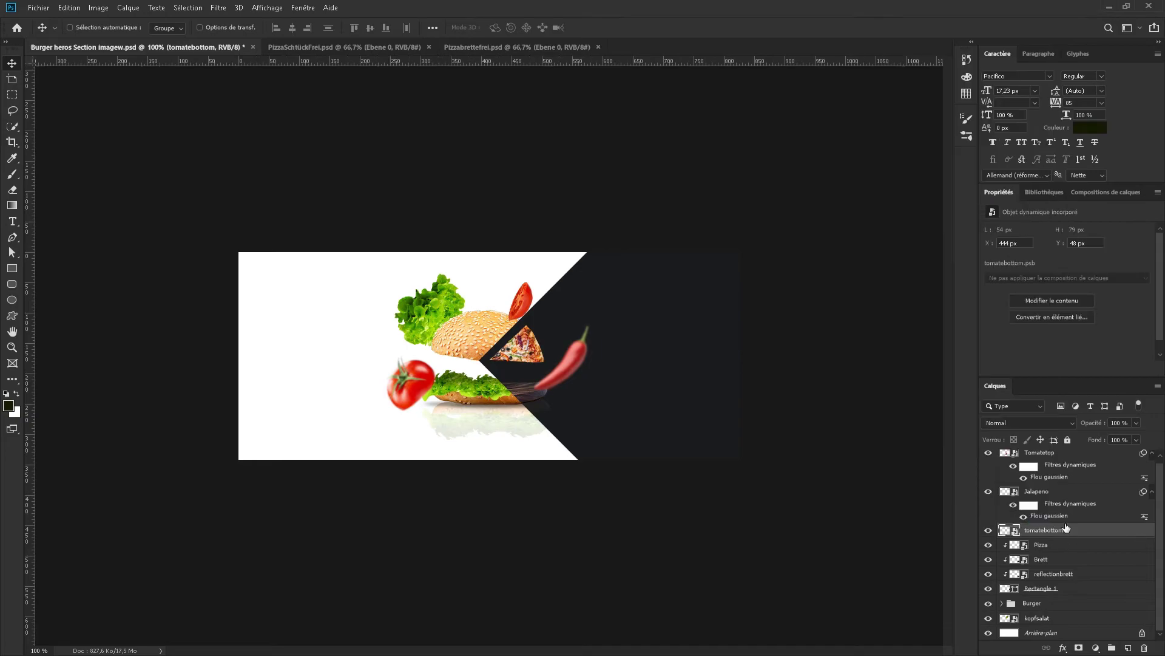
{"action": "left_click_drag", "start_coordinate": [525, 309], "coordinate": [535, 315]}
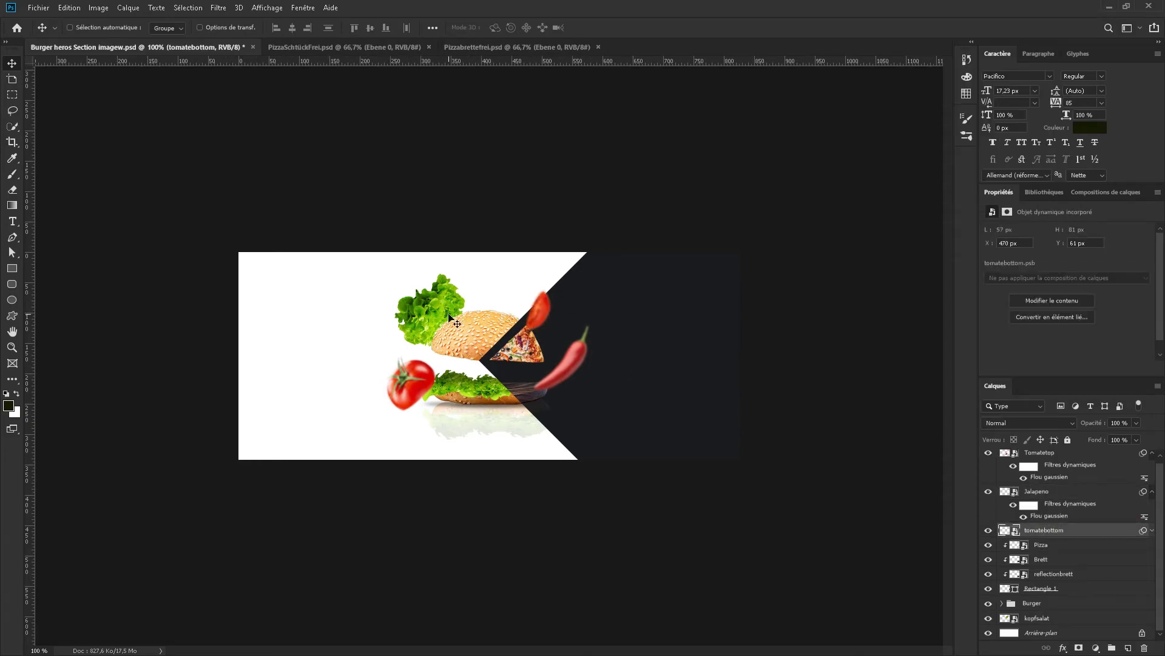
{"action": "left_click_drag", "start_coordinate": [1068, 504], "coordinate": [1065, 559]}
{"action": "left_click_drag", "start_coordinate": [450, 308], "coordinate": [432, 316]}
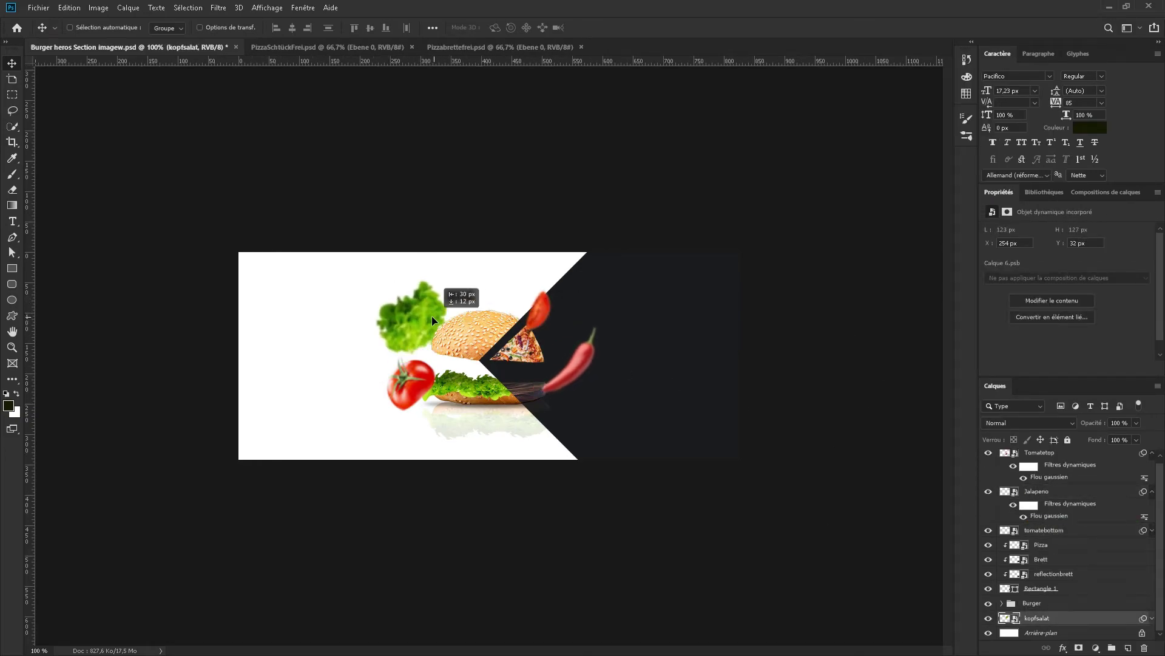
Type the title 'Gourmet' in Ubuntu Bold and position it on the burger
{"action": "key", "text": "t"}
{"action": "left_click", "coordinate": [258, 273]}
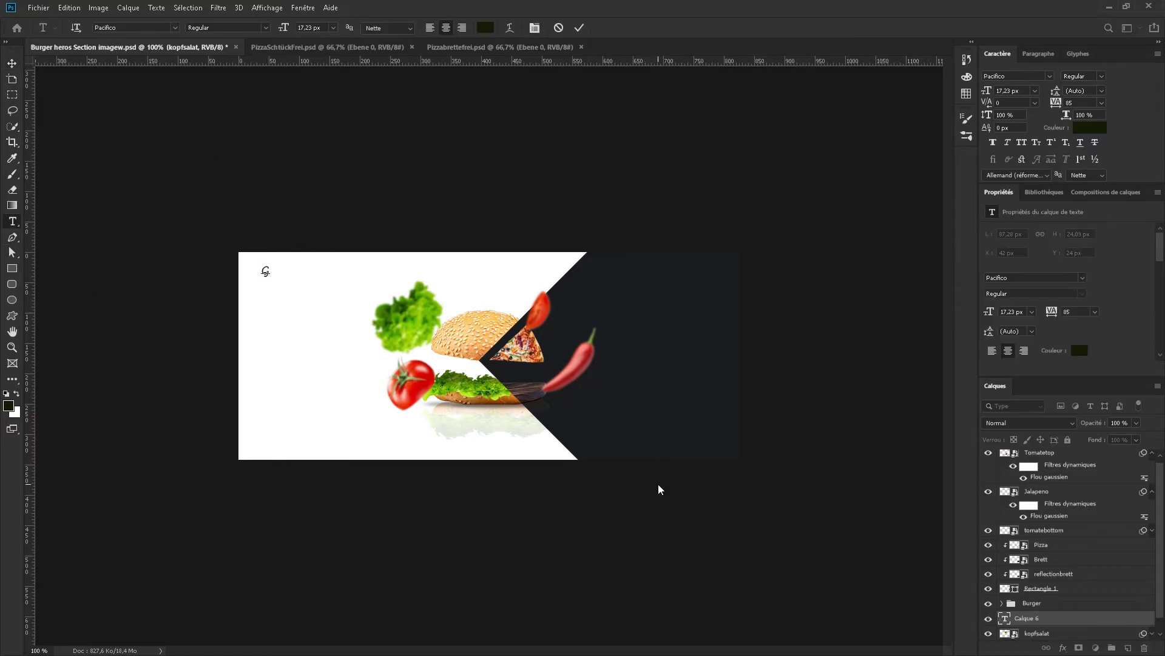
{"action": "type", "text": "Gourmet"}
{"action": "left_click", "coordinate": [133, 27]}
{"action": "type", "text": "ub"}
{"action": "left_click", "coordinate": [169, 133]}
{"action": "mouse_move", "coordinate": [308, 291]}
{"action": "left_mouse_down"}
{"action": "mouse_move", "coordinate": [460, 368]}
{"action": "mouse_move", "coordinate": [432, 359]}
{"action": "left_mouse_up"}
Commit the Gourmet text and leave its scale at 100%
{"action": "key", "text": "ctrl+shift+bracketright"}
{"action": "key", "text": "ctrl+t"}
{"action": "key", "text": "ctrl+z"}
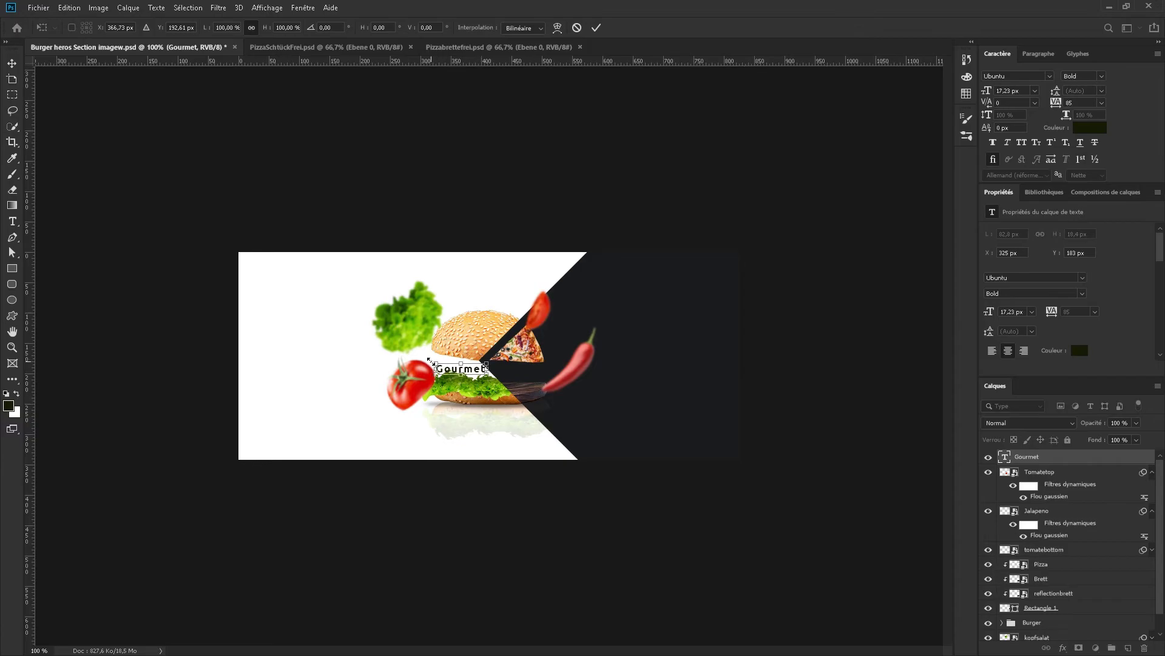
{"action": "key", "text": "Escape"}
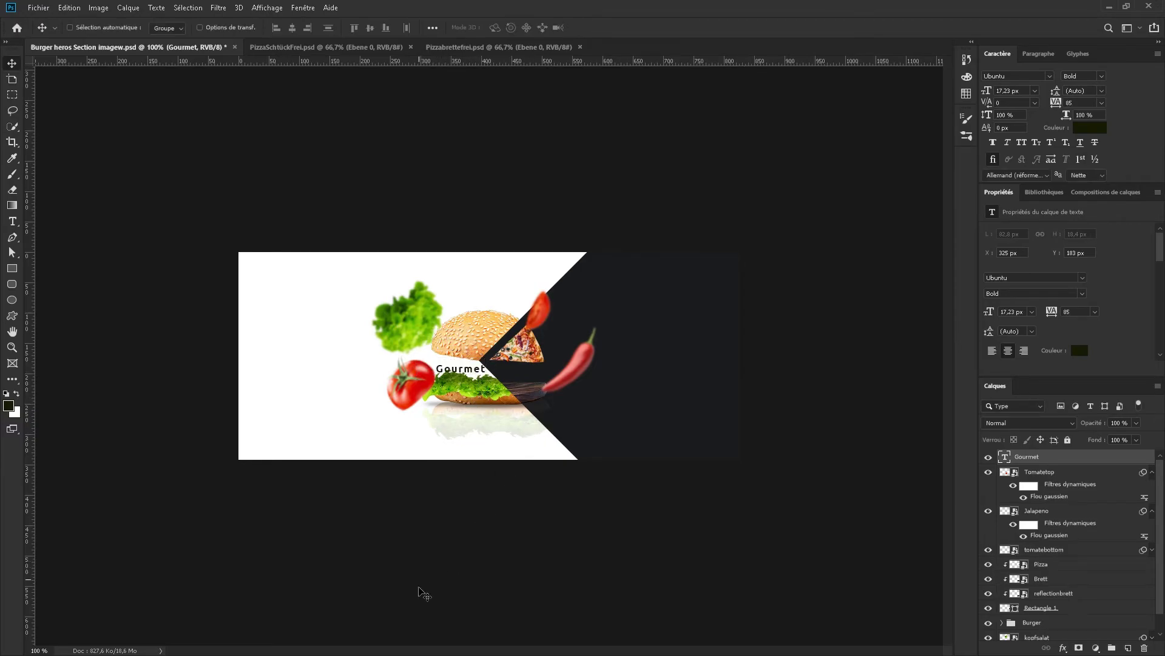
Duplicate the title as 'Gourmand' on the dark panel and bring the top tomato above the titles
{"action": "left_click_drag", "start_coordinate": [468, 373], "coordinate": [527, 370]}
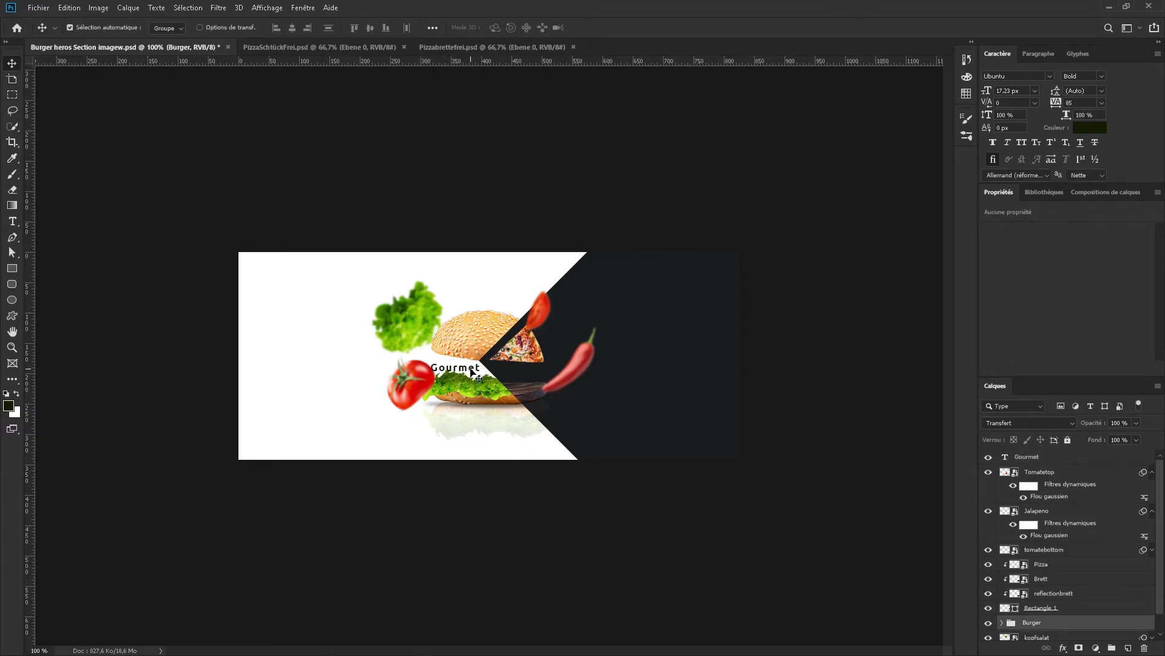
{"action": "type", "text": "tmand"}
{"action": "left_click", "coordinate": [653, 449], "text": "ctrl"}
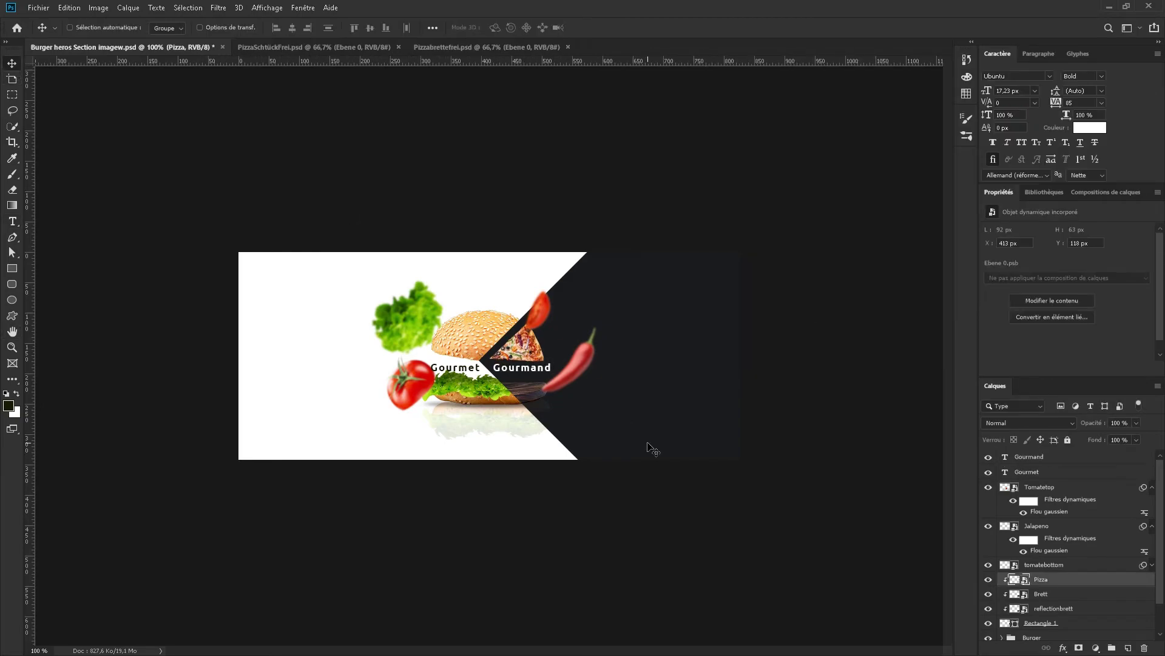
{"action": "left_click", "coordinate": [411, 382], "text": "ctrl"}
{"action": "key", "text": "ctrl+shift+]"}
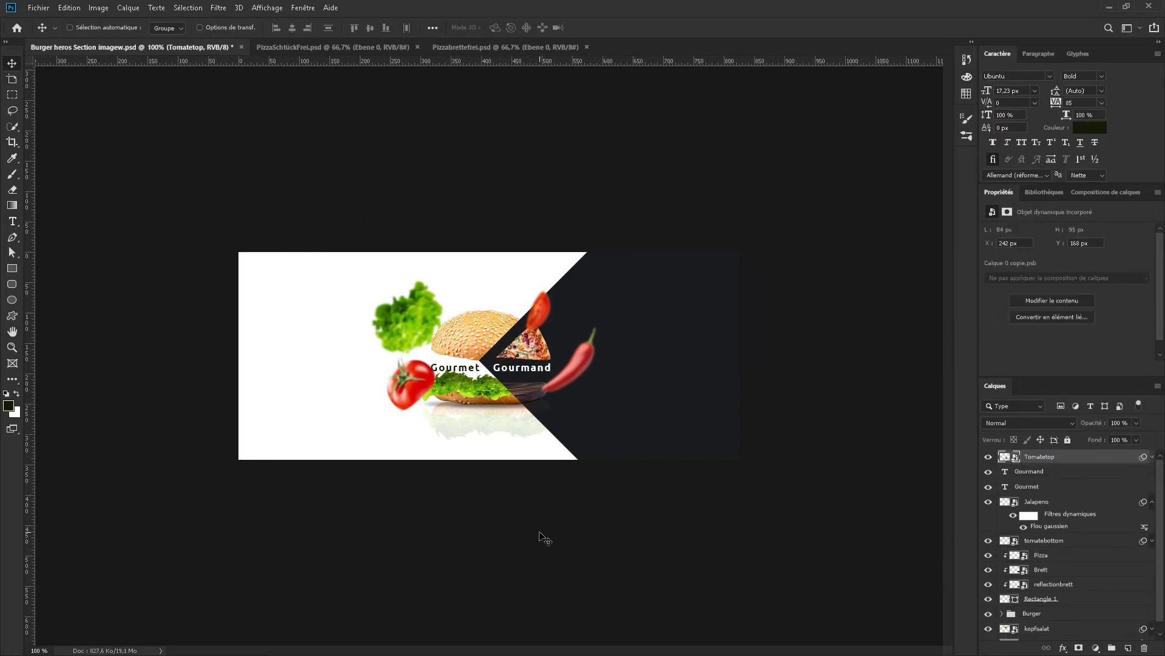
Place the 'Burger & Pizza House' subtitle beneath the burger in teal #2db39a
{"action": "key", "text": "ctrl+v"}
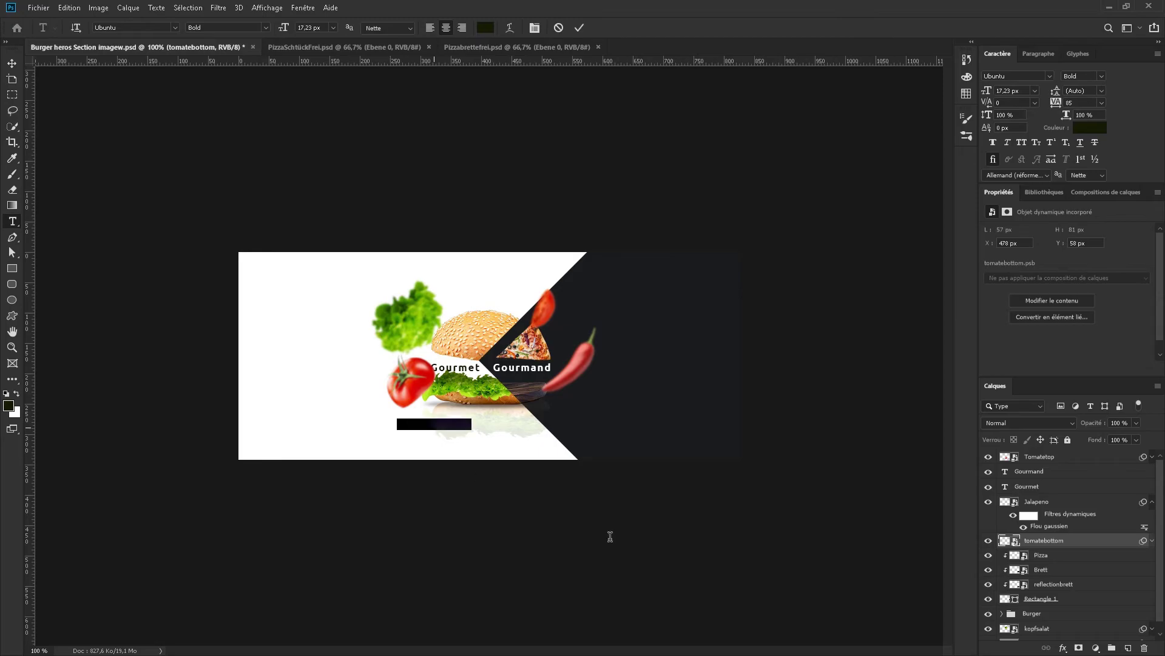
{"action": "left_click_drag", "start_coordinate": [486, 428], "coordinate": [544, 419]}
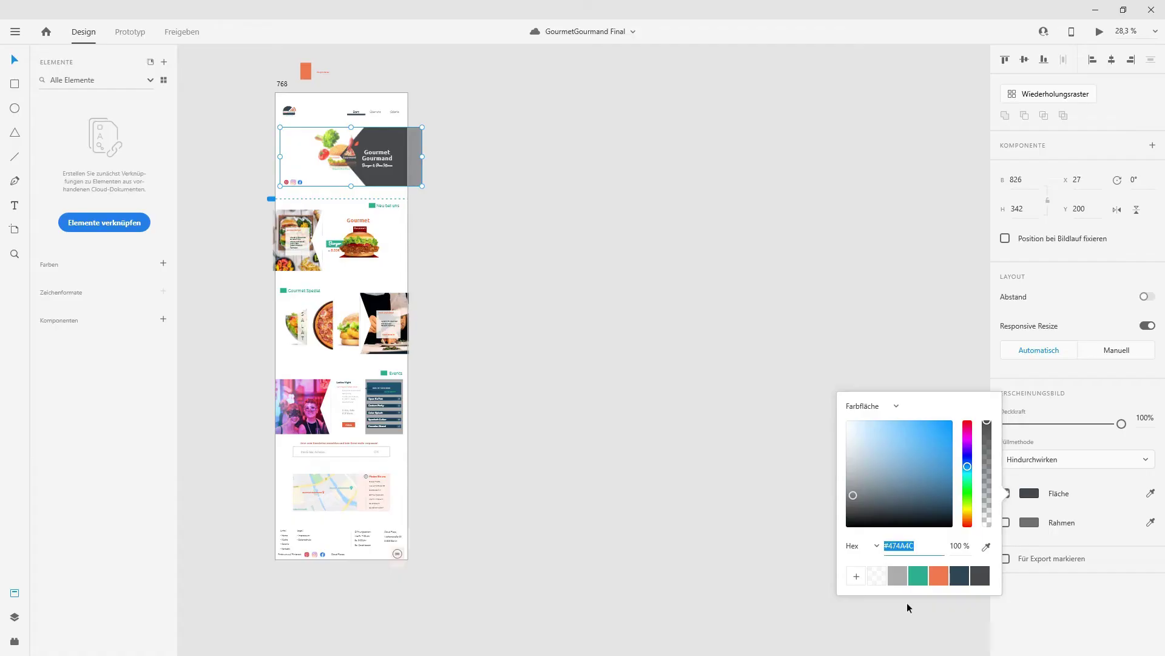
{"action": "type", "text": "2db39a"}
{"action": "key", "text": "Return"}
Move the Gourmet text layer below the Burger group, just above the kopfsalat lettuce layer
{"action": "key", "text": "v"}
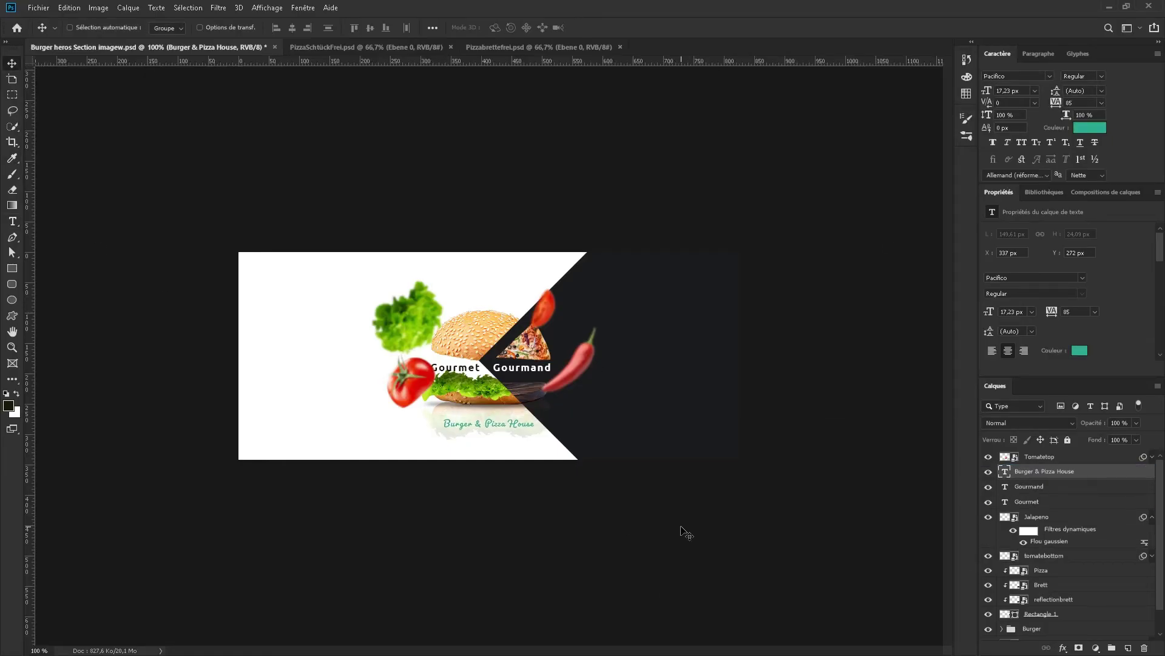
{"action": "left_click", "coordinate": [456, 367], "text": "ctrl"}
{"action": "left_click", "coordinate": [522, 367], "text": "ctrl+shift"}
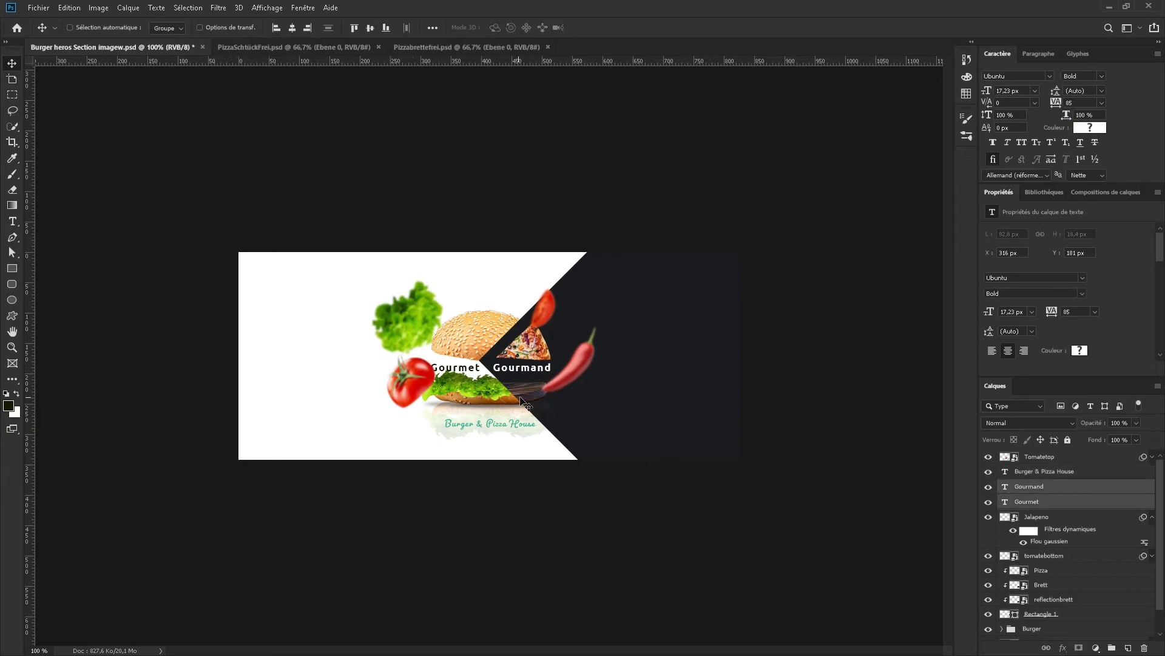
{"action": "left_click", "coordinate": [1012, 489]}
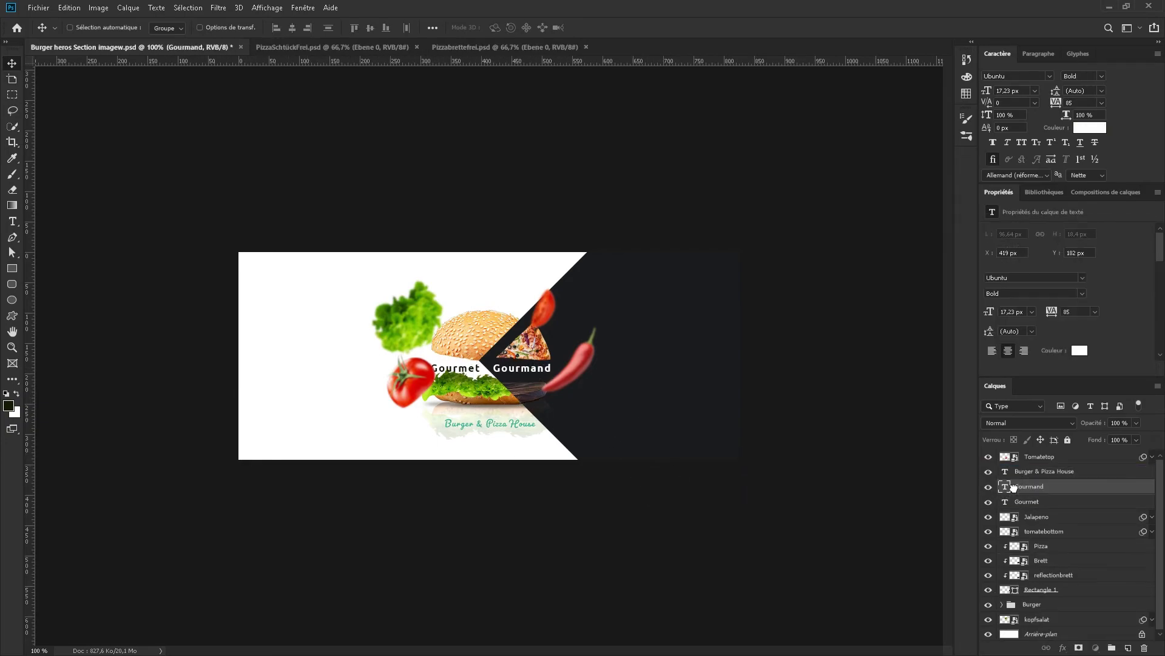
{"action": "left_click_drag", "start_coordinate": [1025, 501], "coordinate": [1026, 612]}
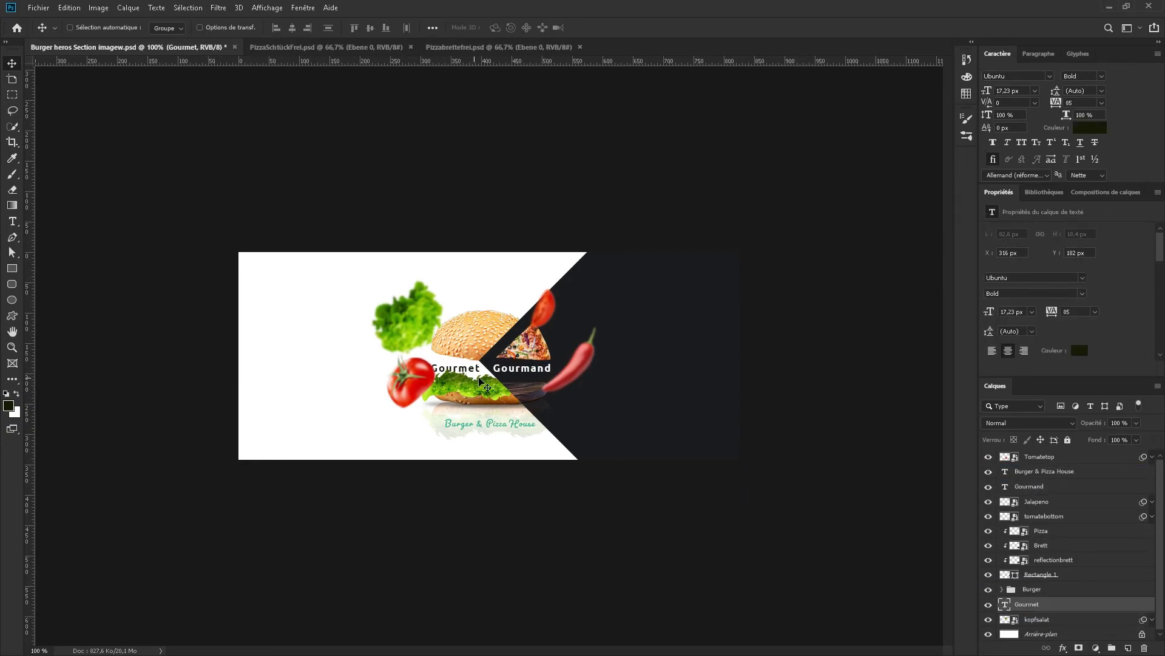
{"action": "left_click", "coordinate": [1087, 454]}
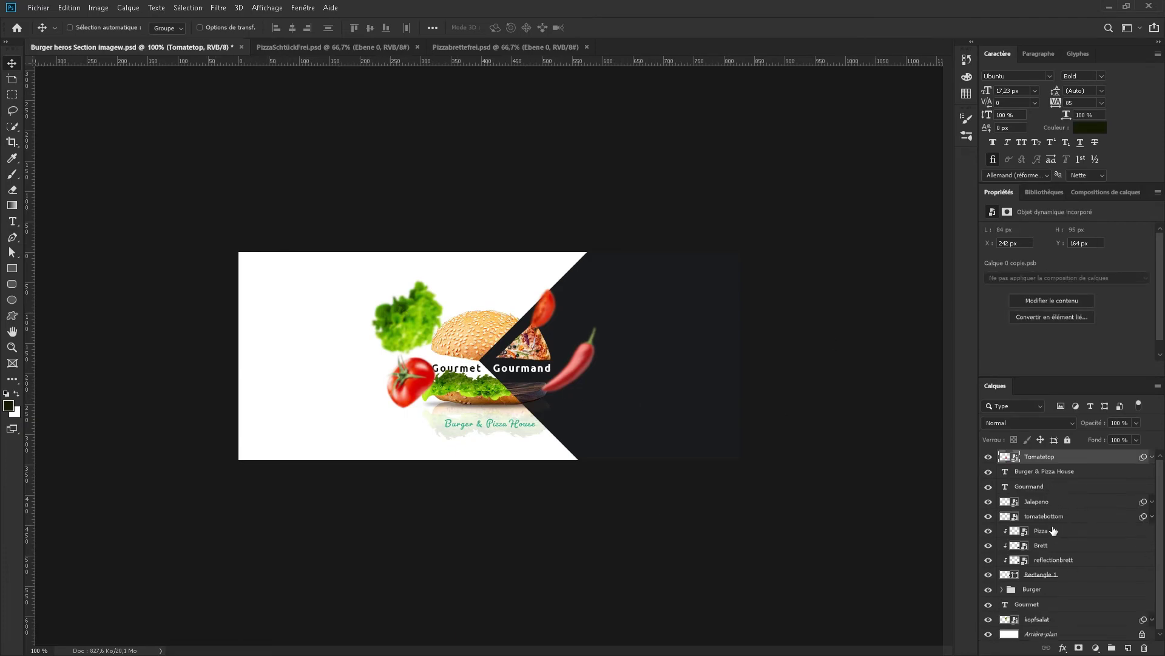
{"action": "left_click", "coordinate": [1036, 619]}
Add a Brightness/Contrast adjustment over the lettuce and shift the chili left, above the titles
{"action": "left_click", "coordinate": [1095, 649]}
{"action": "left_click", "coordinate": [983, 475]}
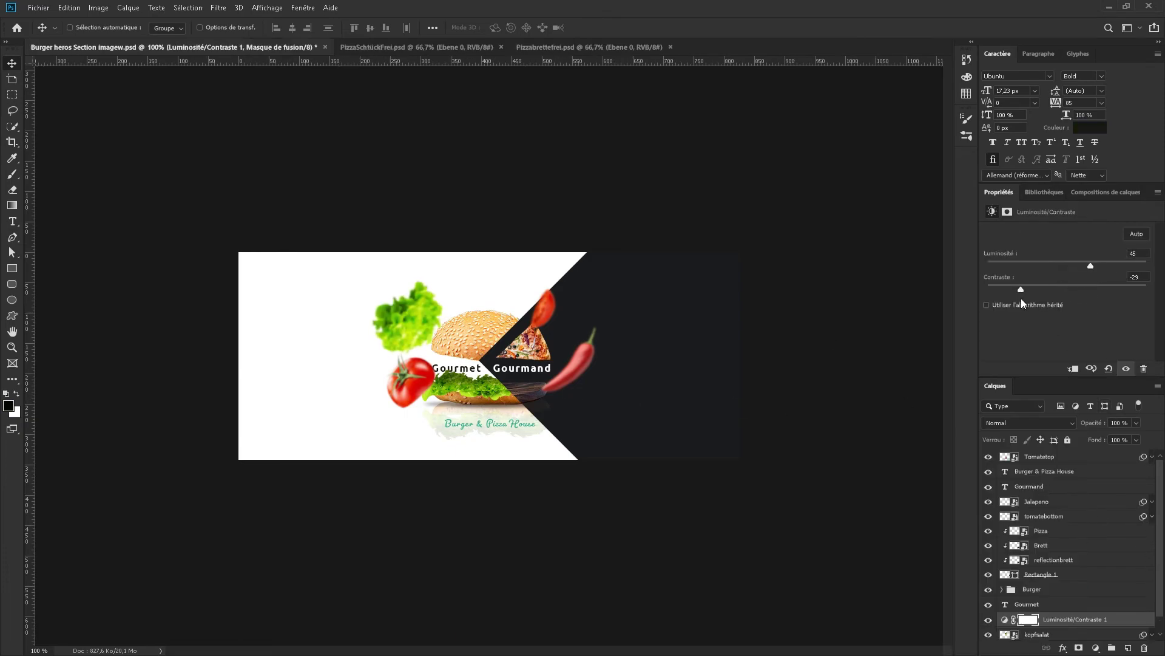
{"action": "left_click_drag", "start_coordinate": [583, 353], "coordinate": [570, 357]}
{"action": "key", "text": "ctrl+bracketright"}
{"action": "key", "text": "ctrl+bracketright"}
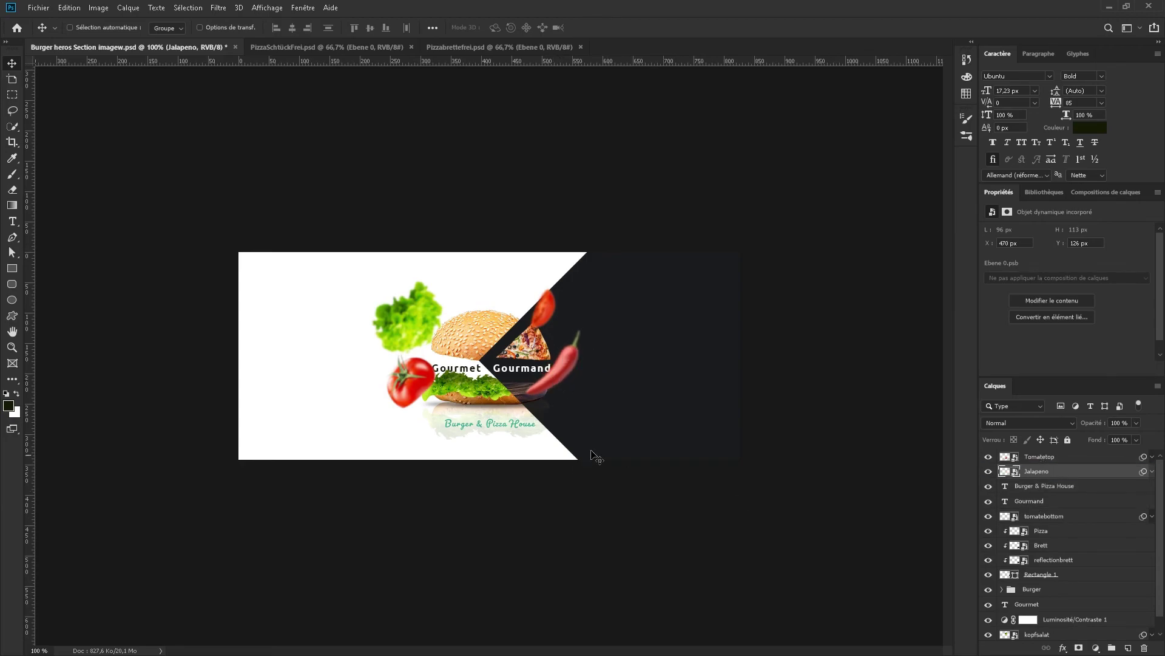
Nudge the pizza slice right, Gourmet down-right, and Gourmand up a couple of pixels
{"action": "left_click", "coordinate": [537, 358], "text": "ctrl"}
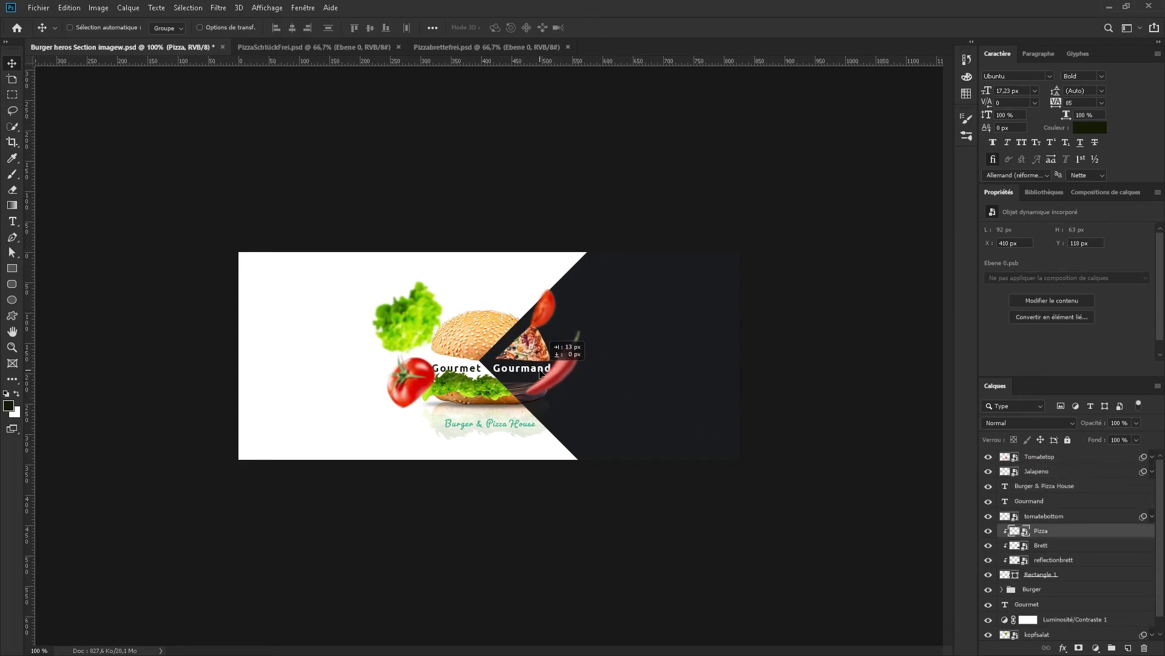
{"action": "left_click_drag", "start_coordinate": [541, 374], "coordinate": [542, 374]}
{"action": "left_click", "coordinate": [739, 432], "text": "ctrl"}
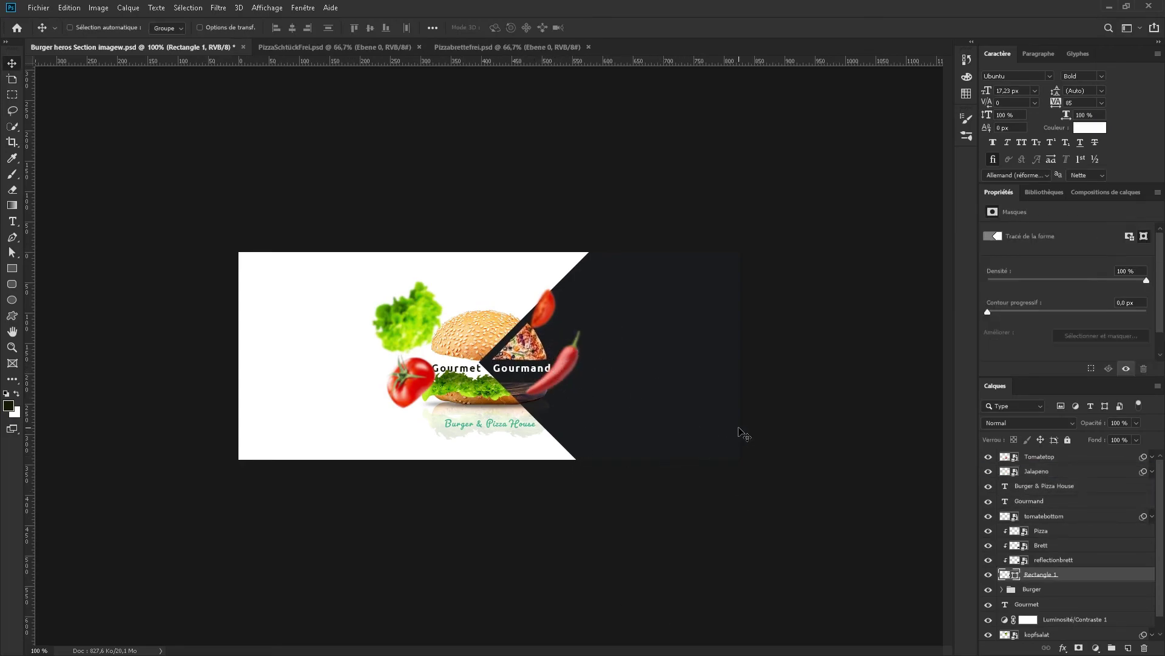
{"action": "left_click", "coordinate": [523, 367], "text": "ctrl"}
{"action": "left_click", "coordinate": [527, 348], "text": "ctrl+shift"}
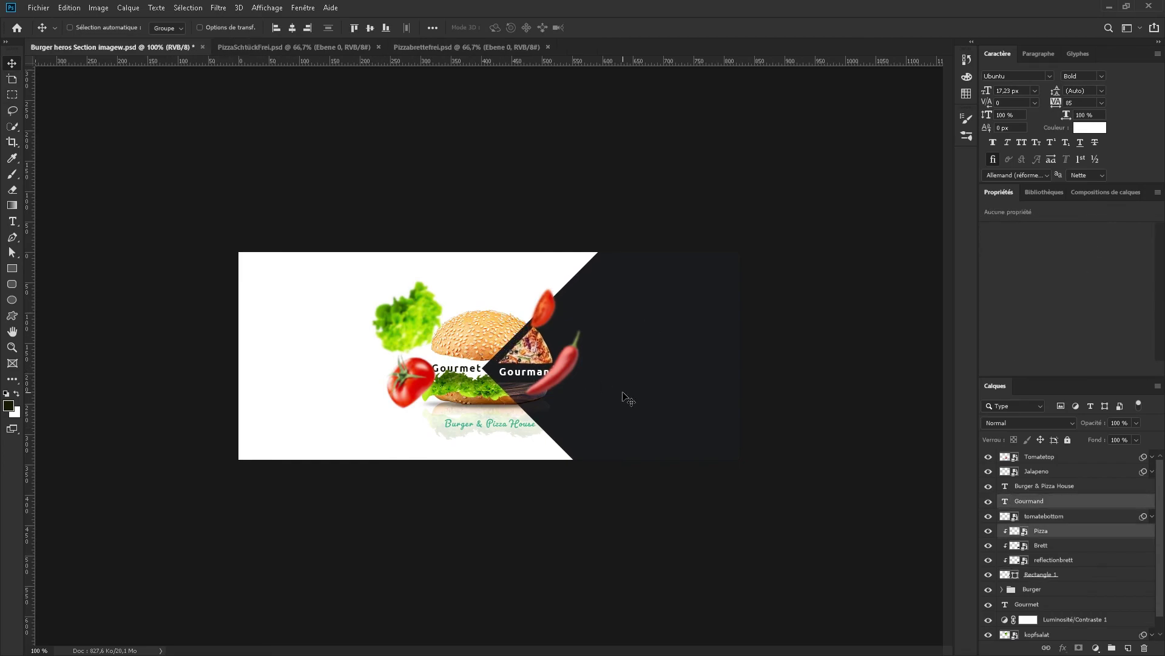
{"action": "left_click", "coordinate": [555, 364], "text": "ctrl"}
{"action": "left_click_drag", "start_coordinate": [456, 368], "coordinate": [458, 369]}
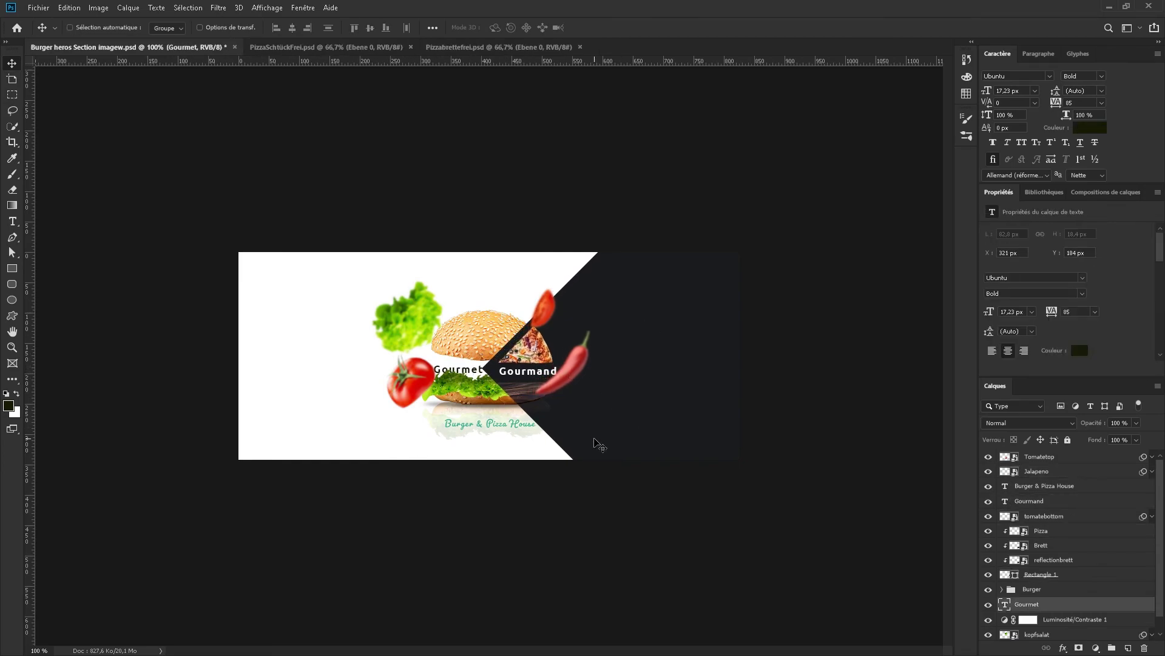
{"action": "left_click_drag", "start_coordinate": [527, 382], "coordinate": [527, 381]}
Select the burger group and top bun, then preview the banner full-screen on black
{"action": "left_click", "coordinate": [584, 413], "text": "ctrl"}
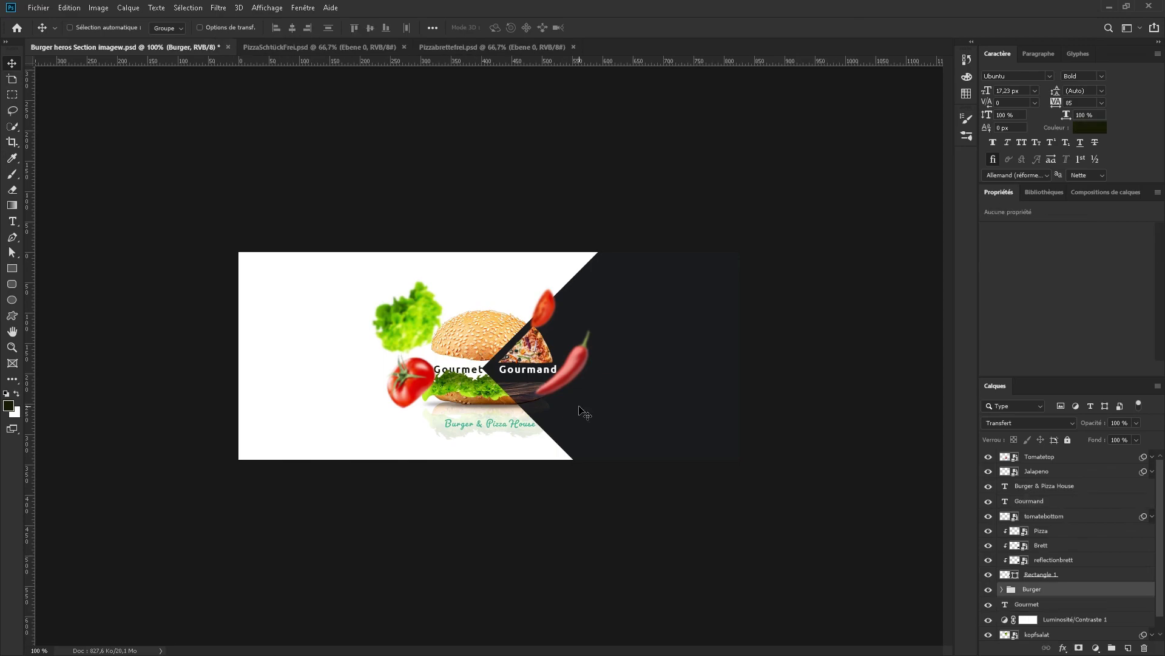
{"action": "left_click", "coordinate": [492, 349], "text": "ctrl"}
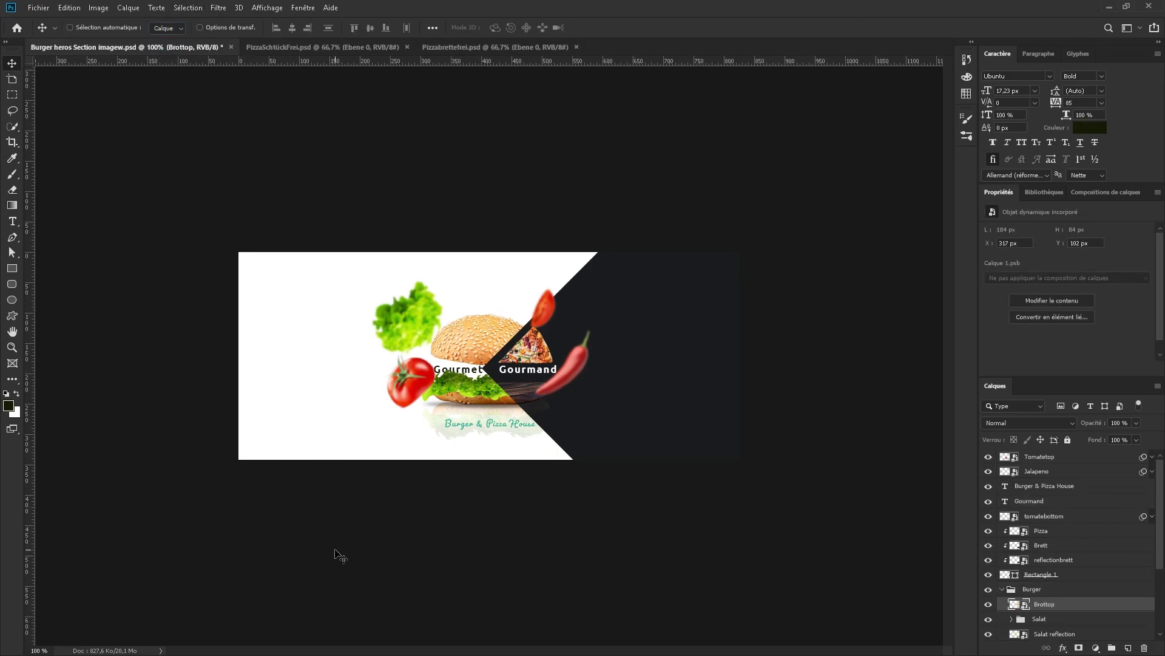
{"action": "key", "text": "f"}
{"action": "key", "text": "f"}
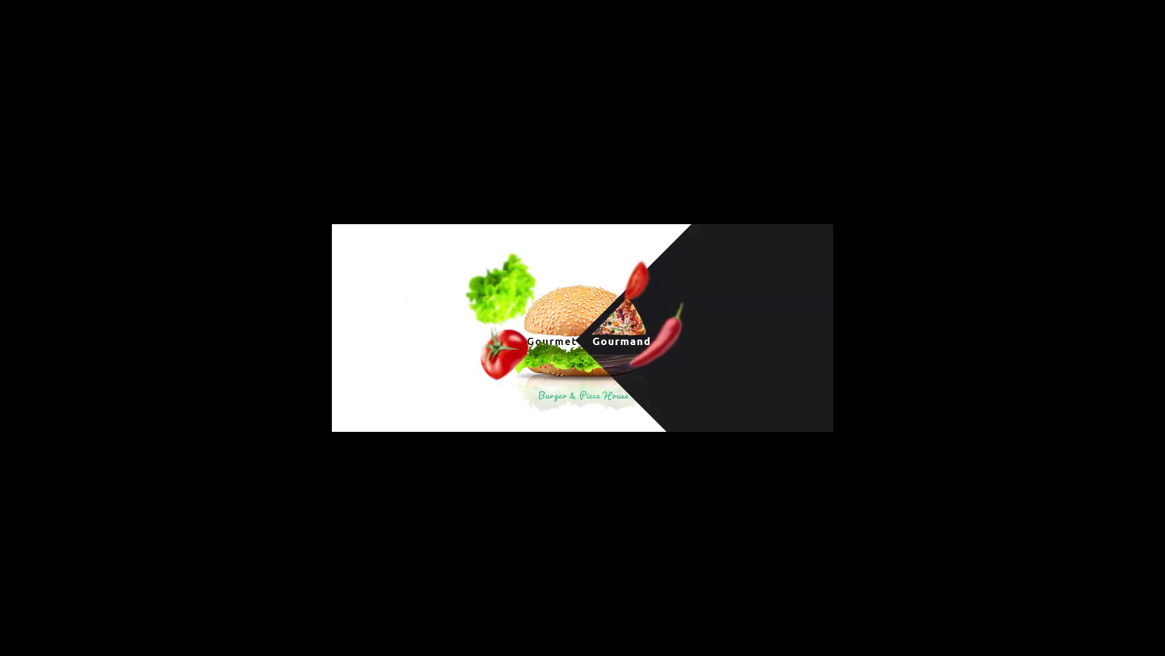